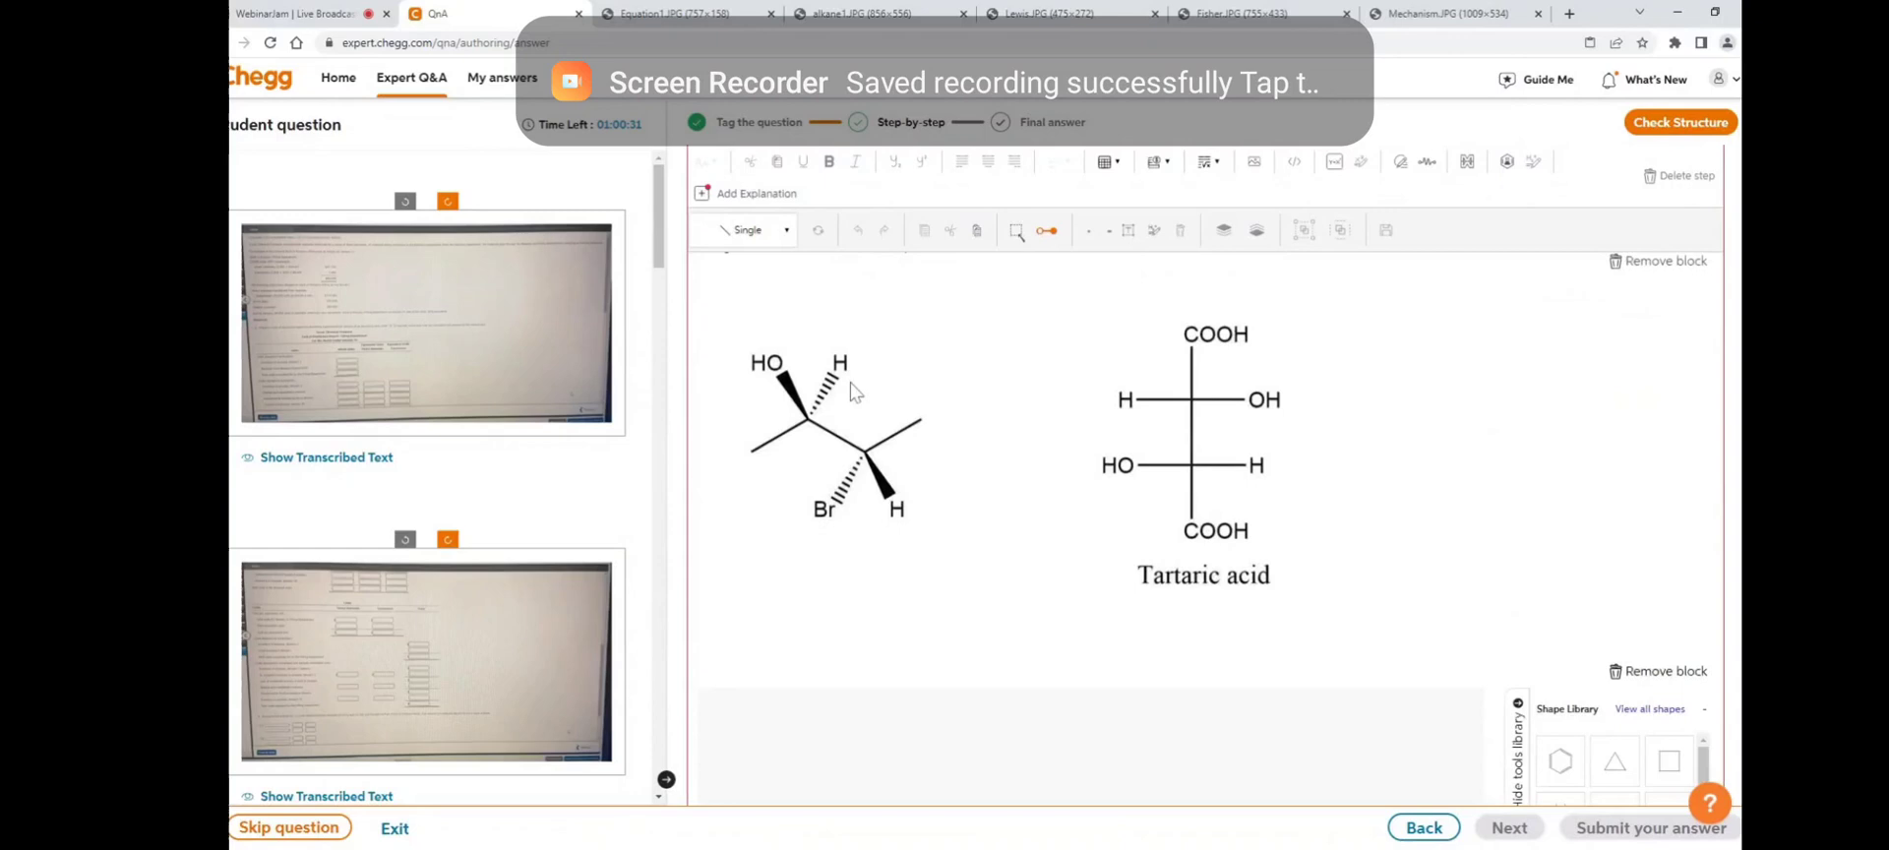
scroll(935, 480, down, 3)
scroll(936, 478, down, 1)
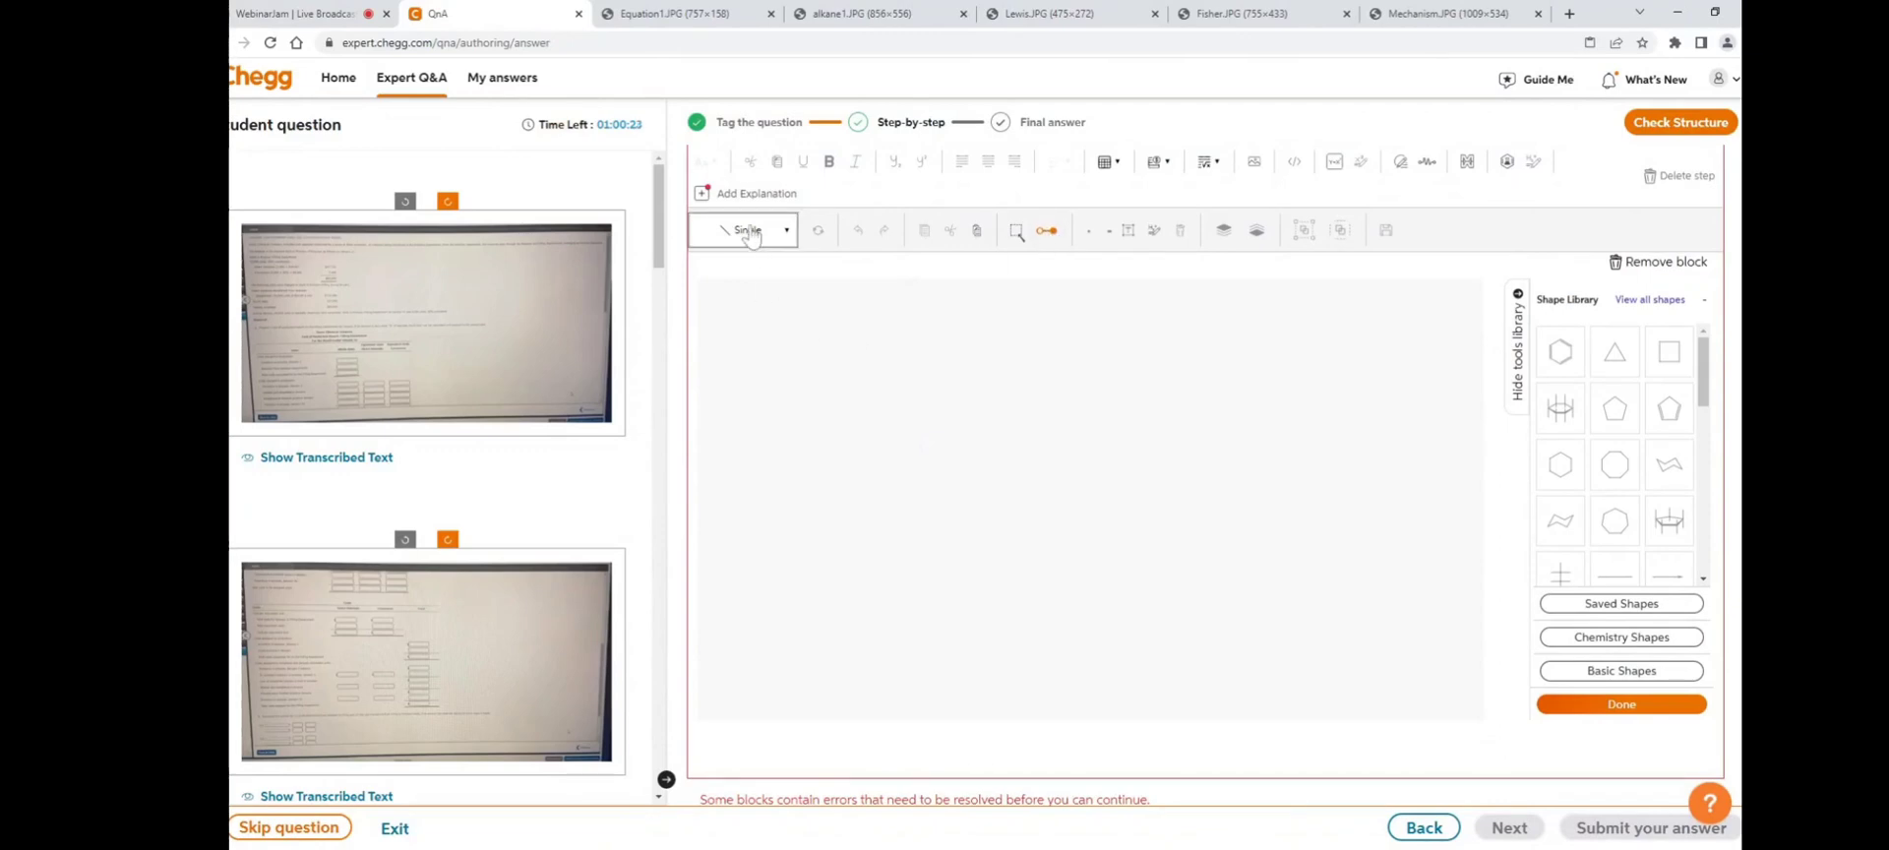
click(785, 378)
mouse_move(811, 387)
mouse_down()
mouse_move(831, 404)
mouse_move(815, 399)
mouse_up()
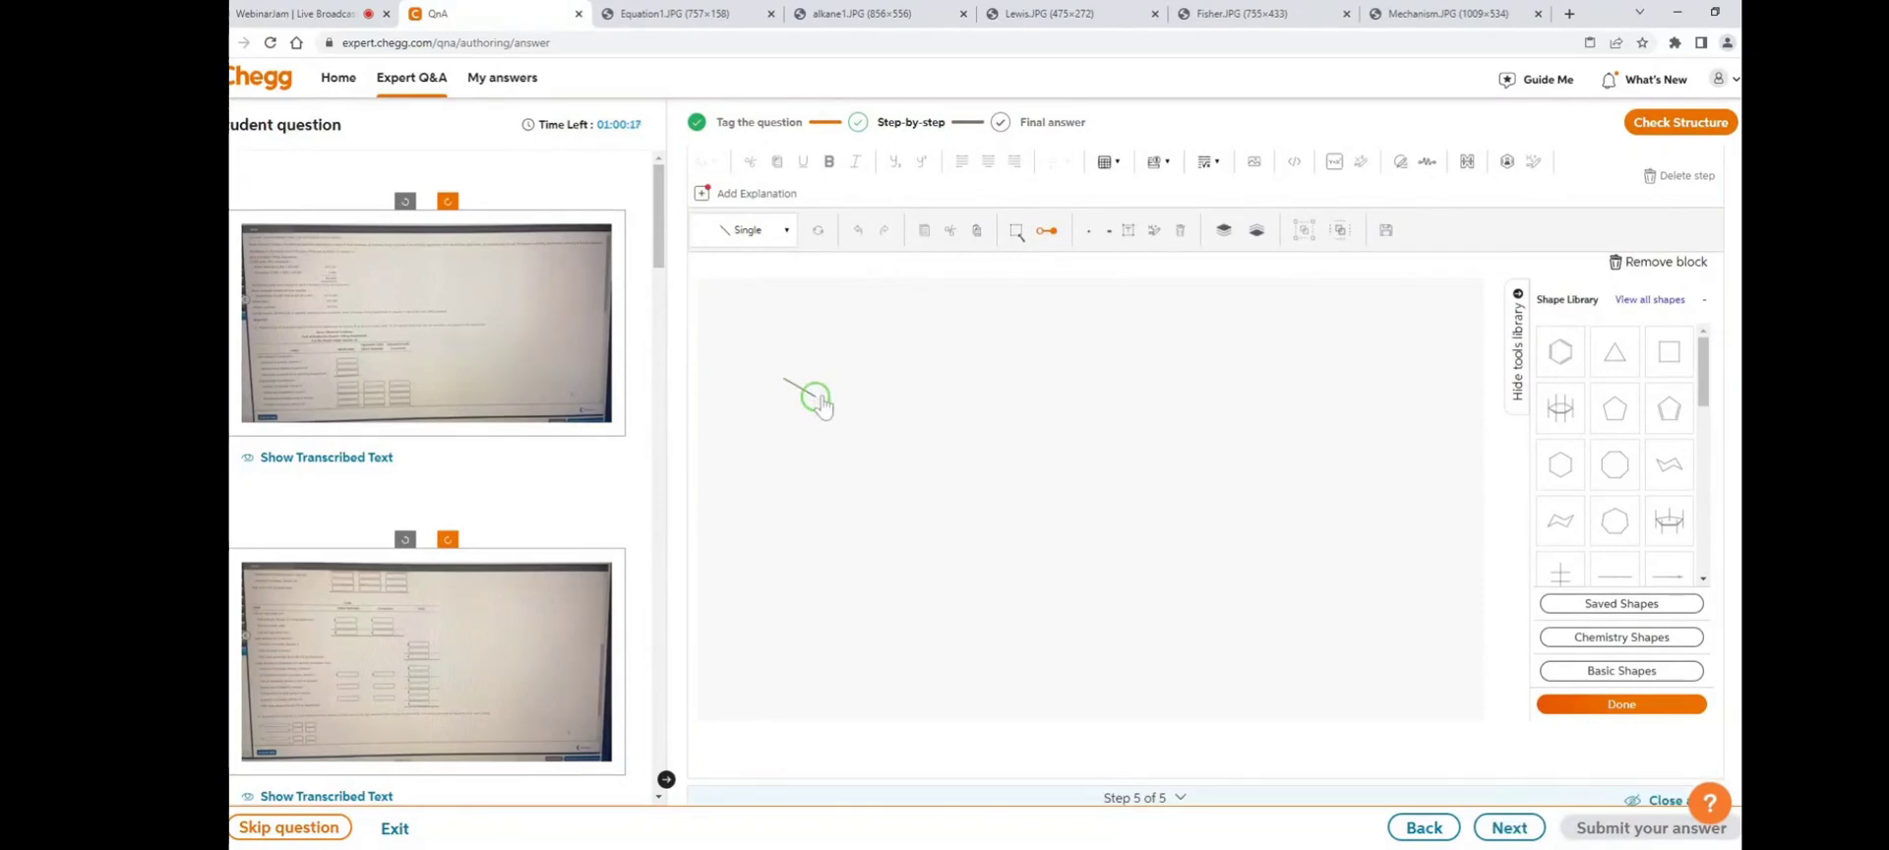
click(1018, 232)
drag(754, 425, 871, 333)
key(Delete)
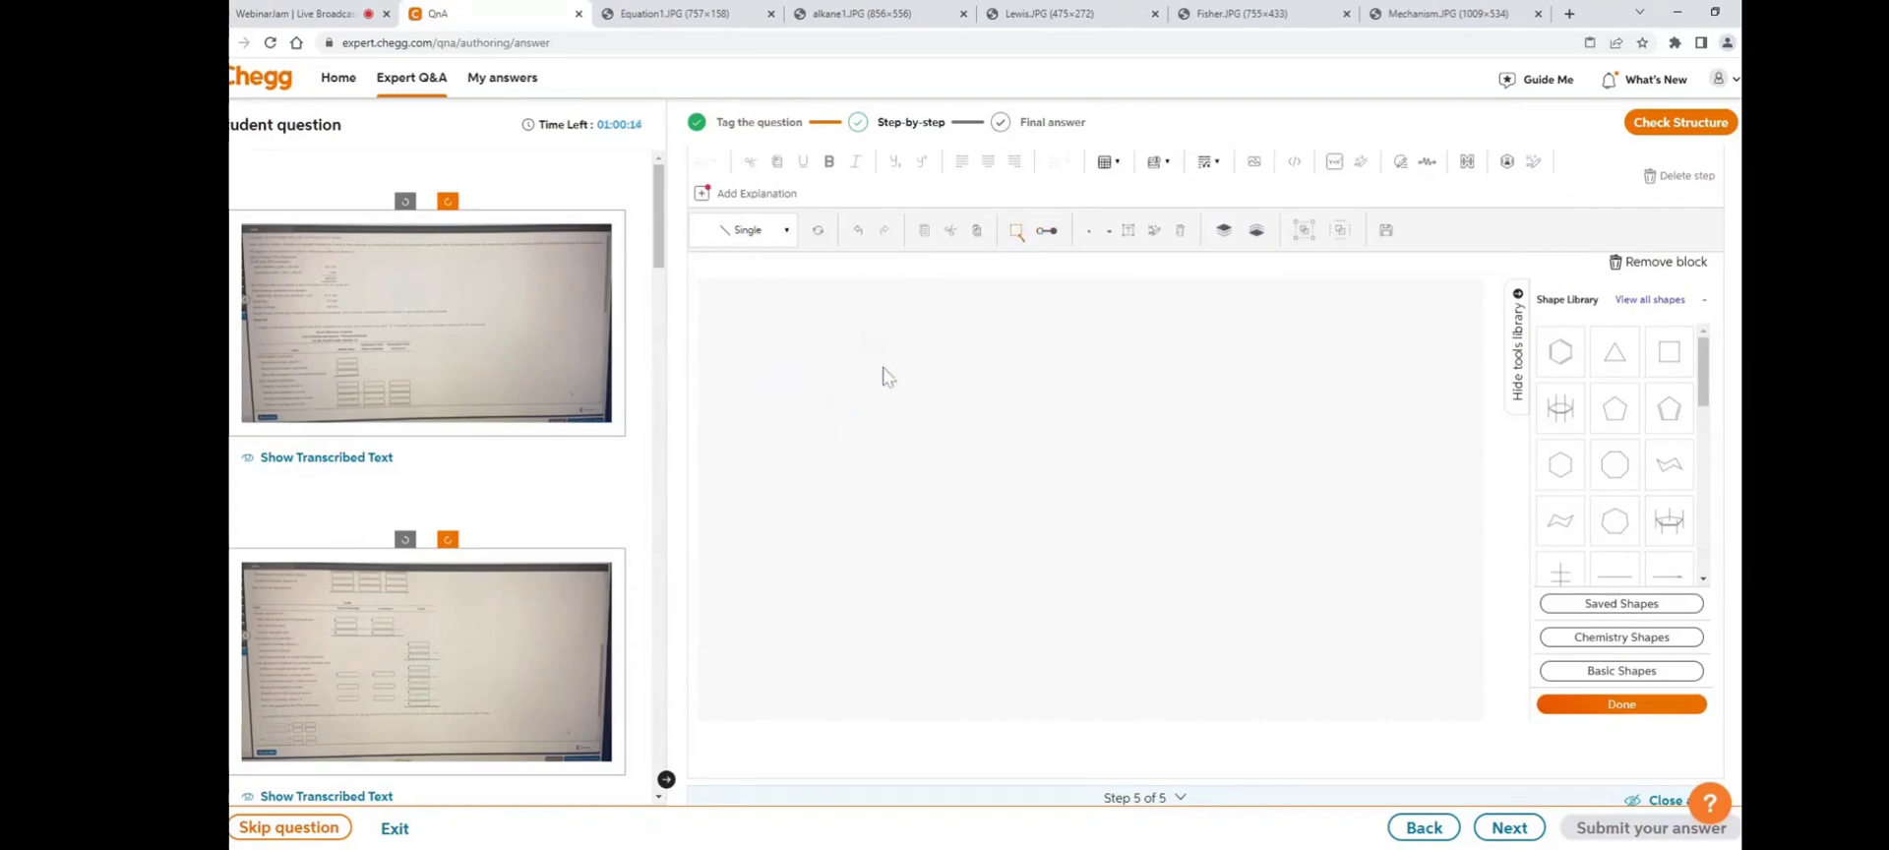
- Draw a four-carbon zigzag chain with single bonds, adding two substituent bonds to each of the two middle carbons
click(1048, 231)
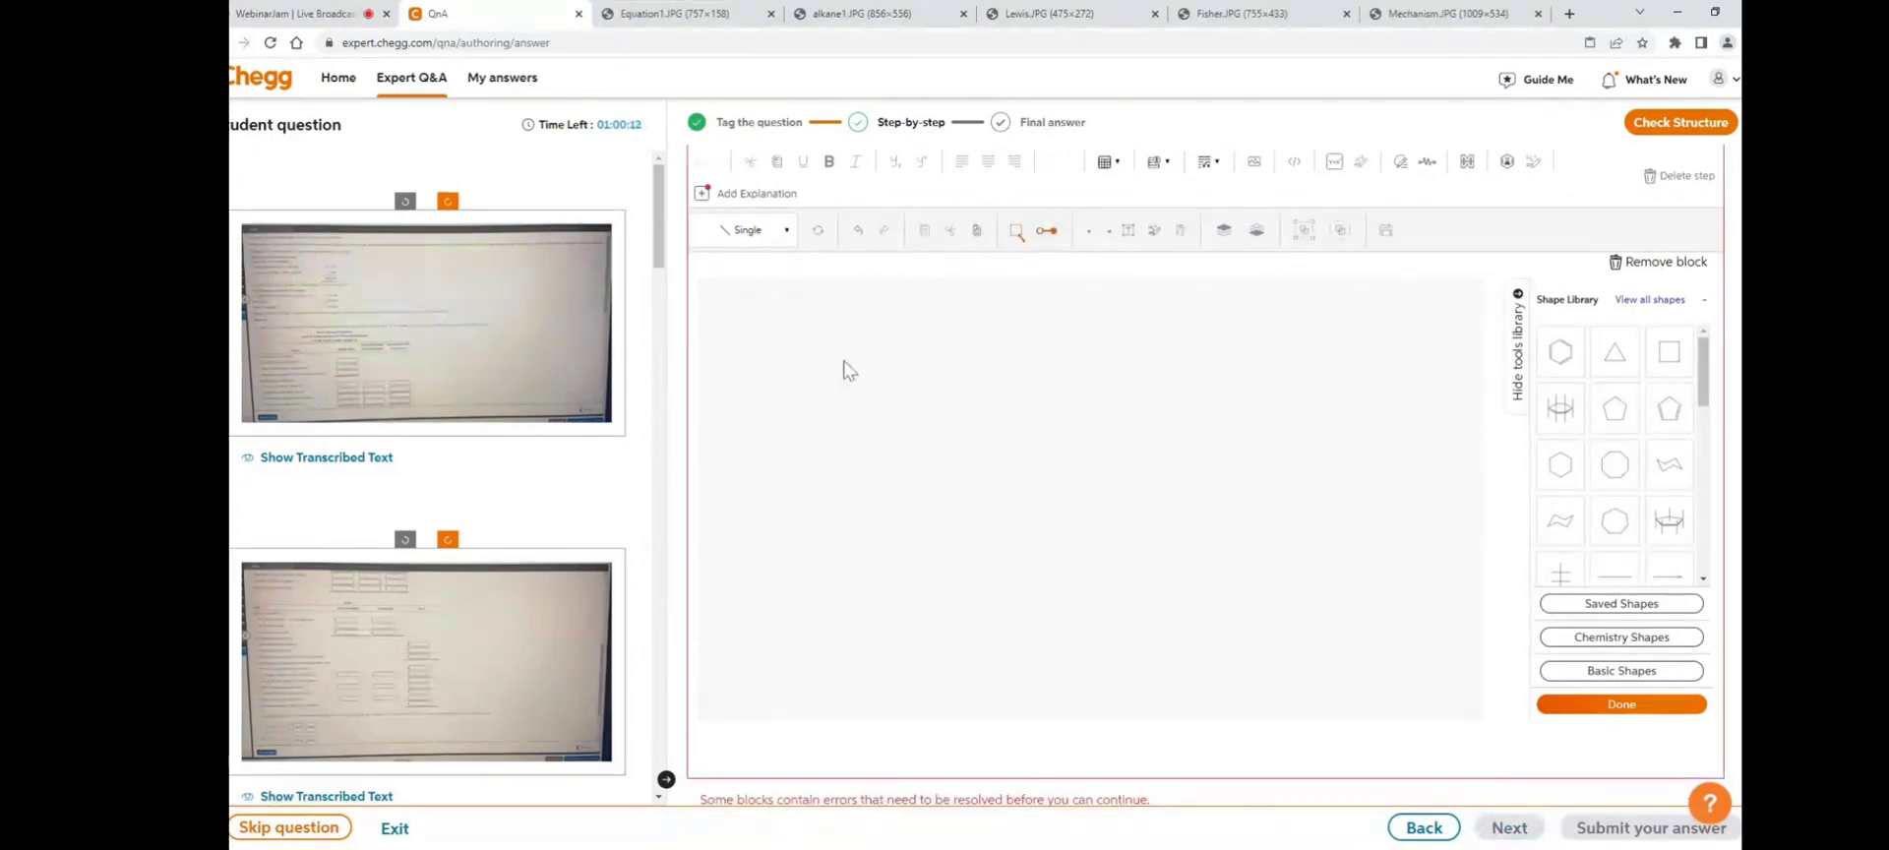
click(800, 388)
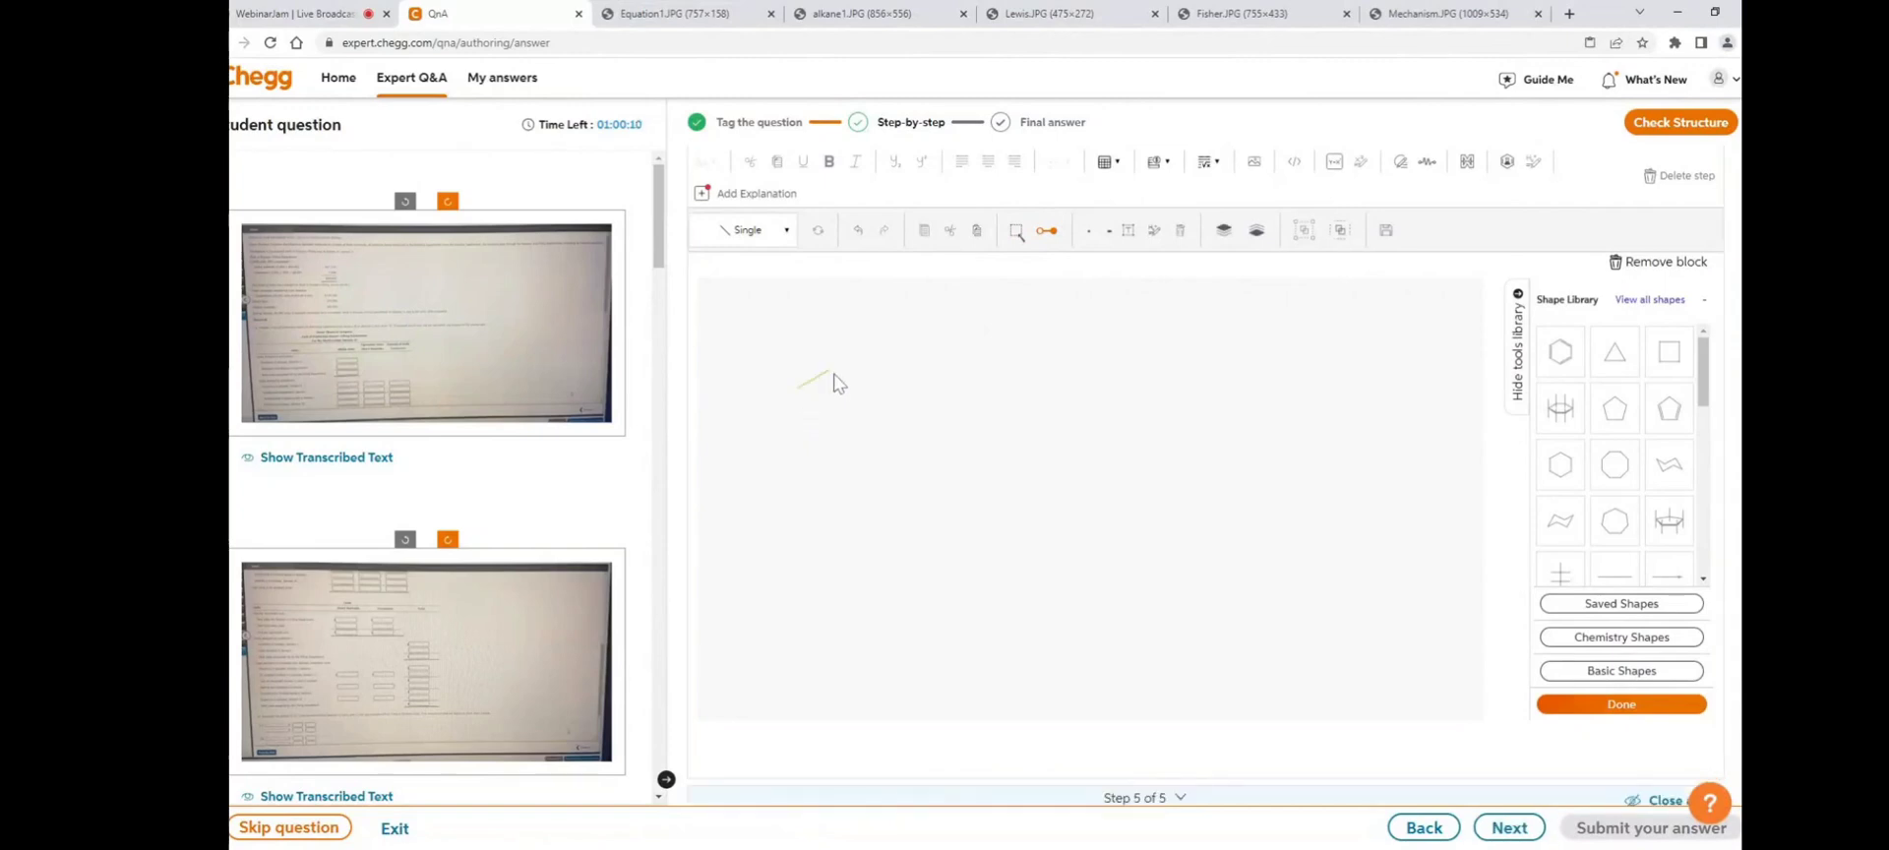
drag(830, 371, 861, 392)
click(875, 366)
click(830, 372)
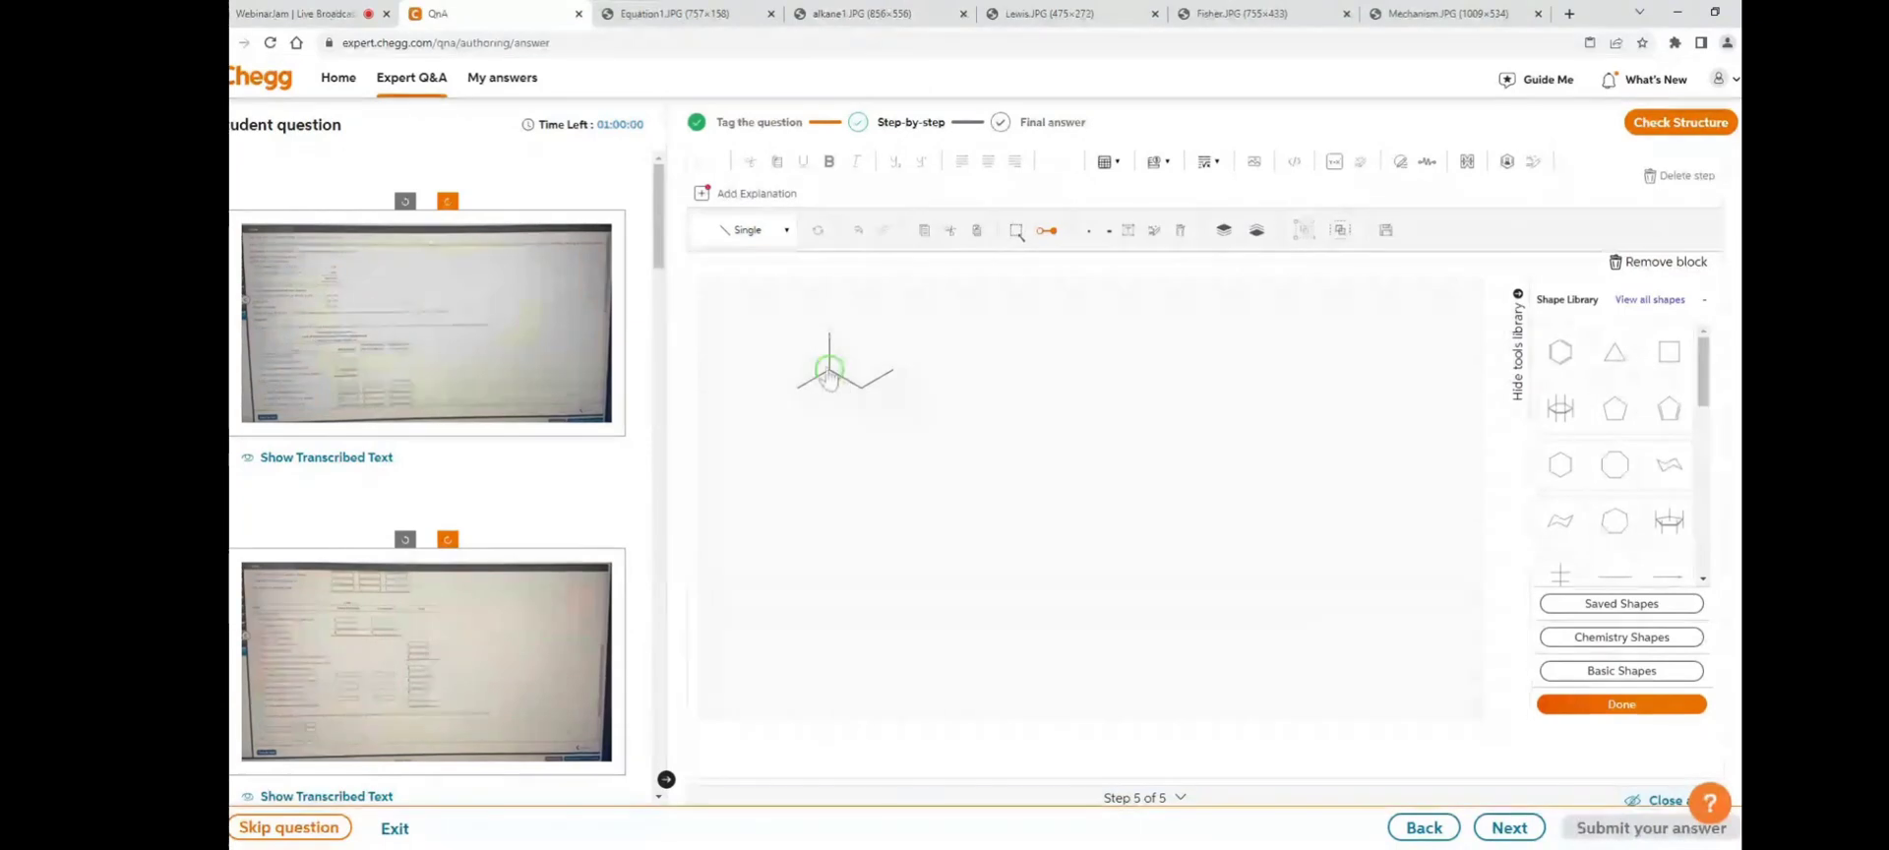
mouse_move(830, 371)
mouse_down()
mouse_move(854, 351)
mouse_move(863, 421)
mouse_move(905, 417)
mouse_up()
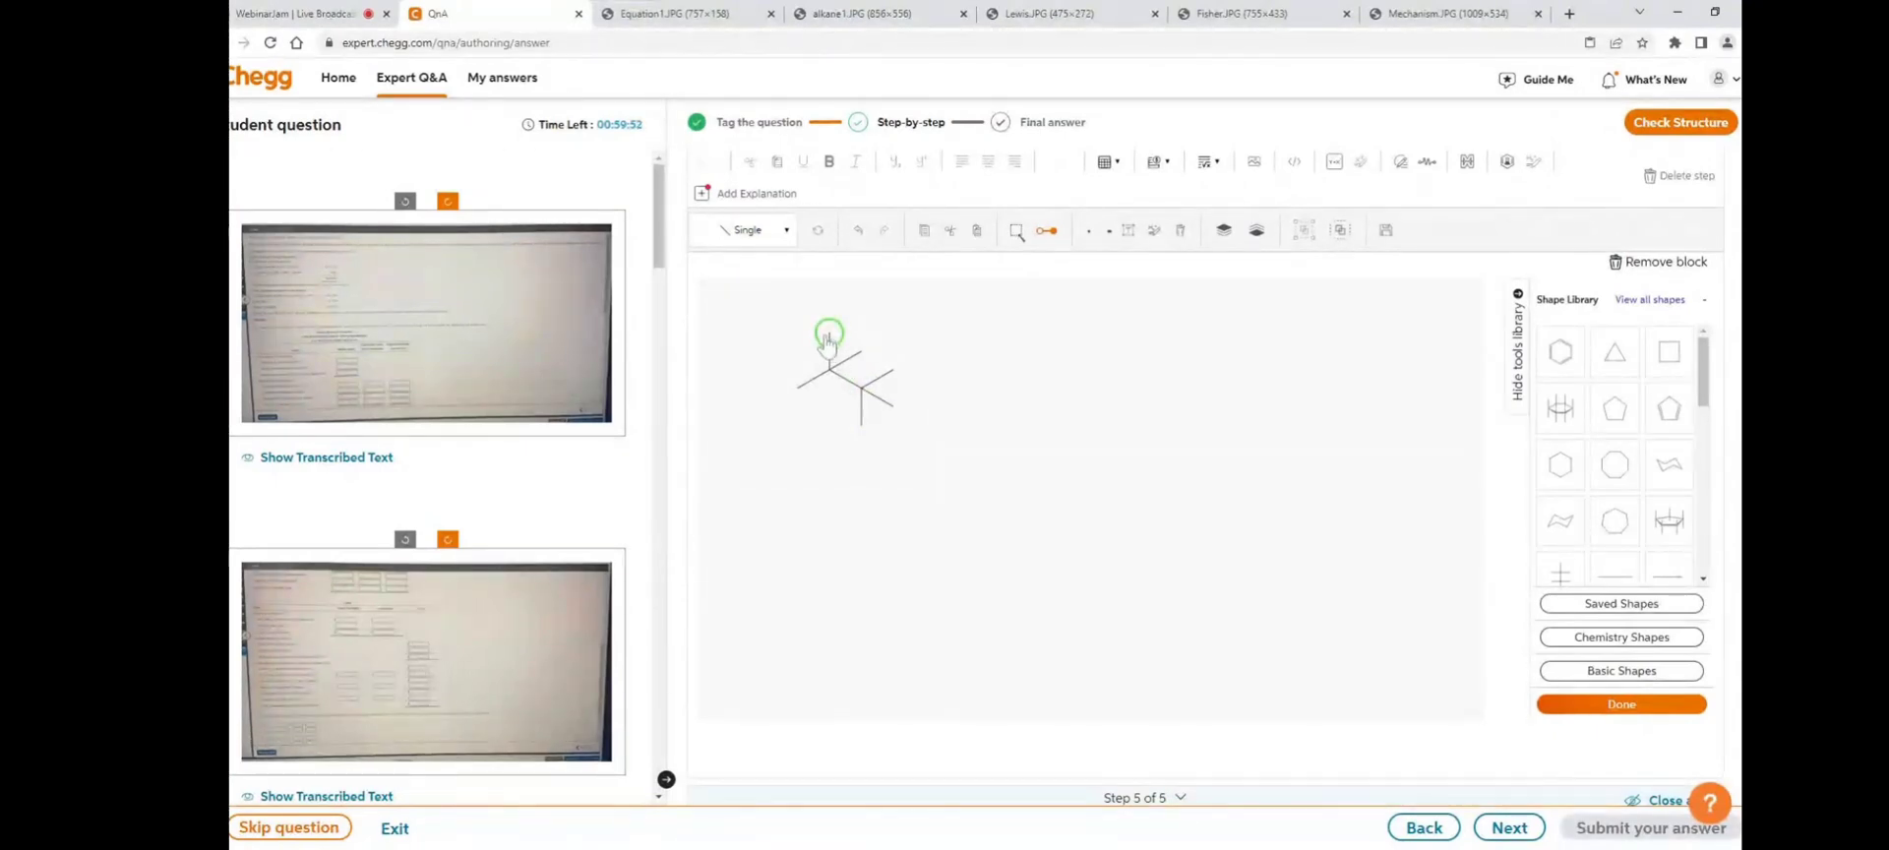
- Label the substituents OH and H on the upper middle carbon, and Br and H on the lower one
click(1016, 232)
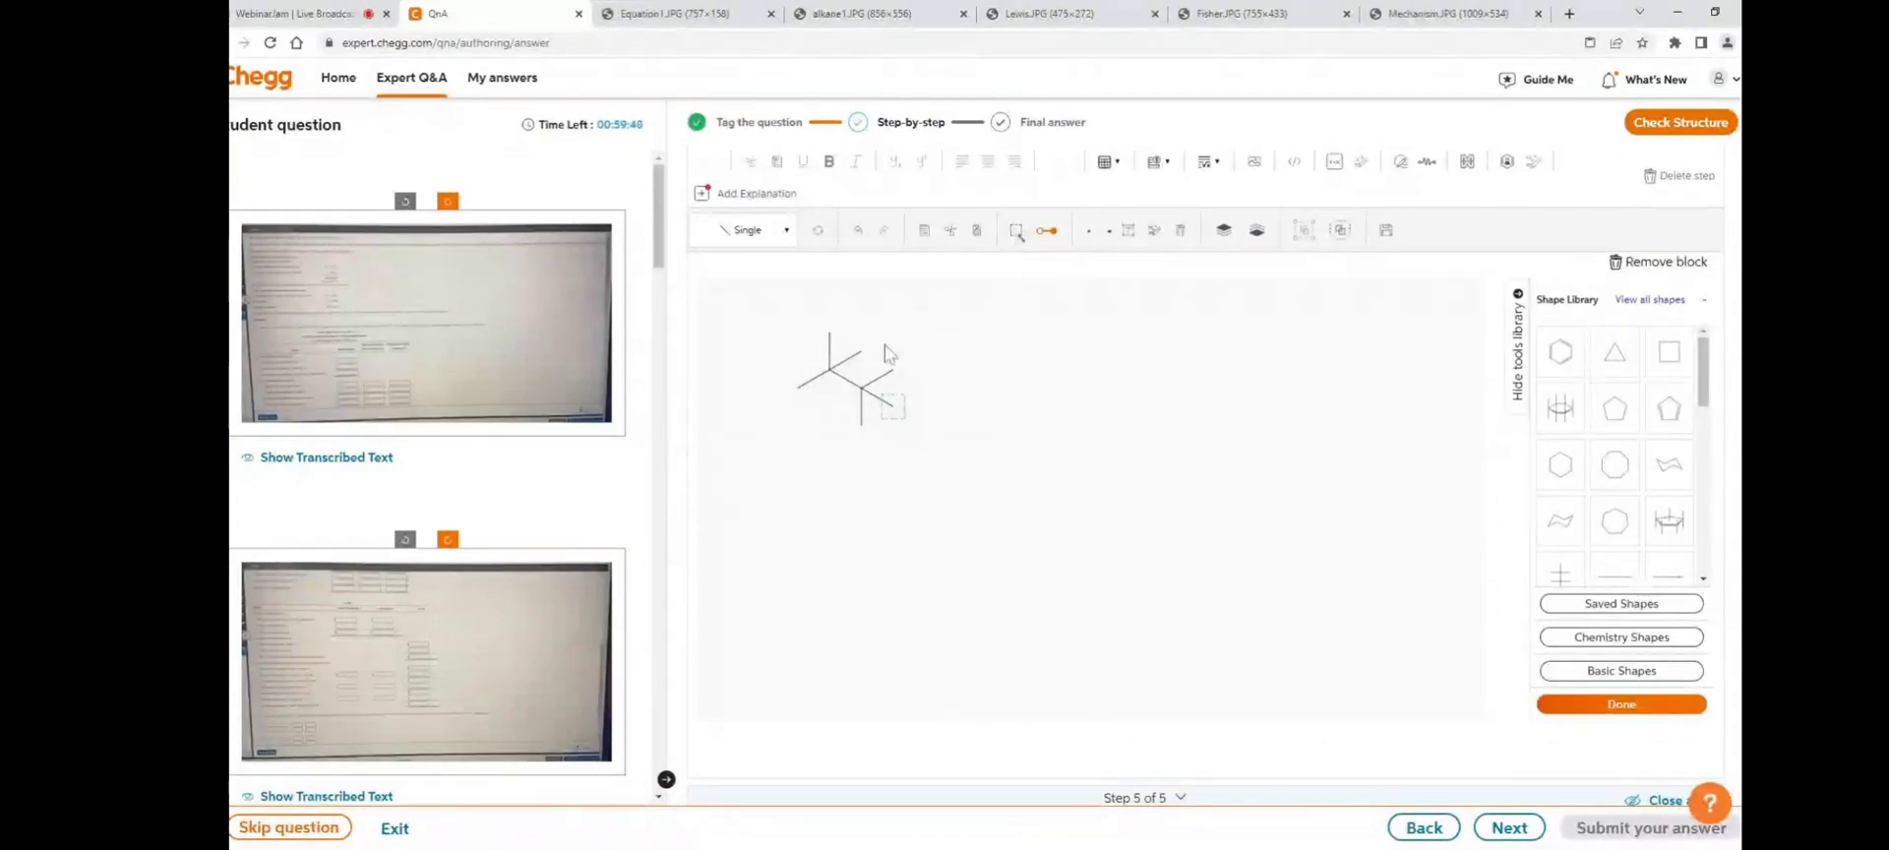
click(829, 333)
click(863, 421)
text(Br)
click(892, 406)
text(H)
click(863, 427)
- Change the OH bond to a Wedge and the neighbouring H bond on the same carbon to a Hashed wedge
click(764, 240)
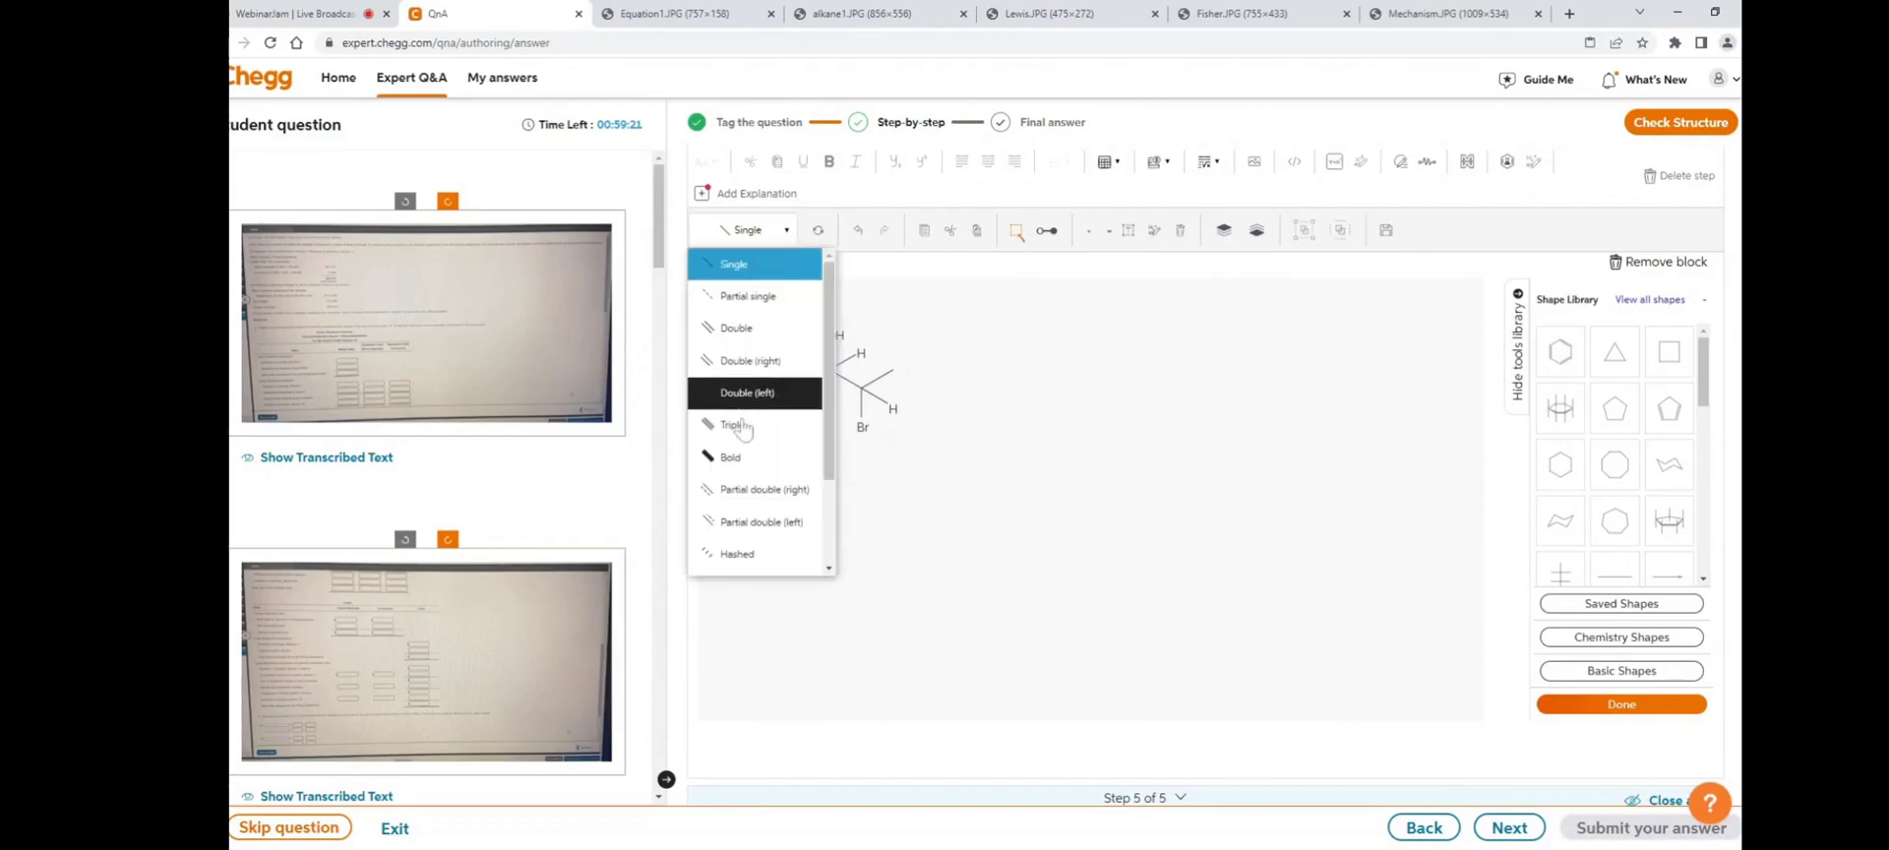
scroll(742, 451, down, 2)
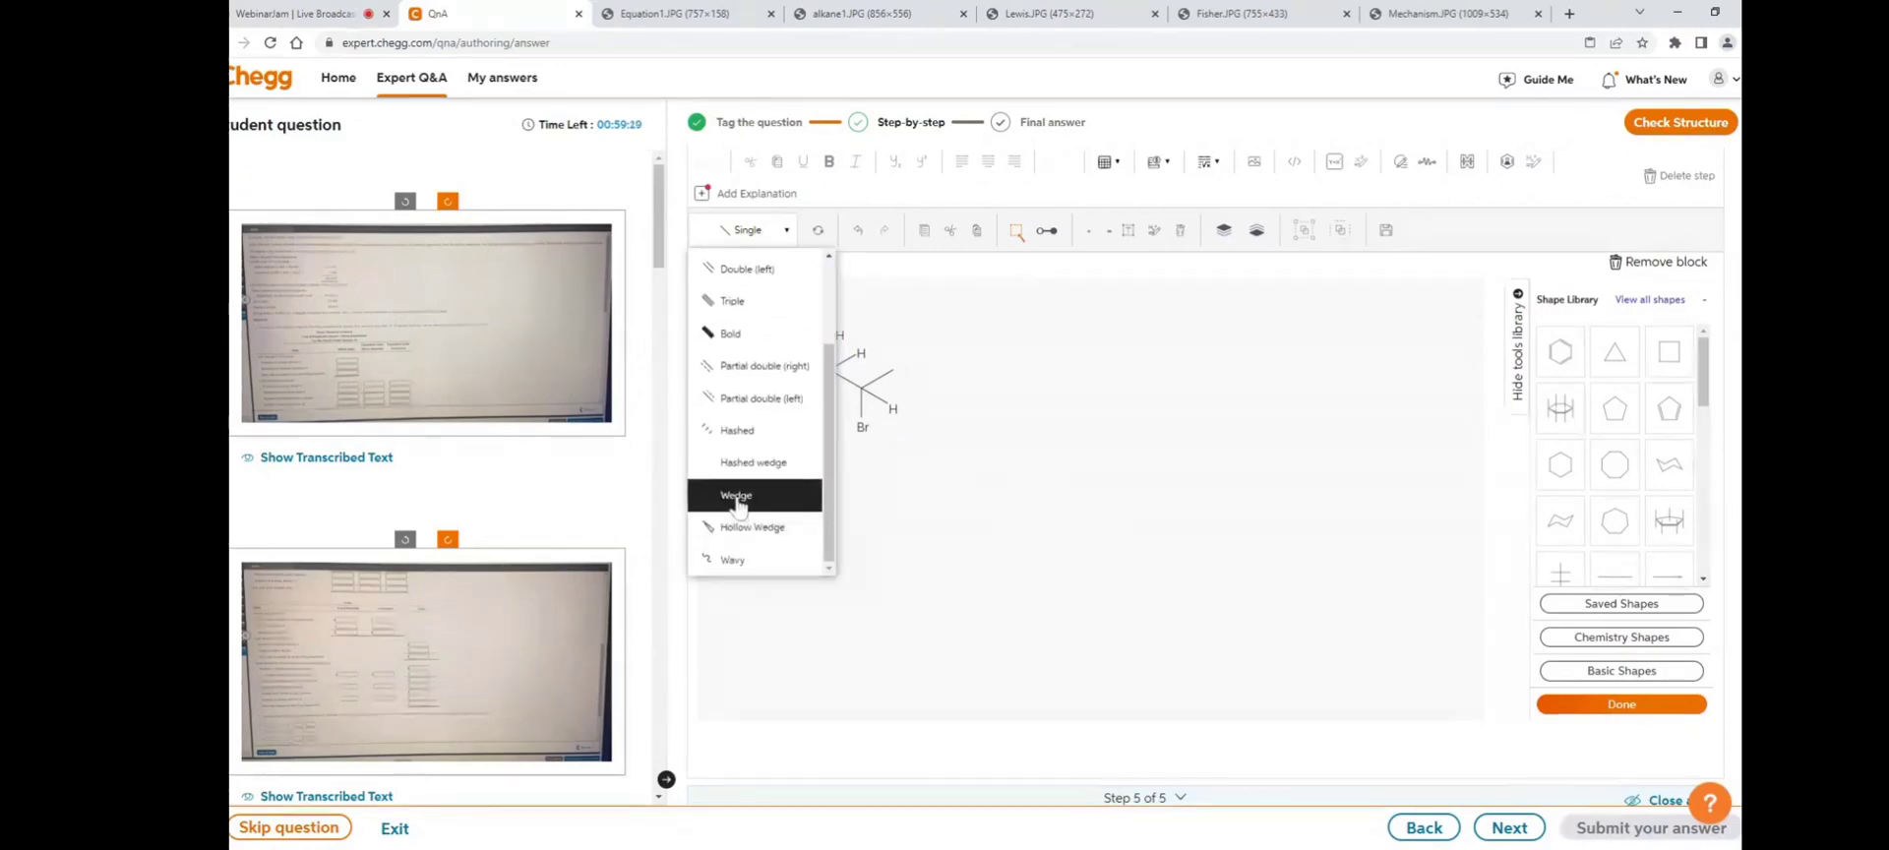
click(736, 497)
click(829, 356)
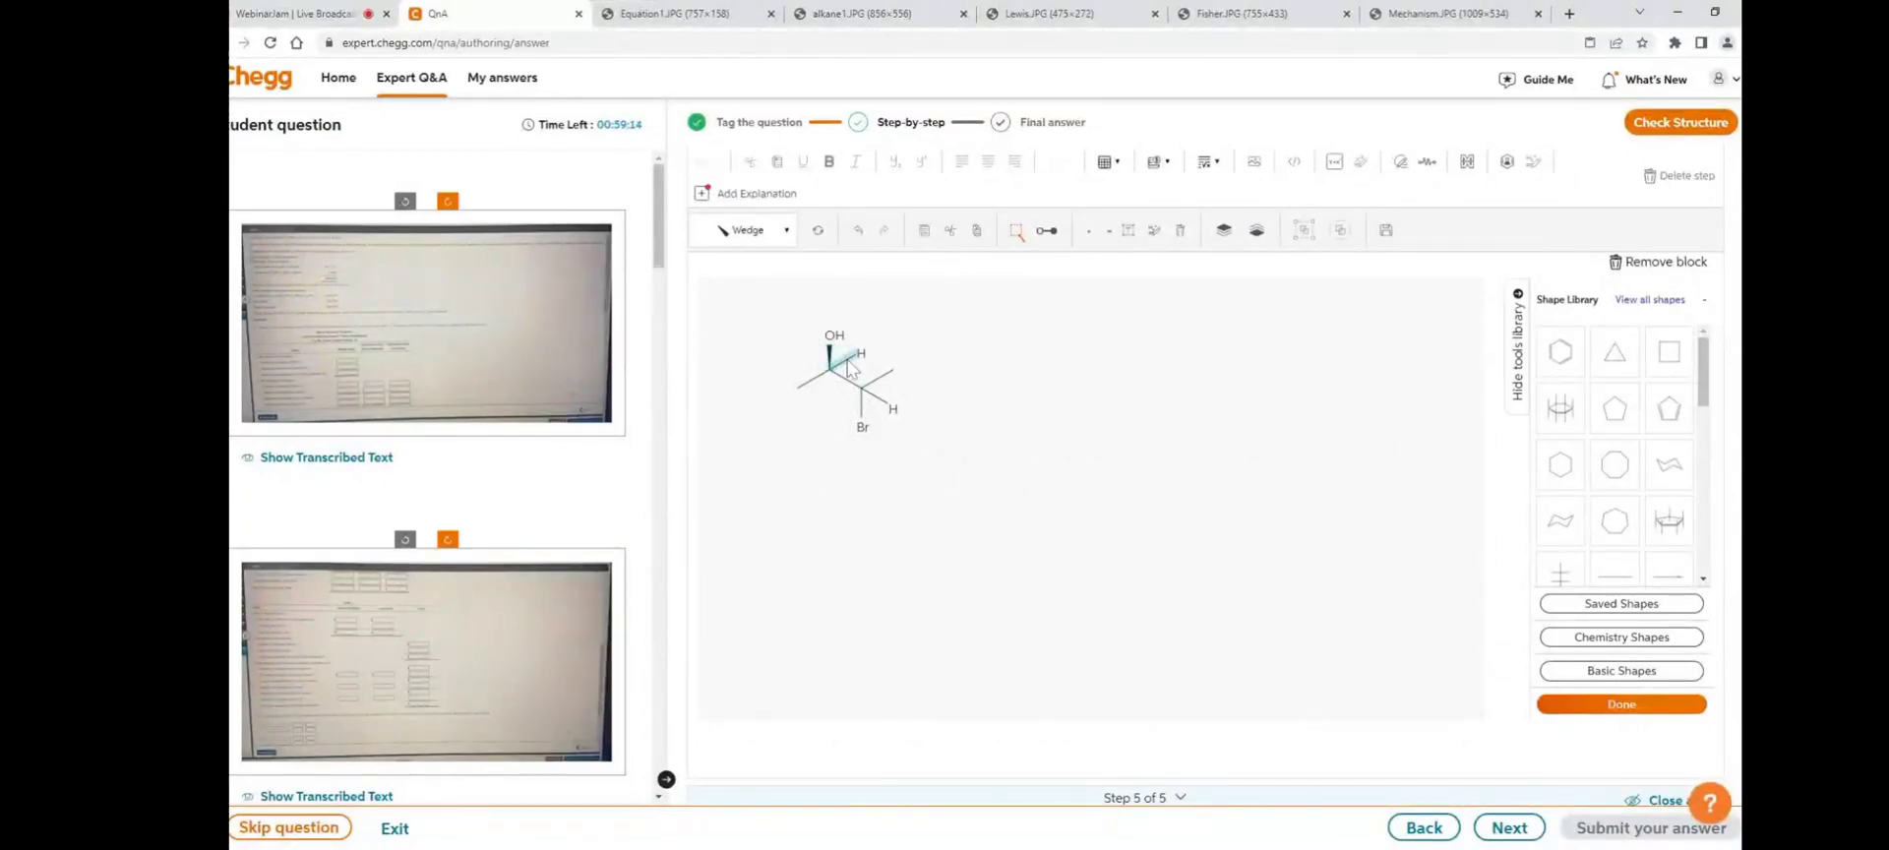
click(753, 230)
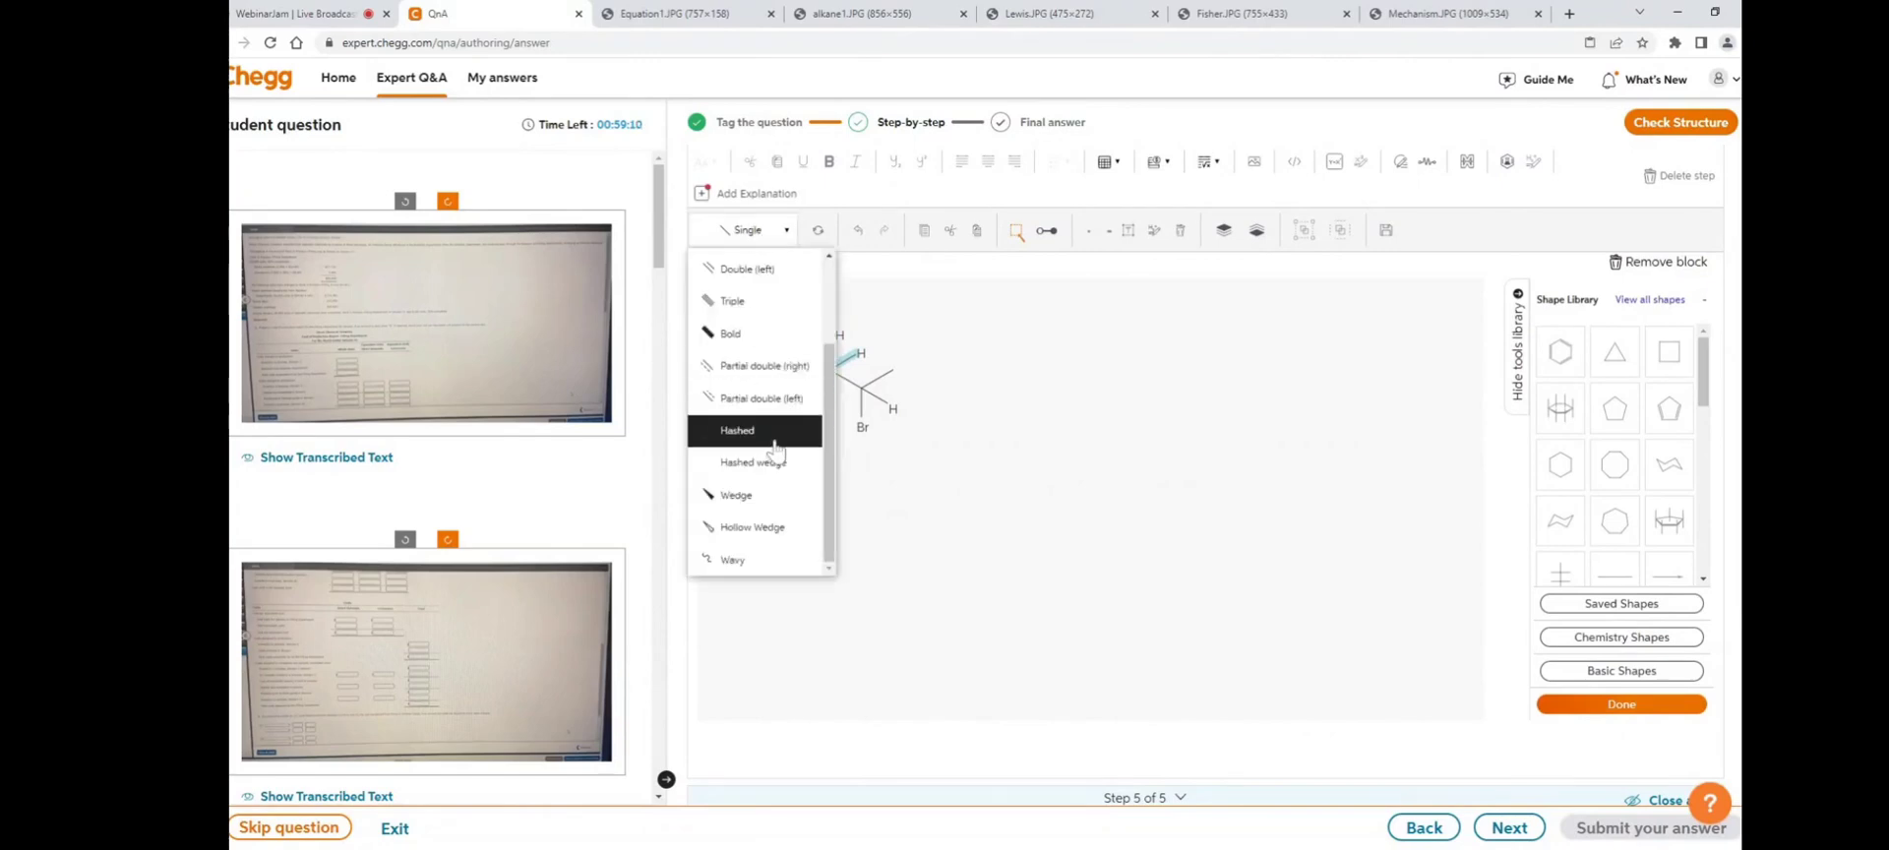
click(748, 460)
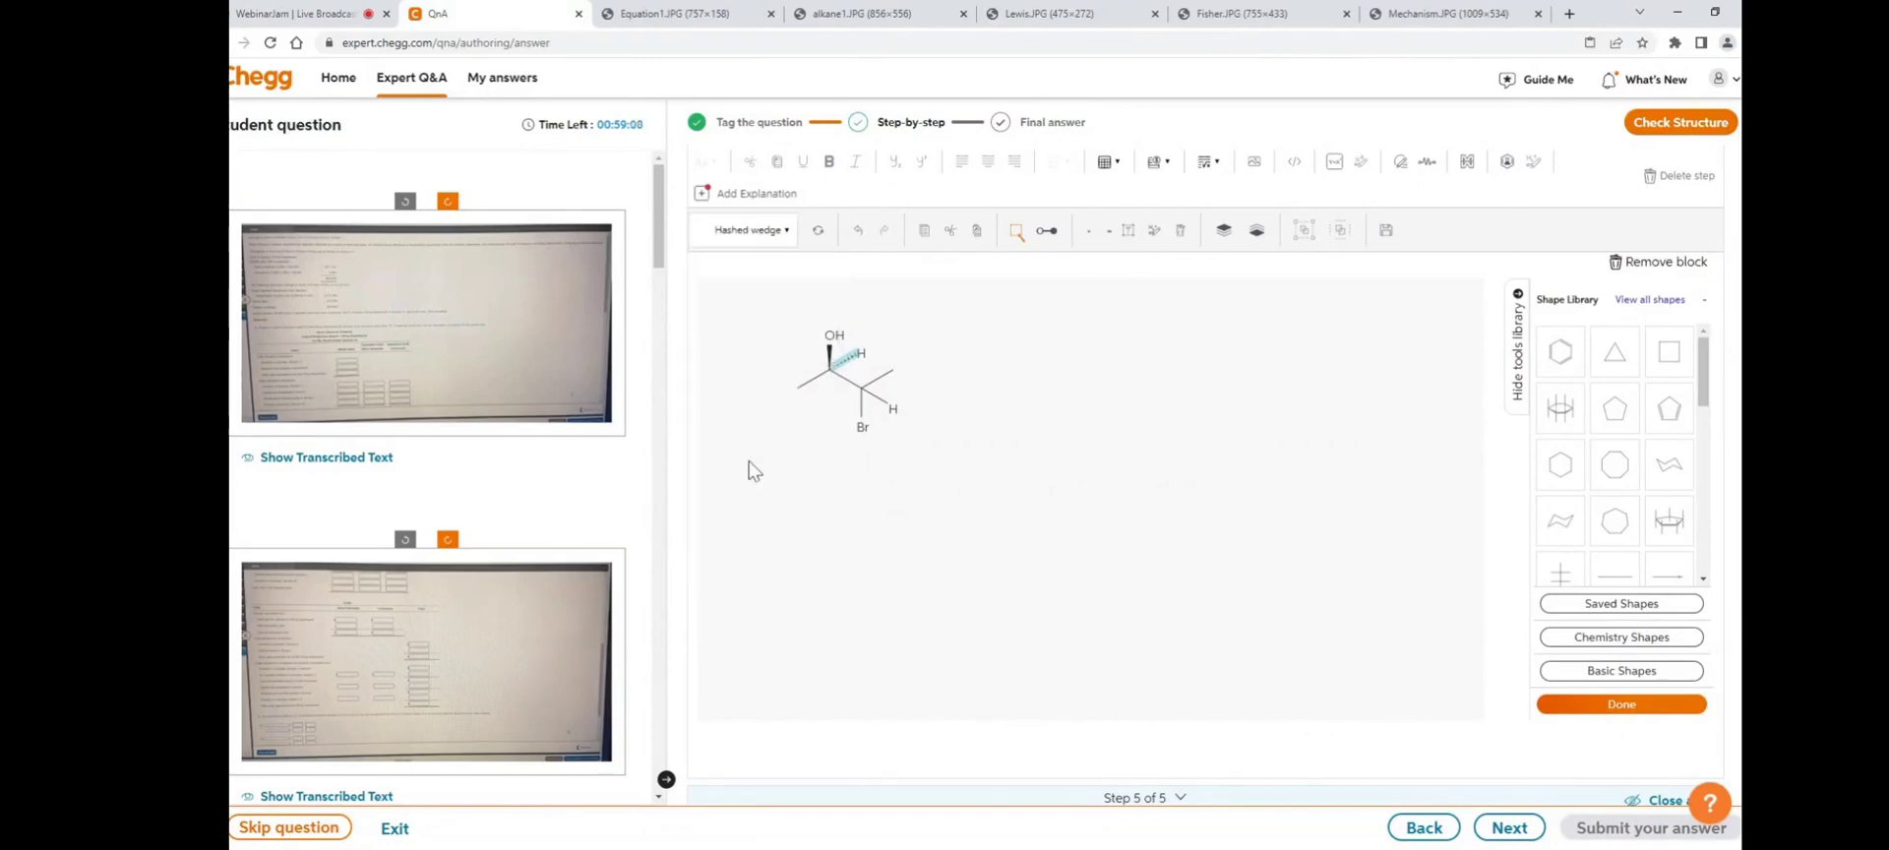
- Change the Br bond to a Hashed wedge and the H bond on the same carbon to a Wedge
click(862, 408)
click(752, 233)
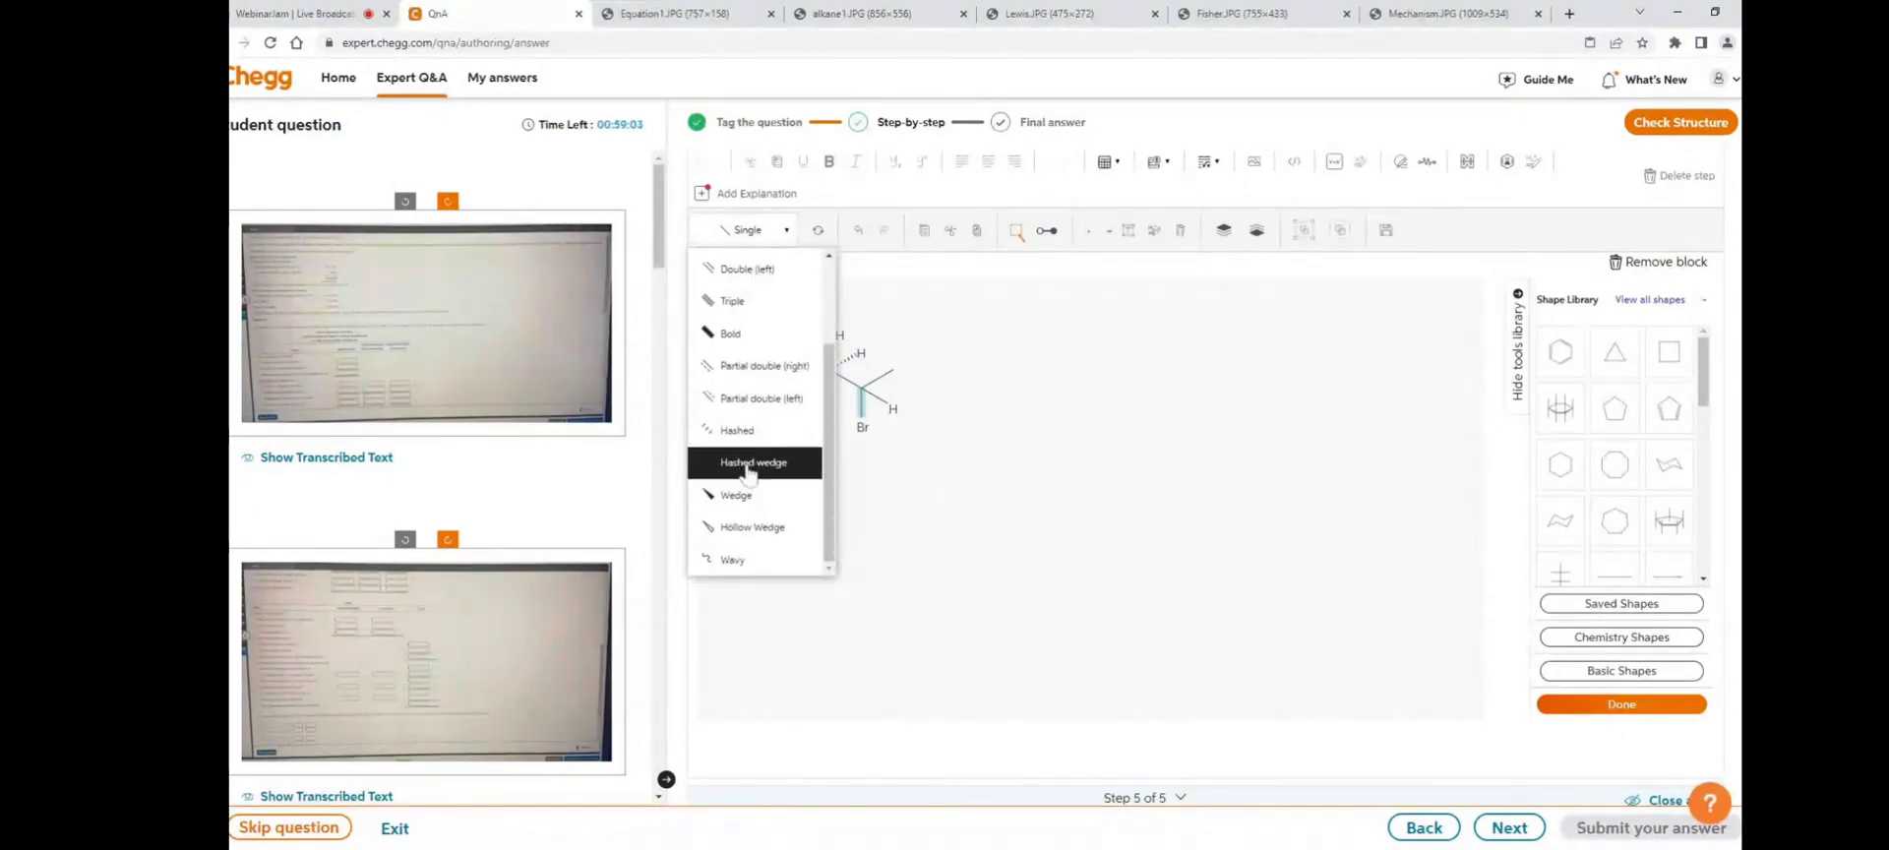
click(751, 463)
click(883, 408)
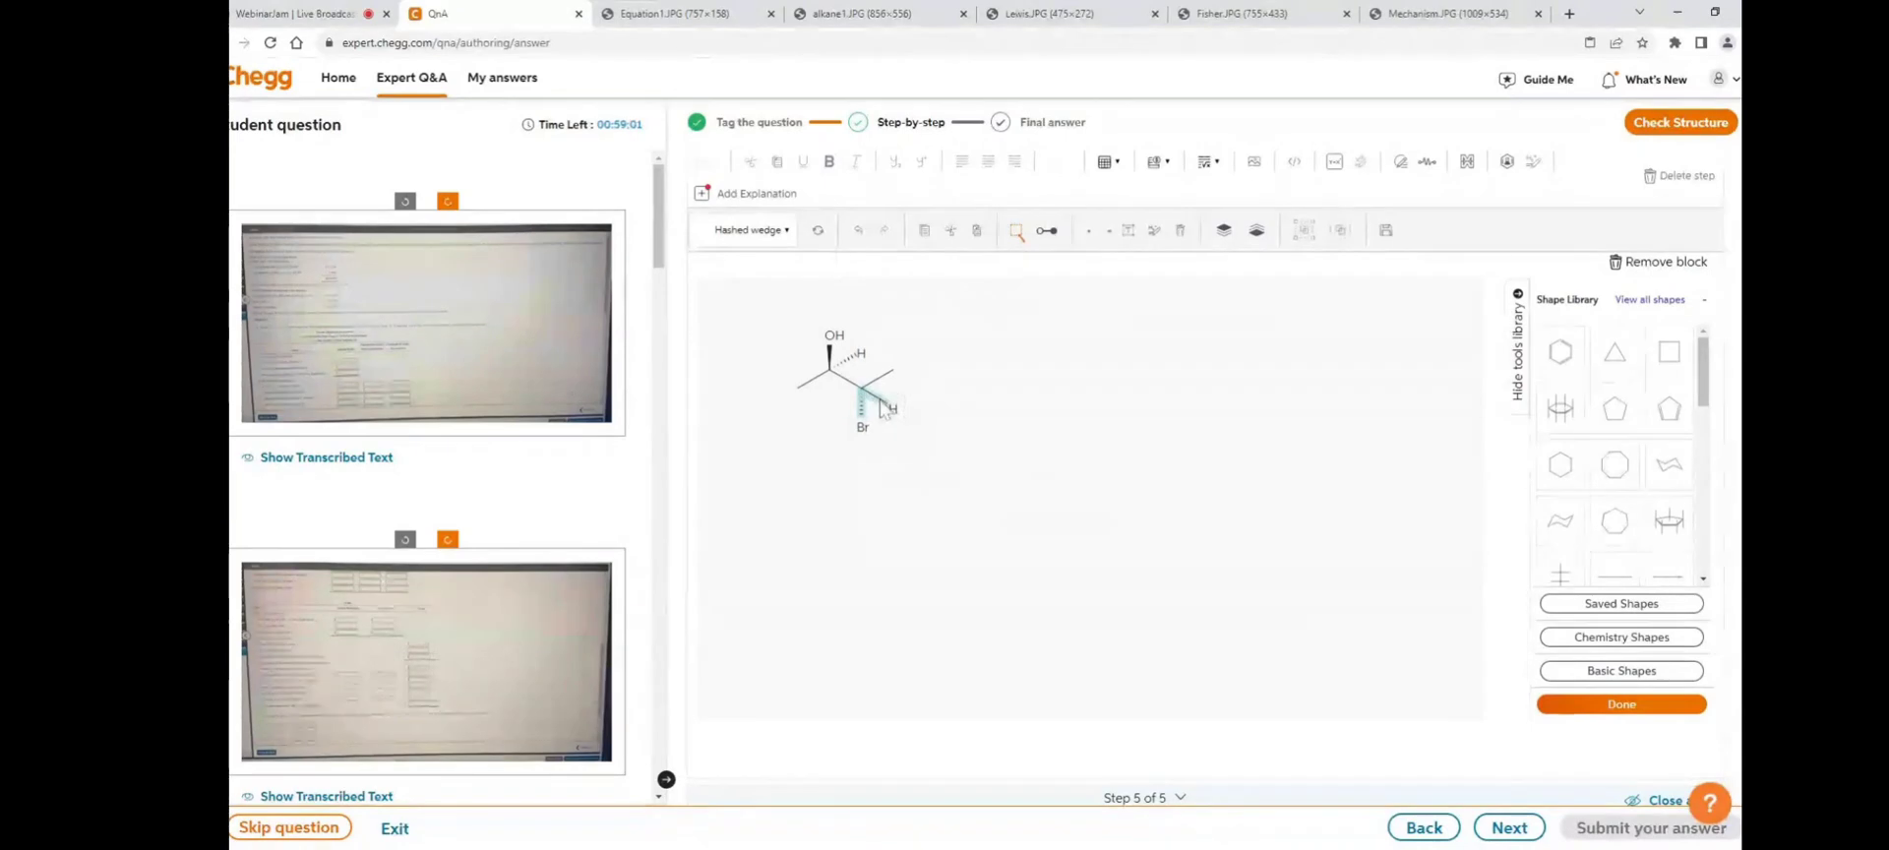
click(755, 232)
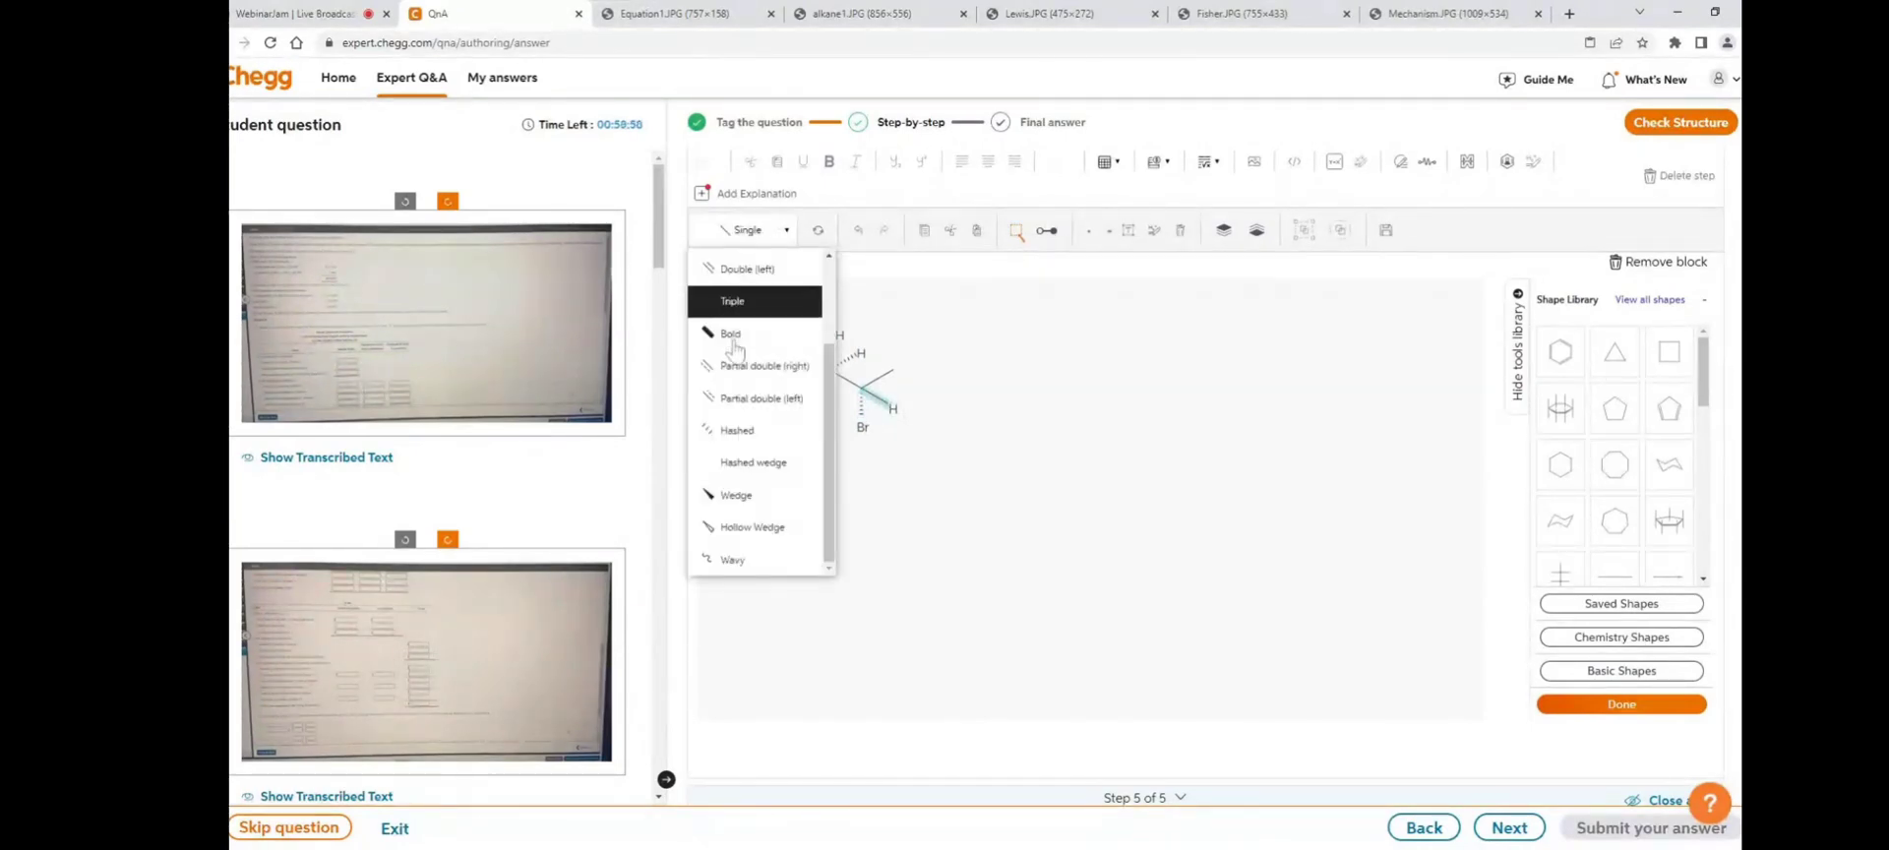
click(736, 495)
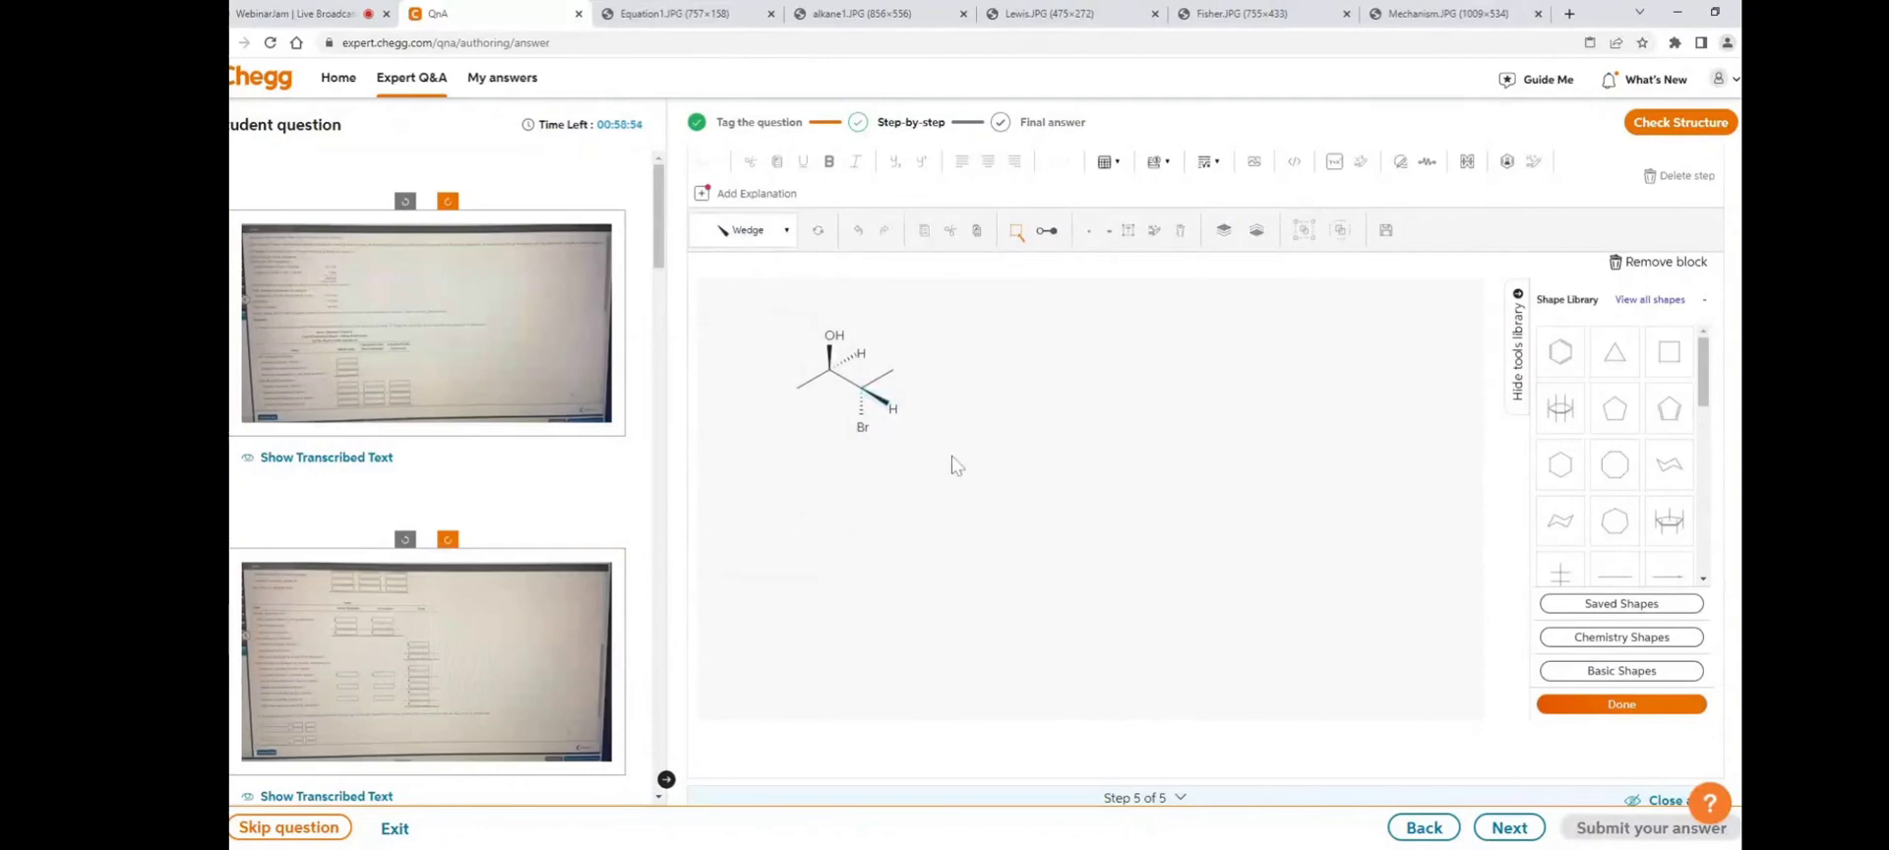
- Place the Fischer projection template with two crossing lines to the right of the wedge-hashed structure
scroll(1044, 340, up, 5)
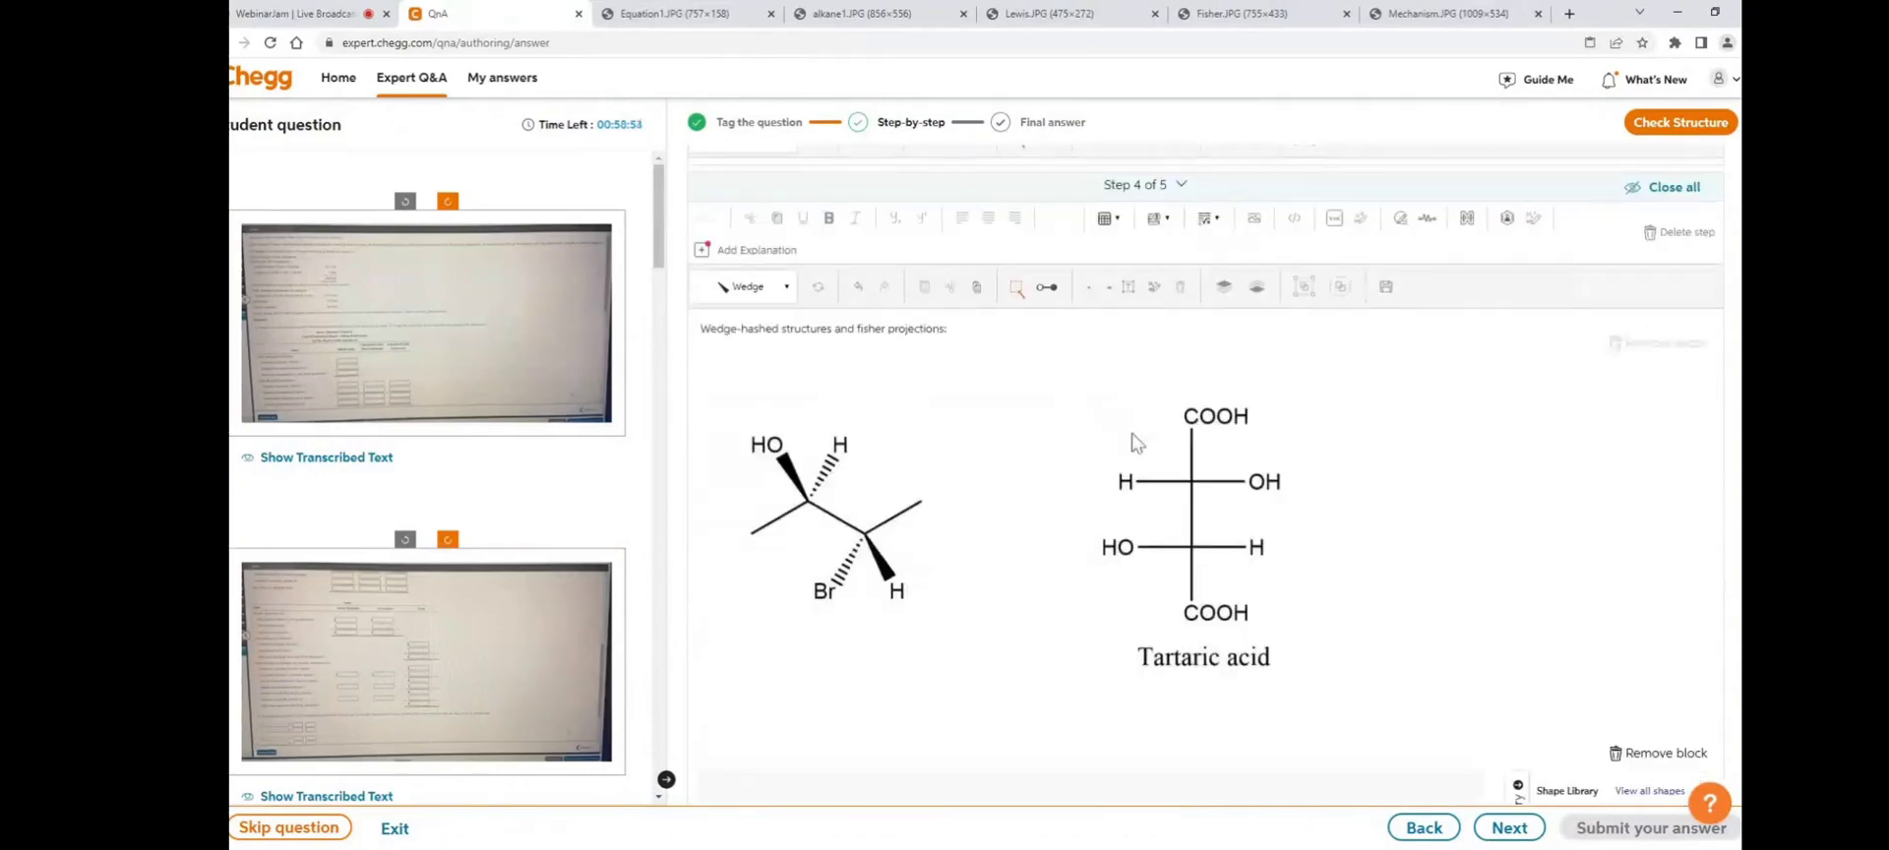
scroll(1058, 561, down, 3)
scroll(1055, 559, down, 2)
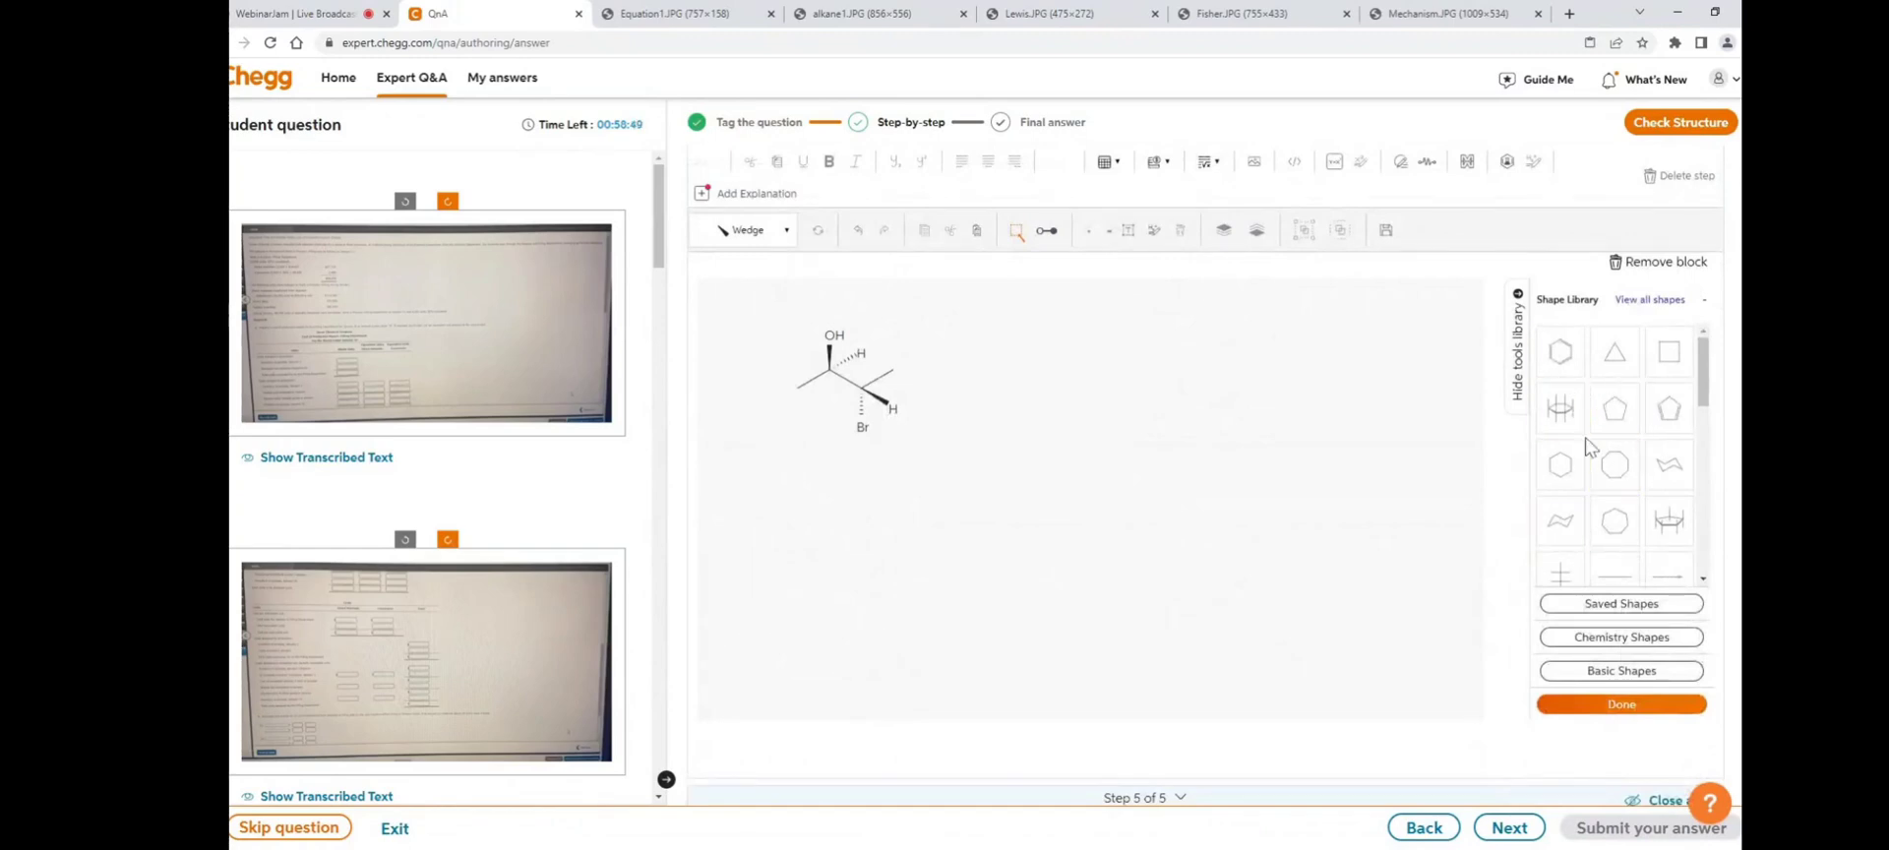
scroll(1602, 539, down, 2)
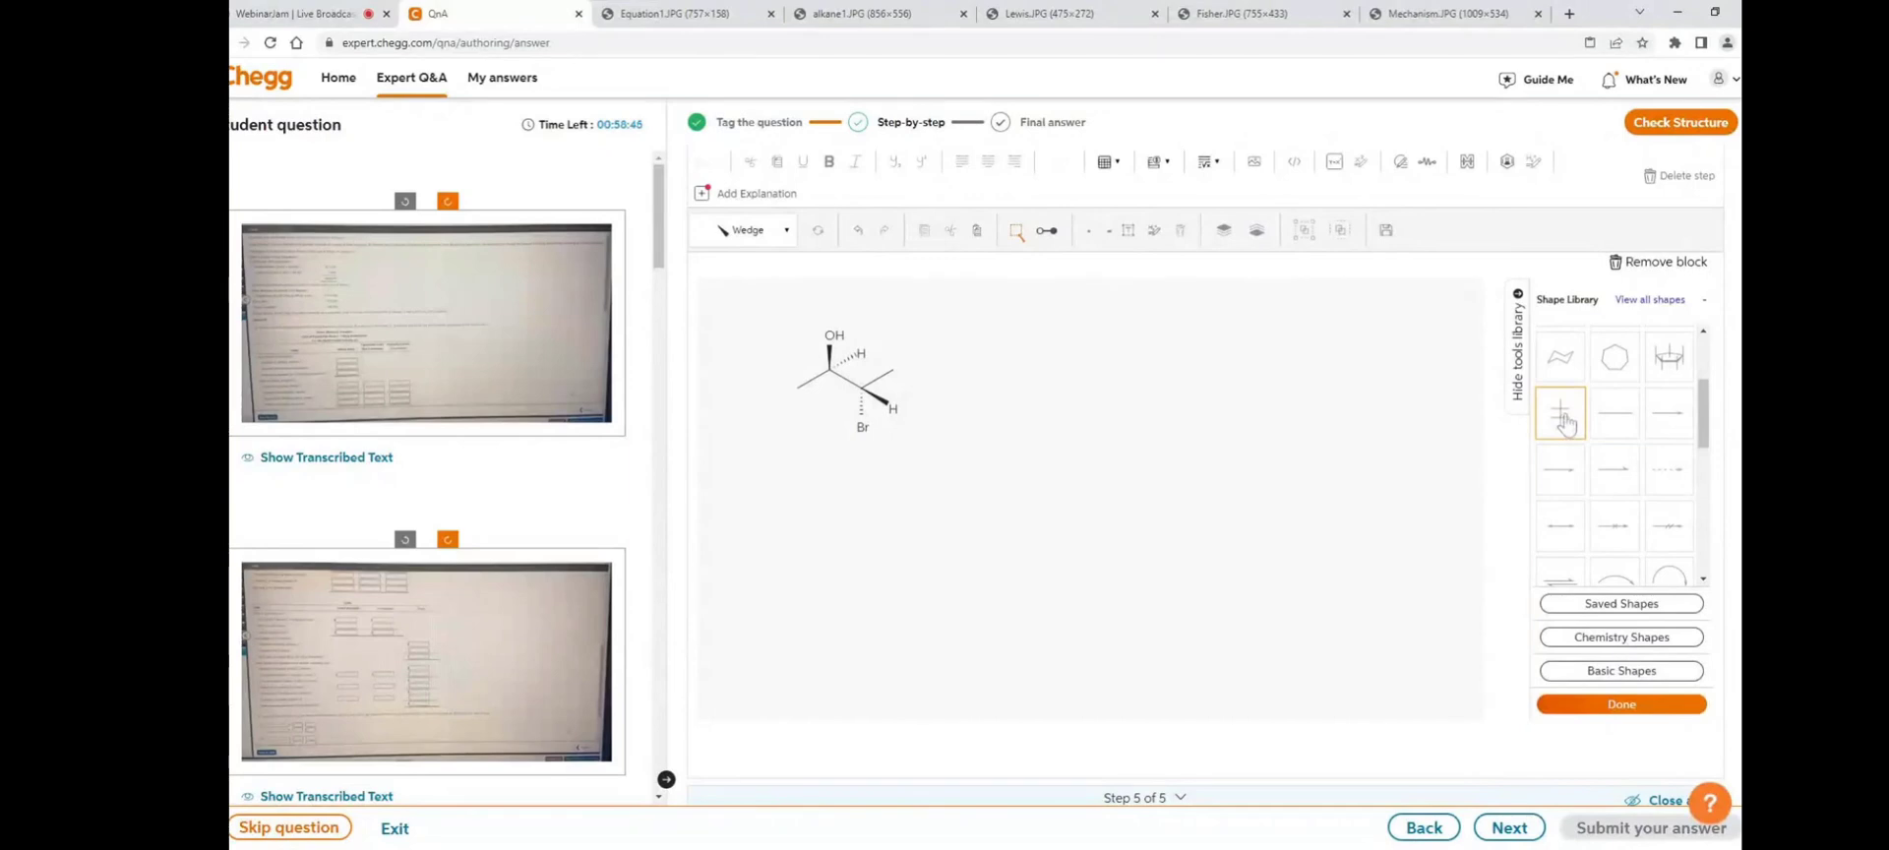
drag(1565, 423, 1123, 408)
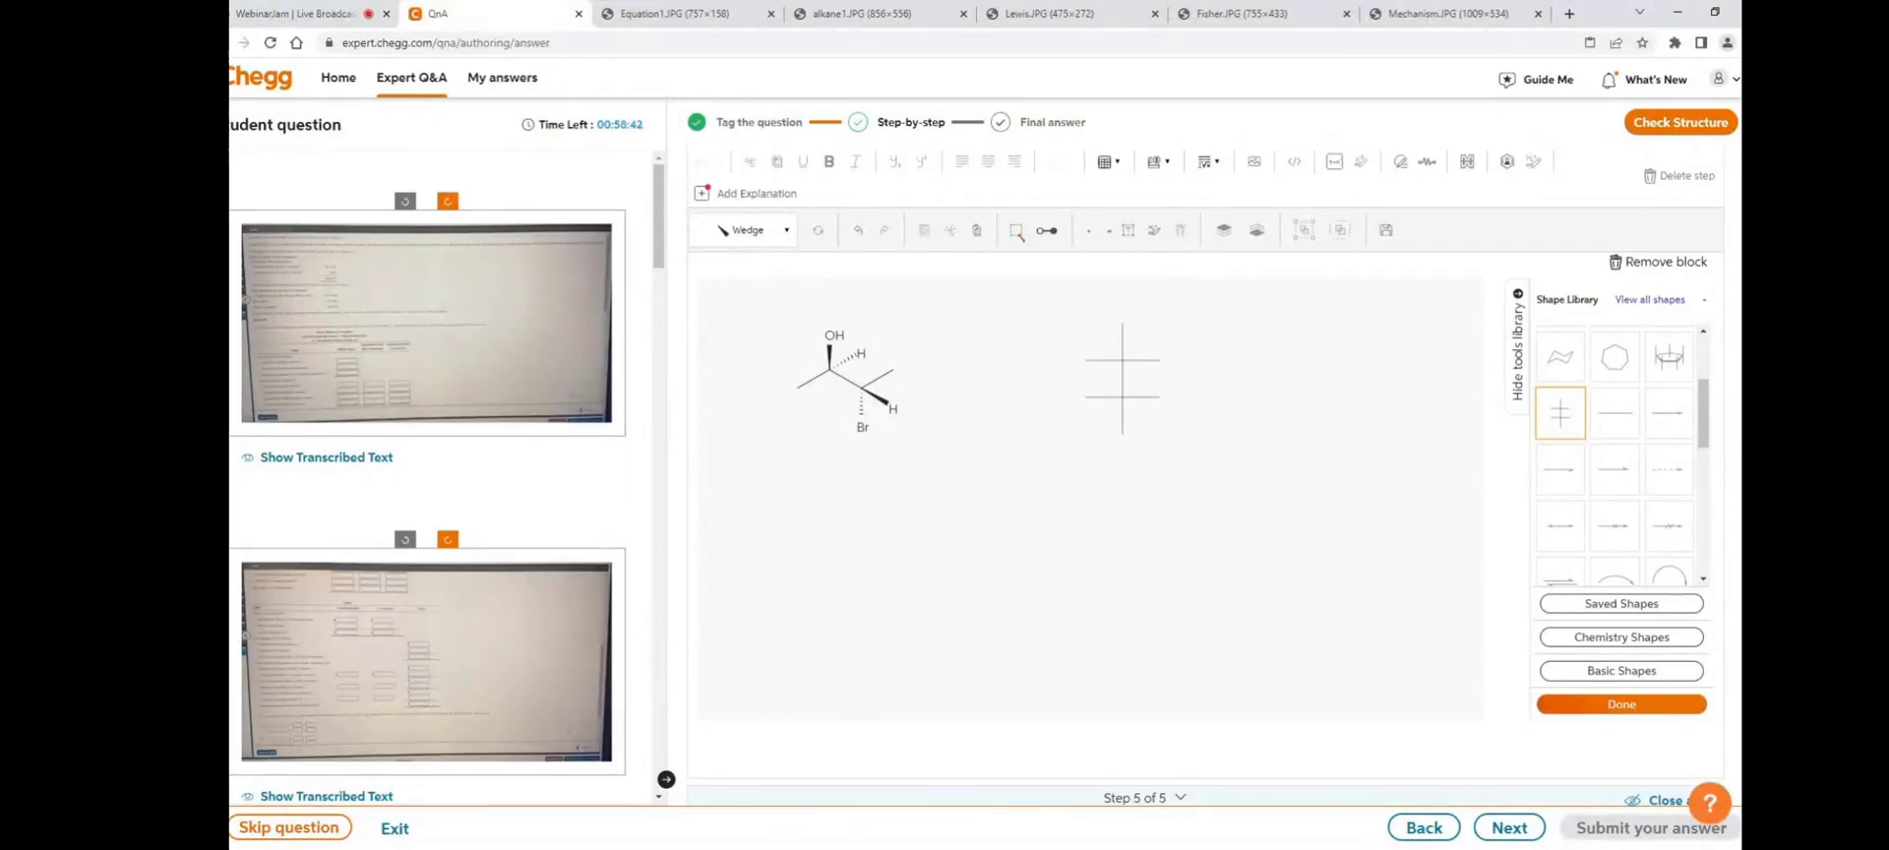
click(1242, 460)
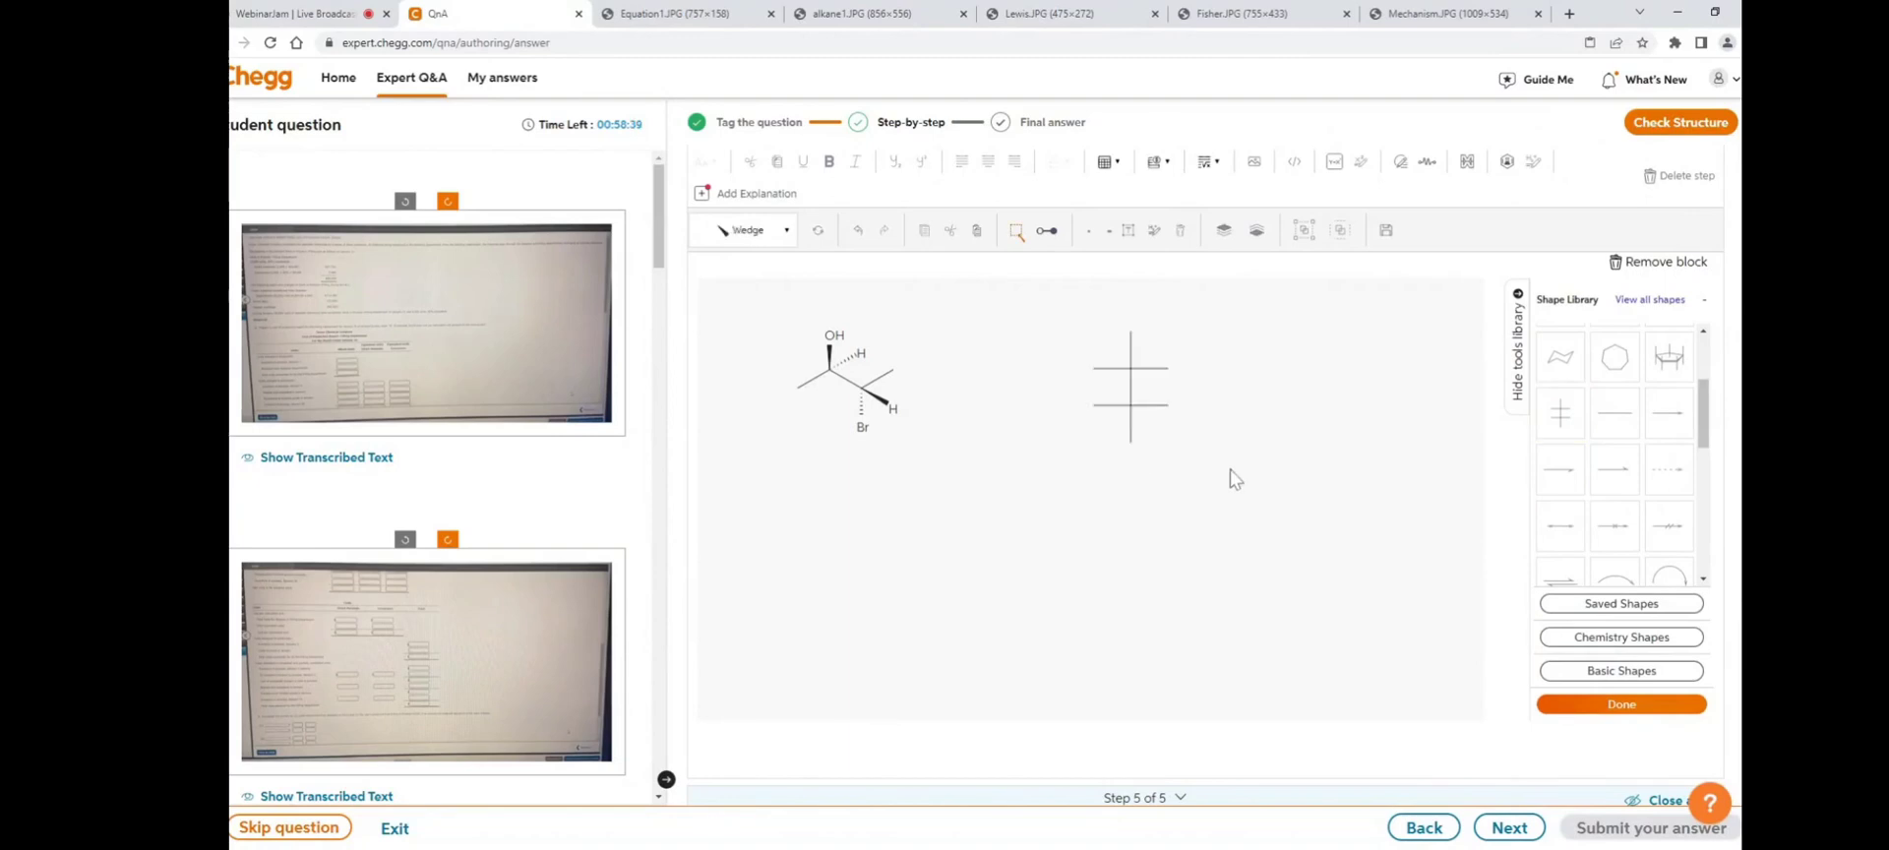
- Label the top and bottom ends of the Fischer projection COOH, following the tartaric acid reference
scroll(1221, 476, up, 4)
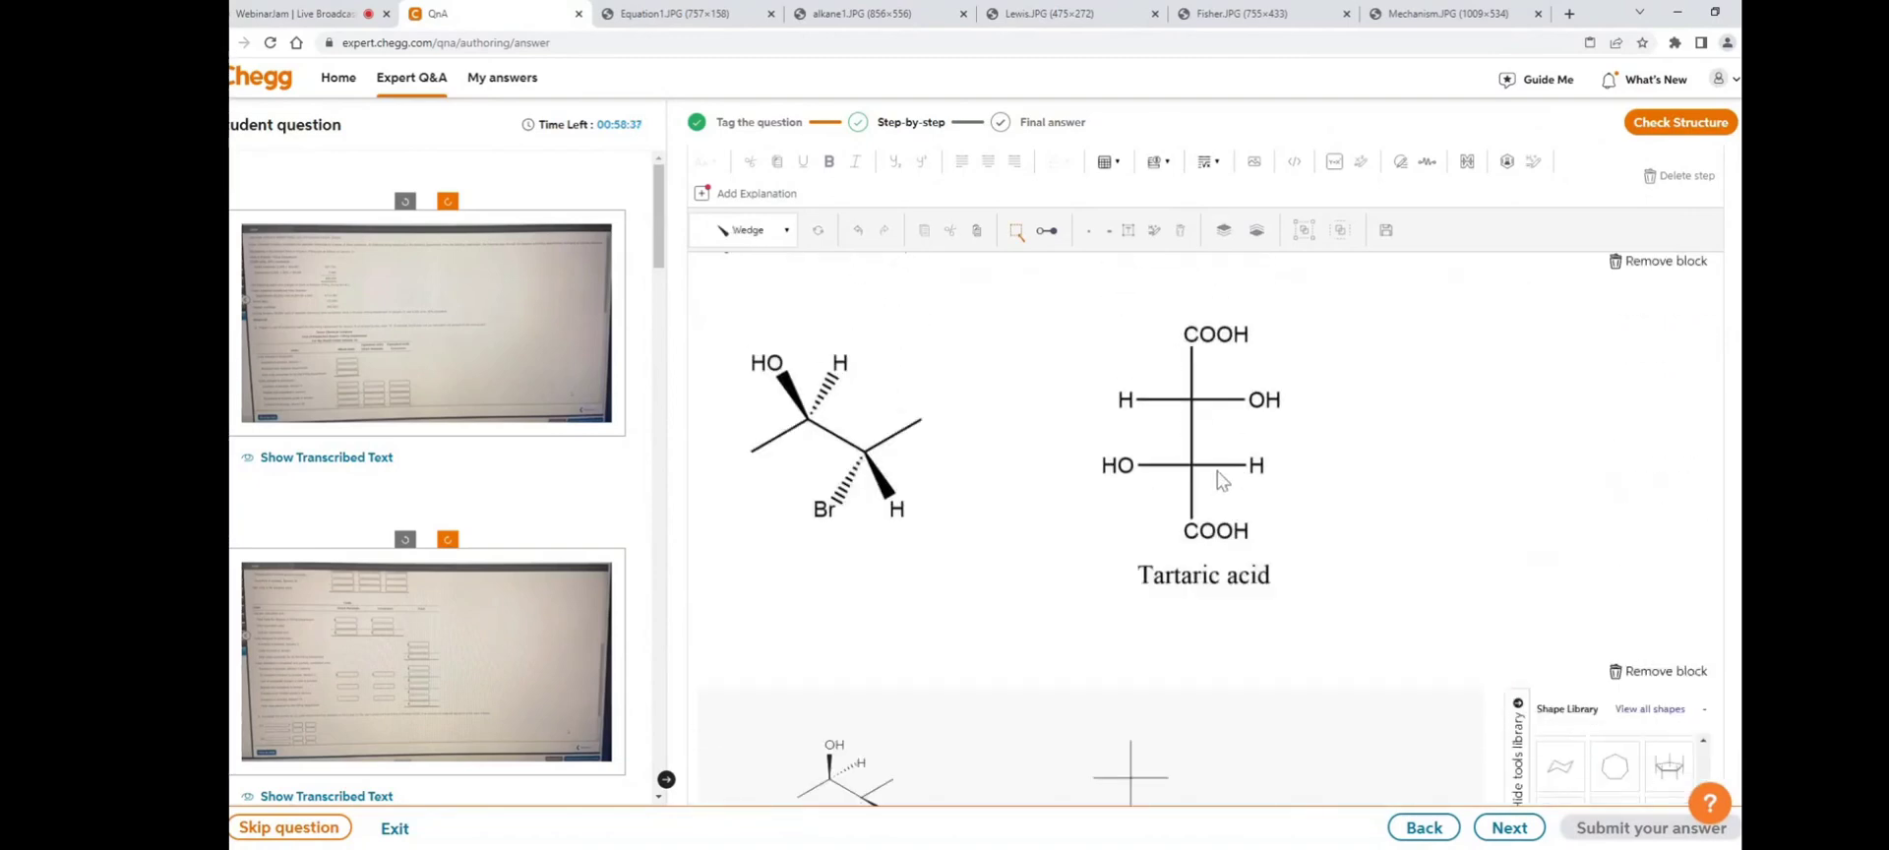
scroll(1220, 480, down, 1)
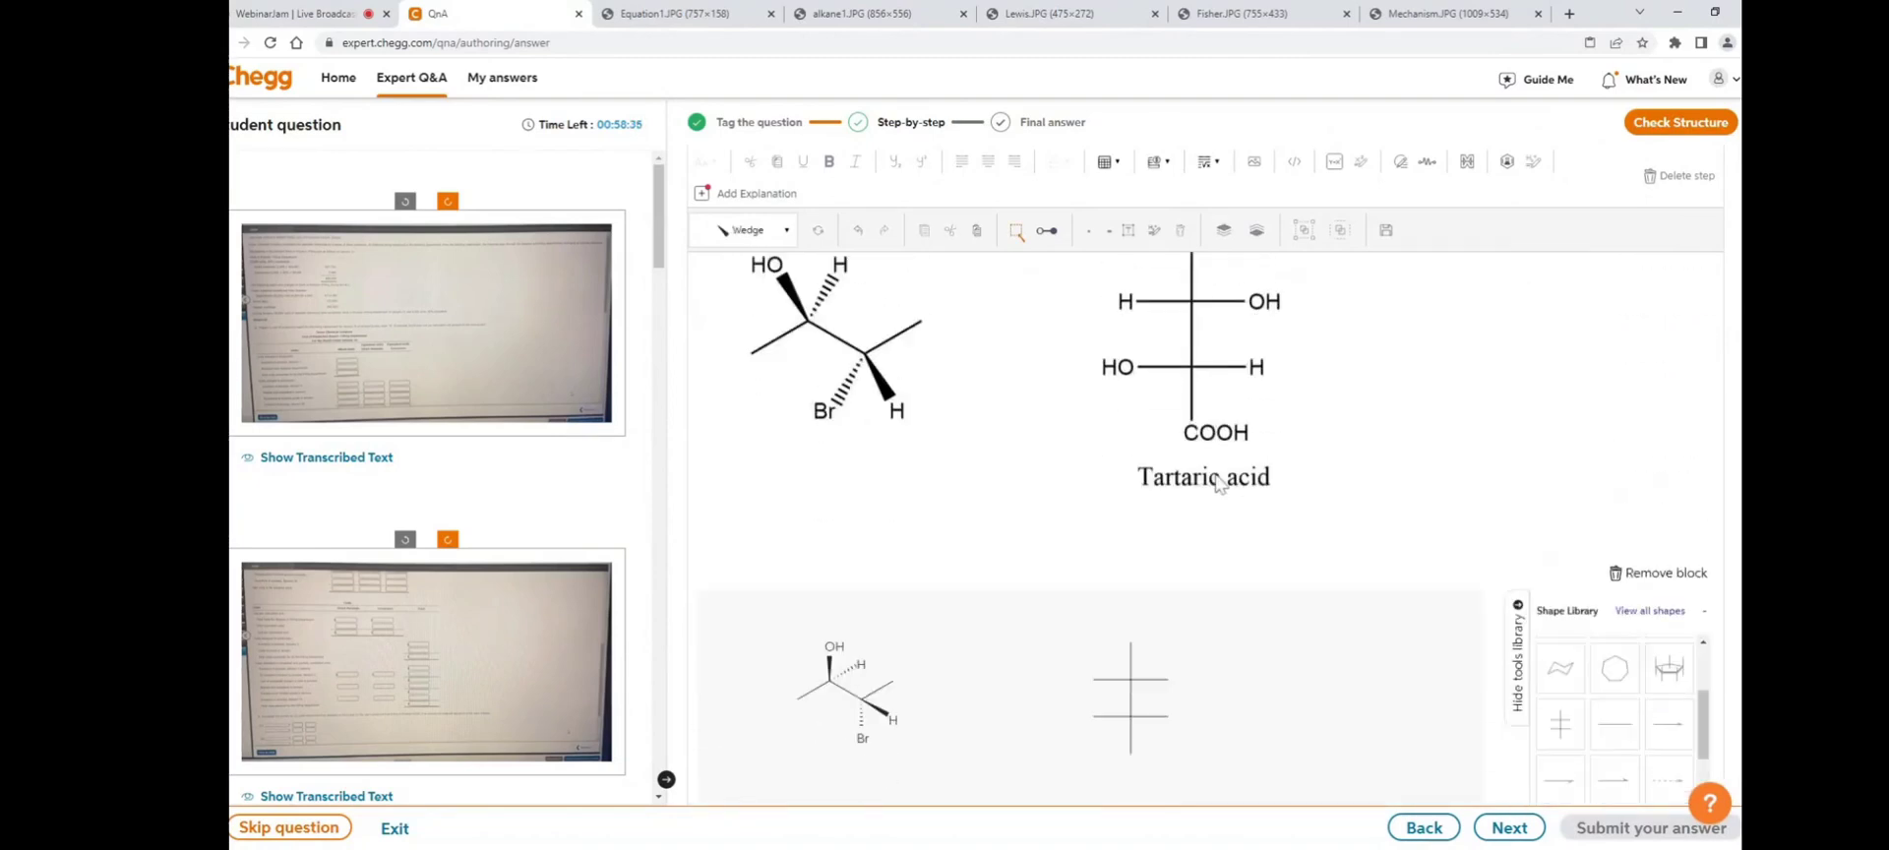
scroll(1220, 482, down, 2)
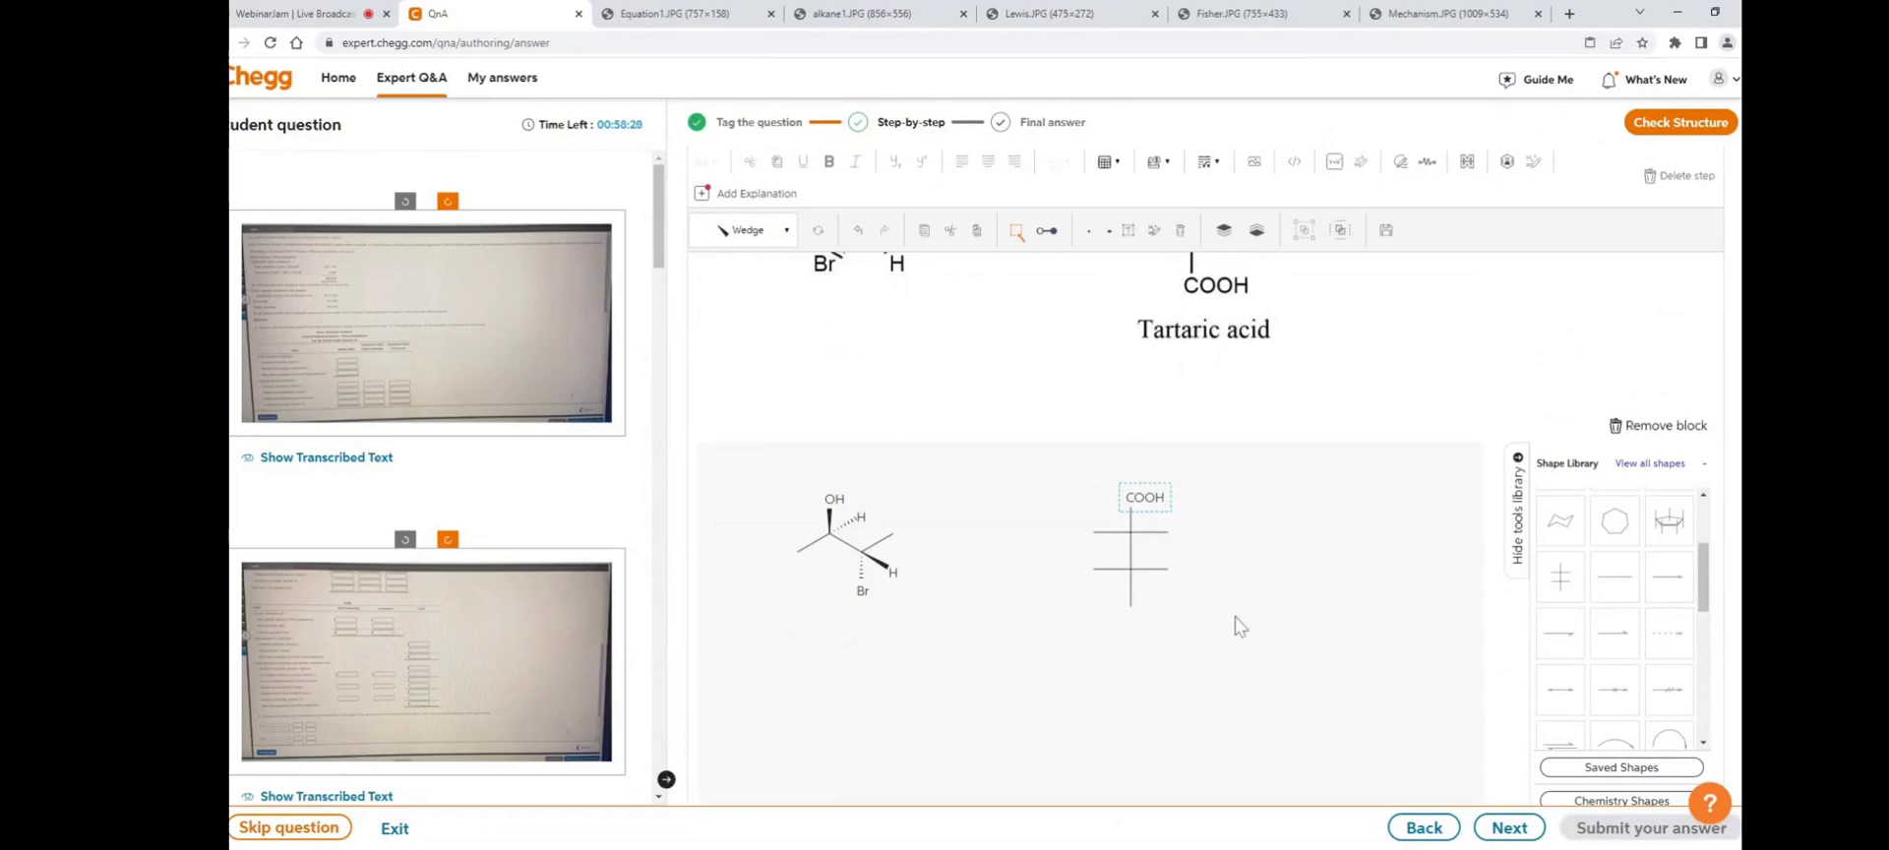
click(1127, 605)
text(COOH)
- Label the Fischer projection's upper crossbar H on the left and OH on the right, and the lower crossbar OH and H
click(1094, 532)
text(H)
click(1168, 533)
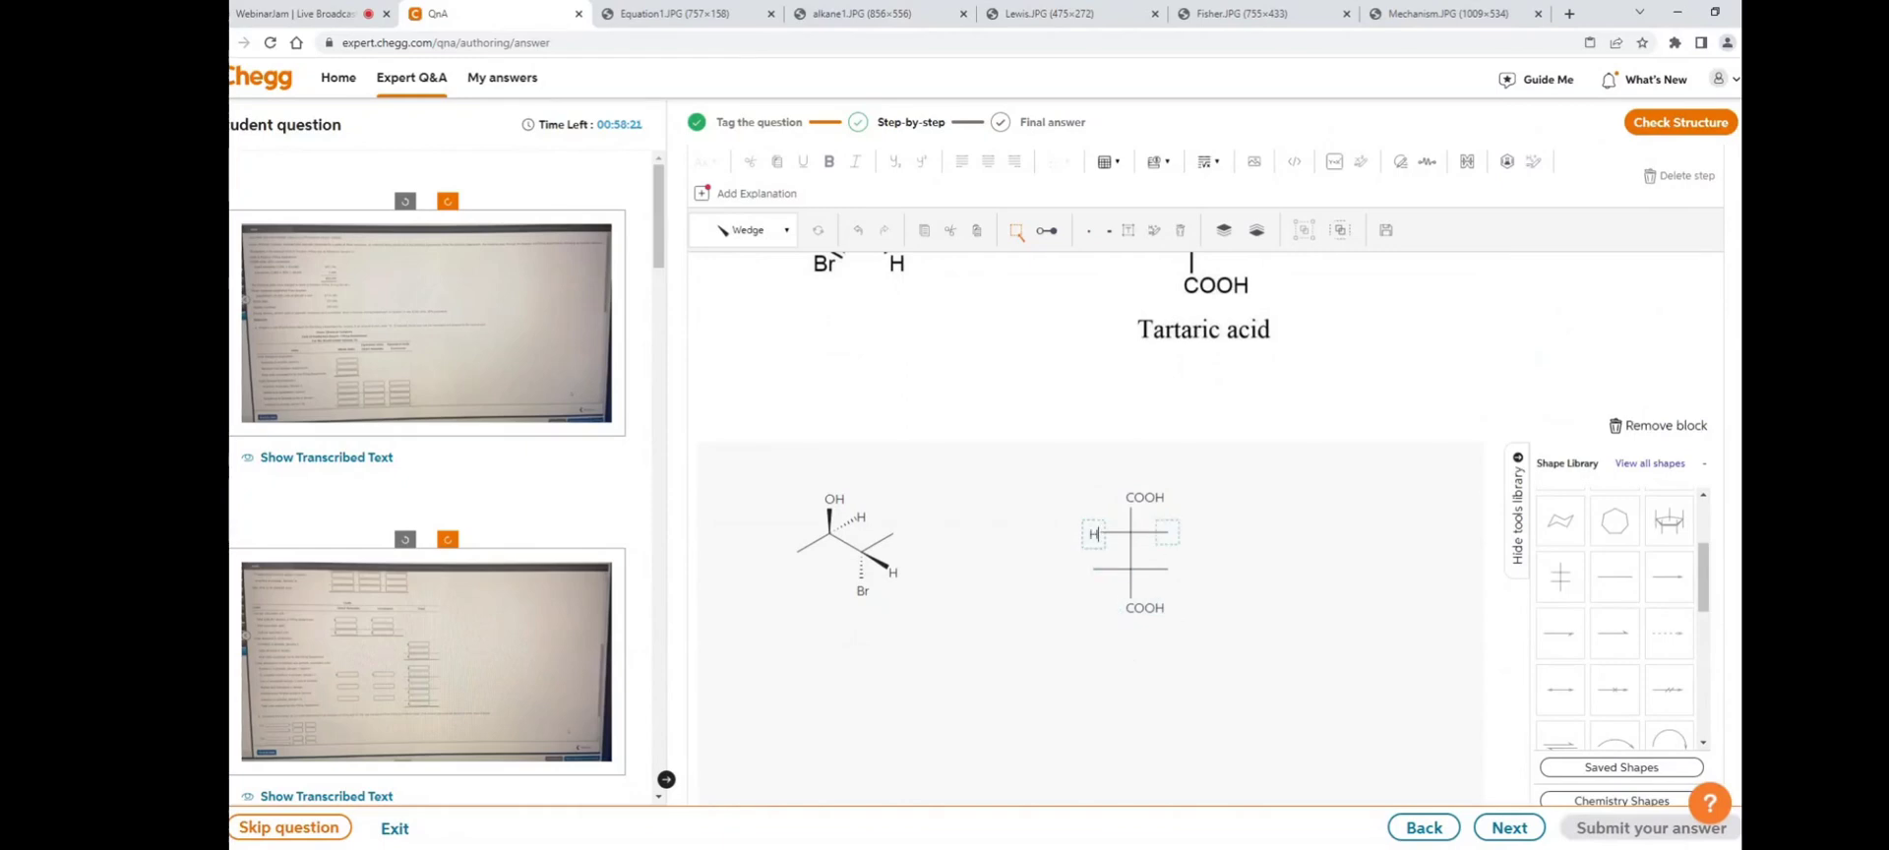
text(OH)
click(1110, 571)
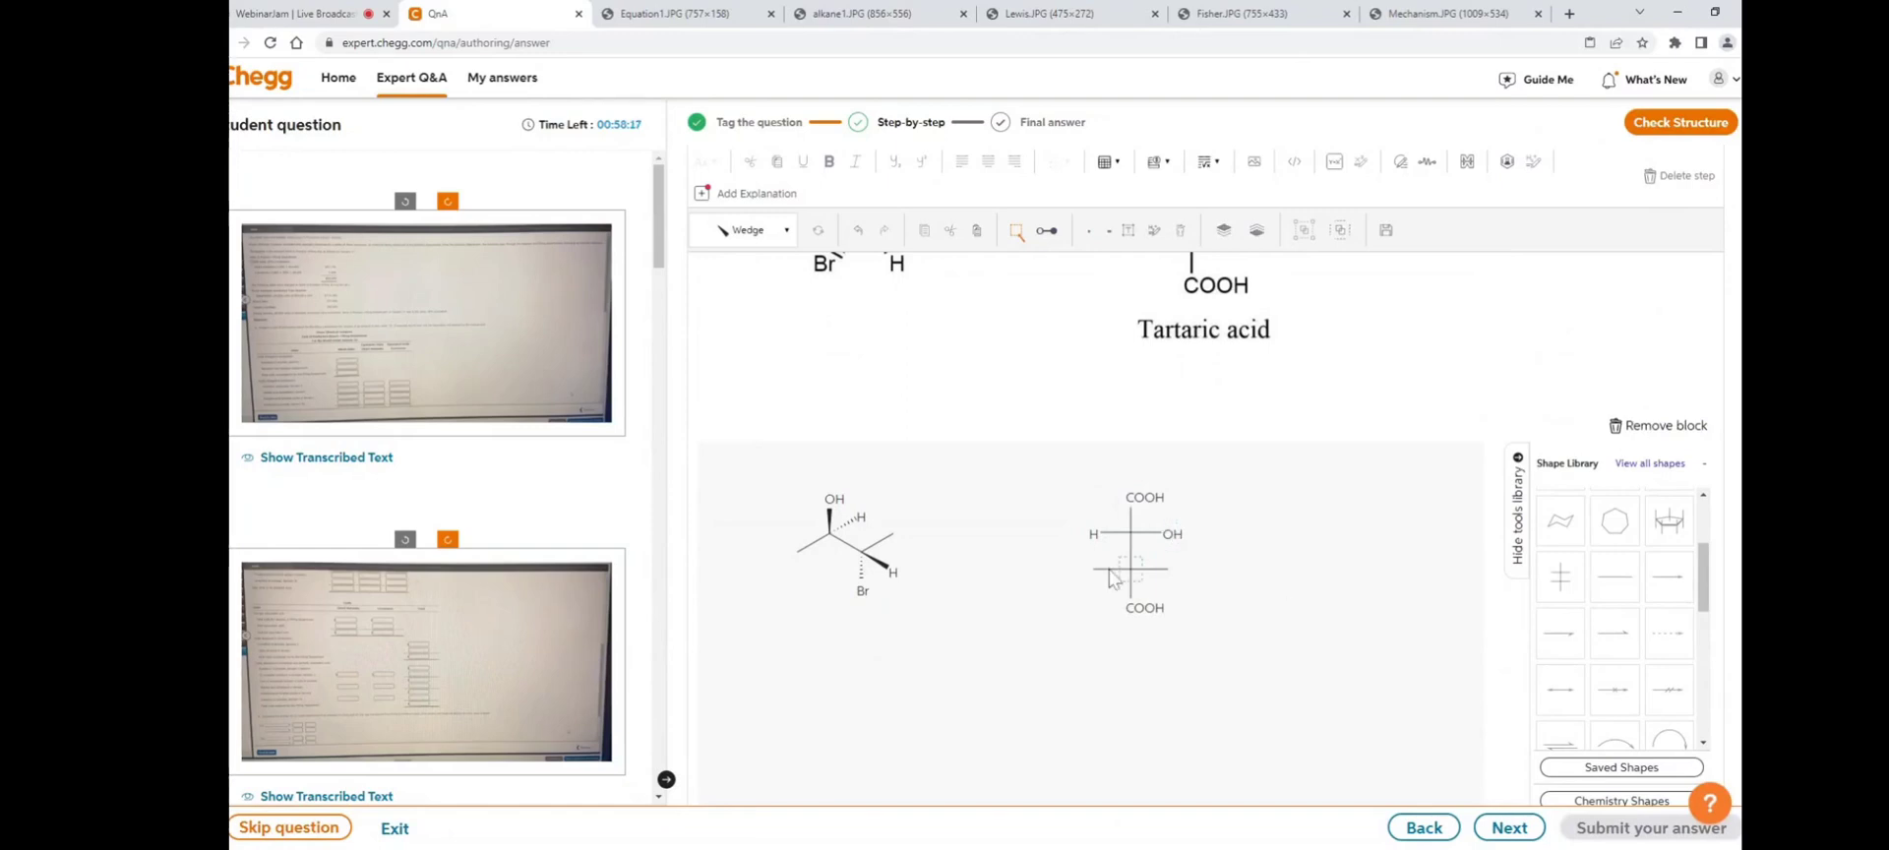
text(OH)
click(1168, 569)
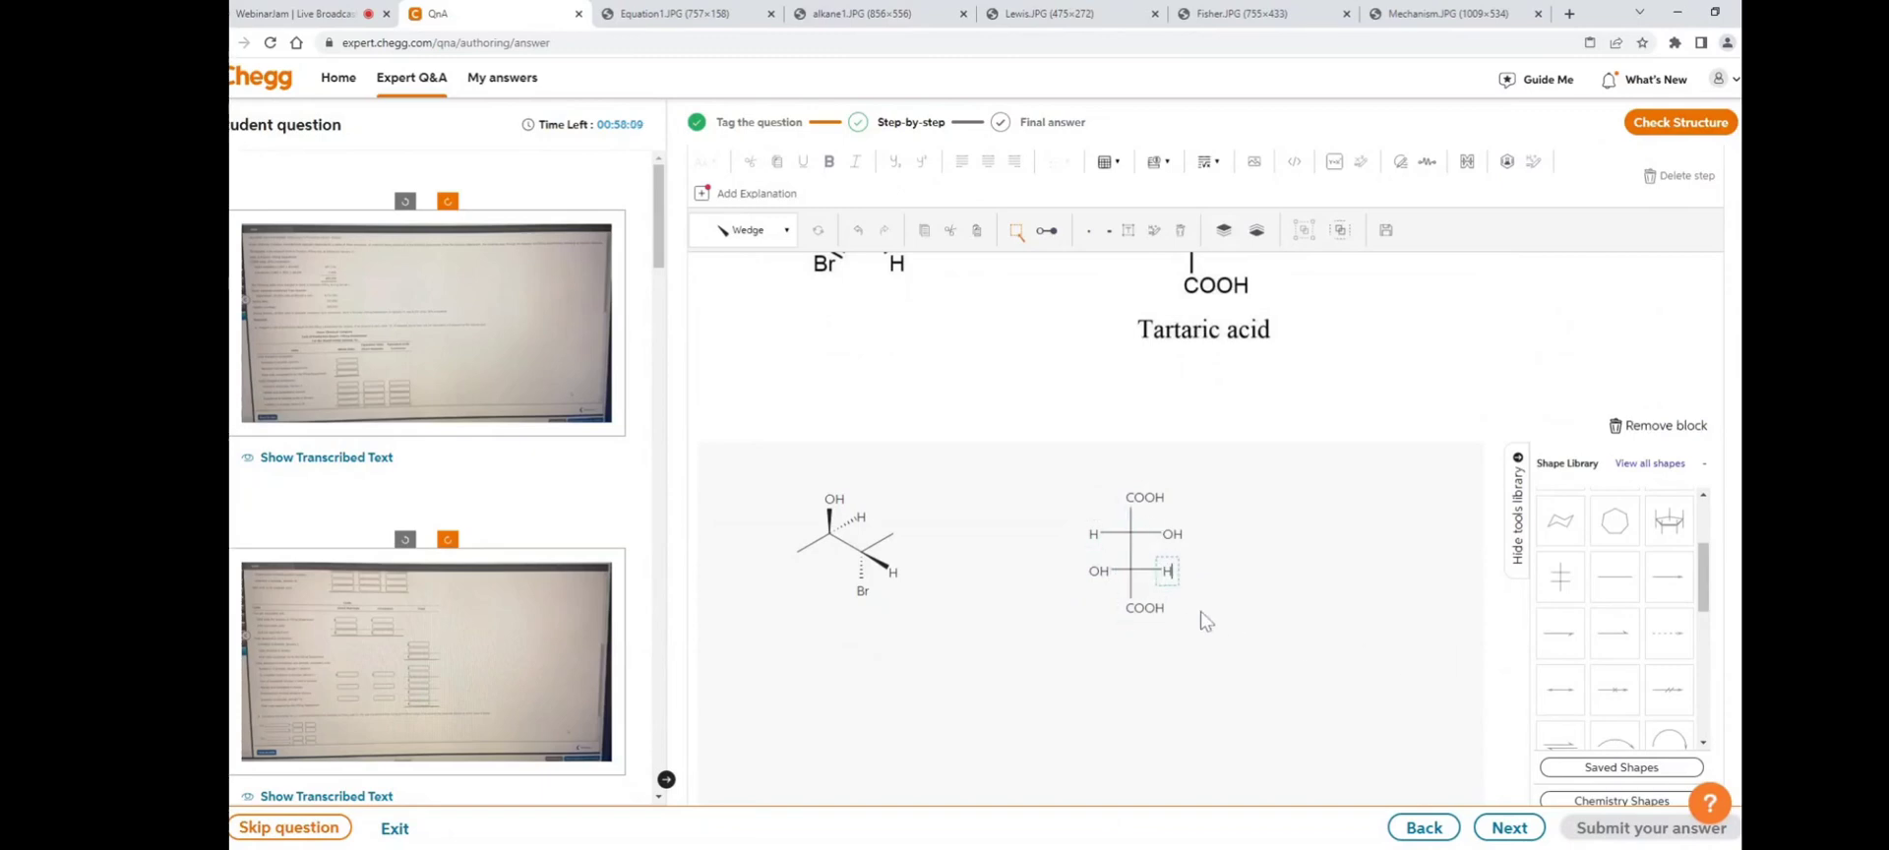
- Add the text label "Tartaric acid." and position it directly beneath the Fischer projection
click(1128, 231)
scroll(1123, 618, down, 1)
click(1133, 577)
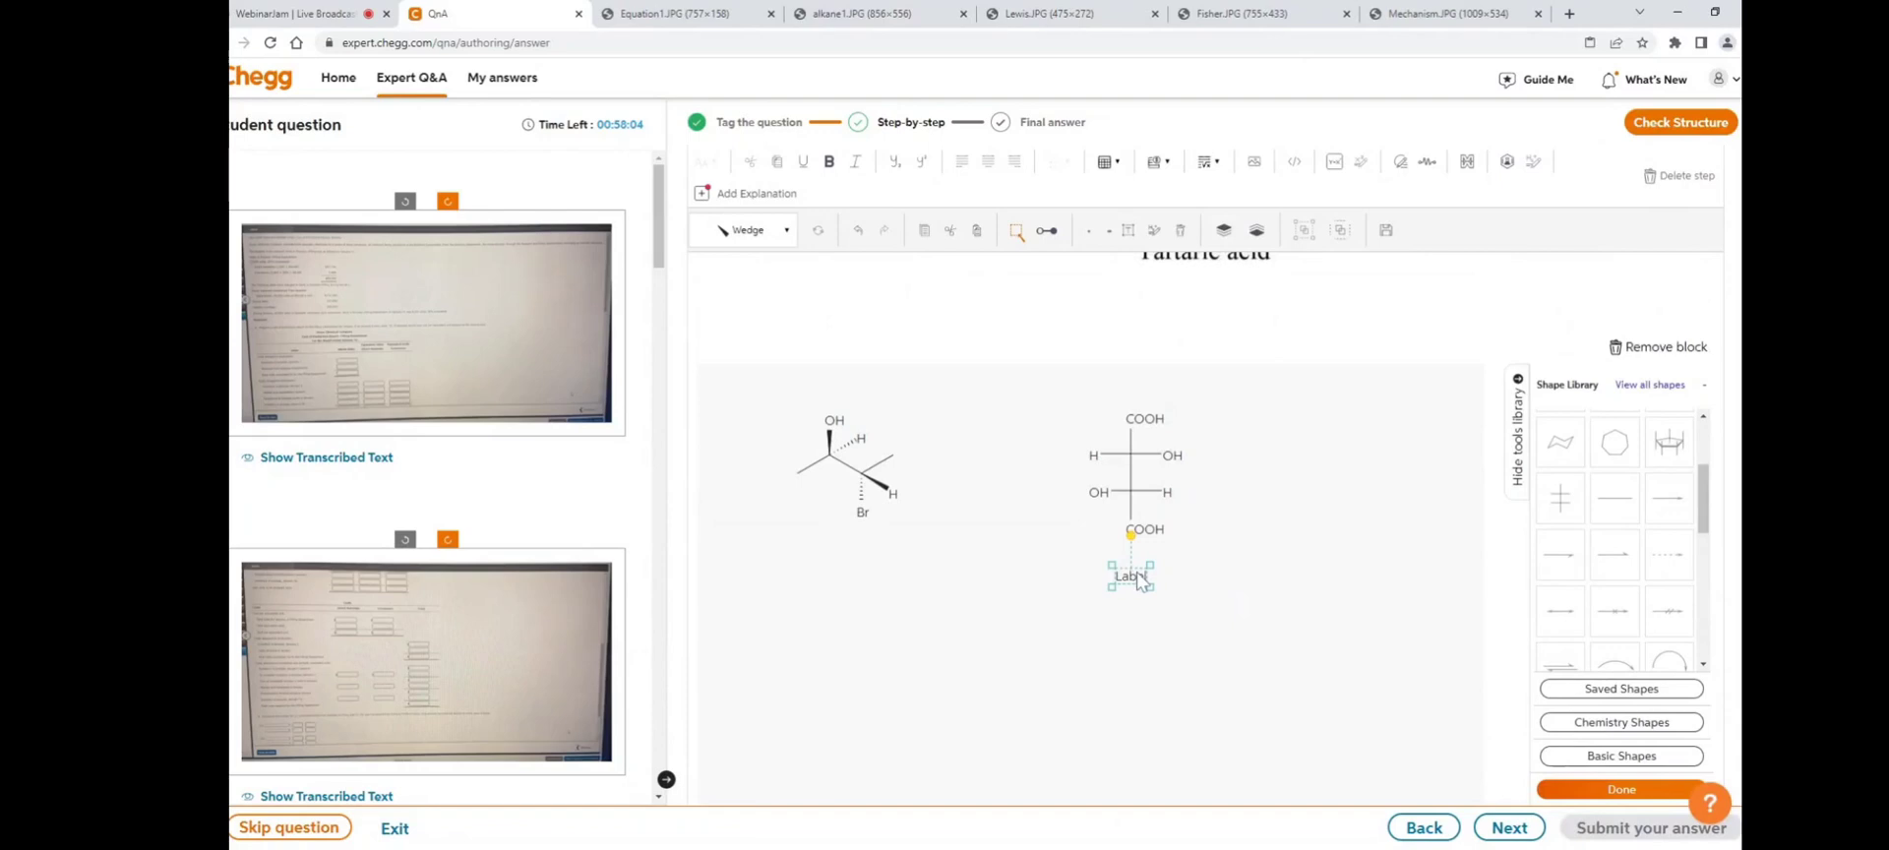
key(BackSpace)
key(BackSpace)
text(Tartaric acid.)
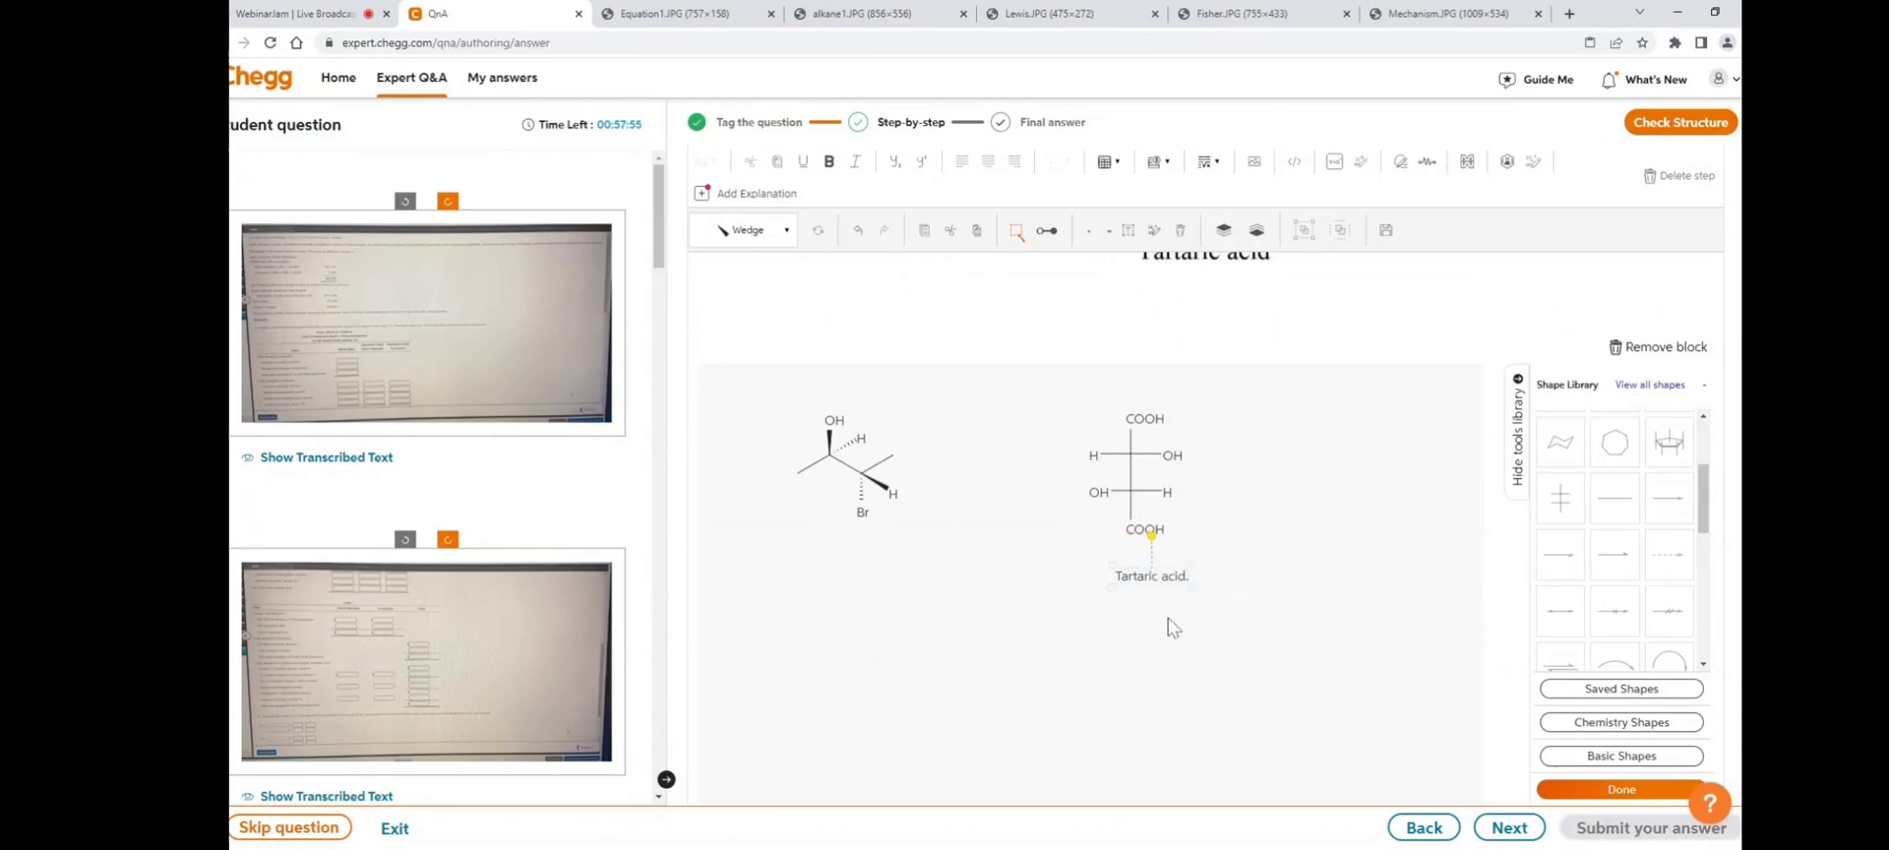
drag(1156, 585, 1142, 565)
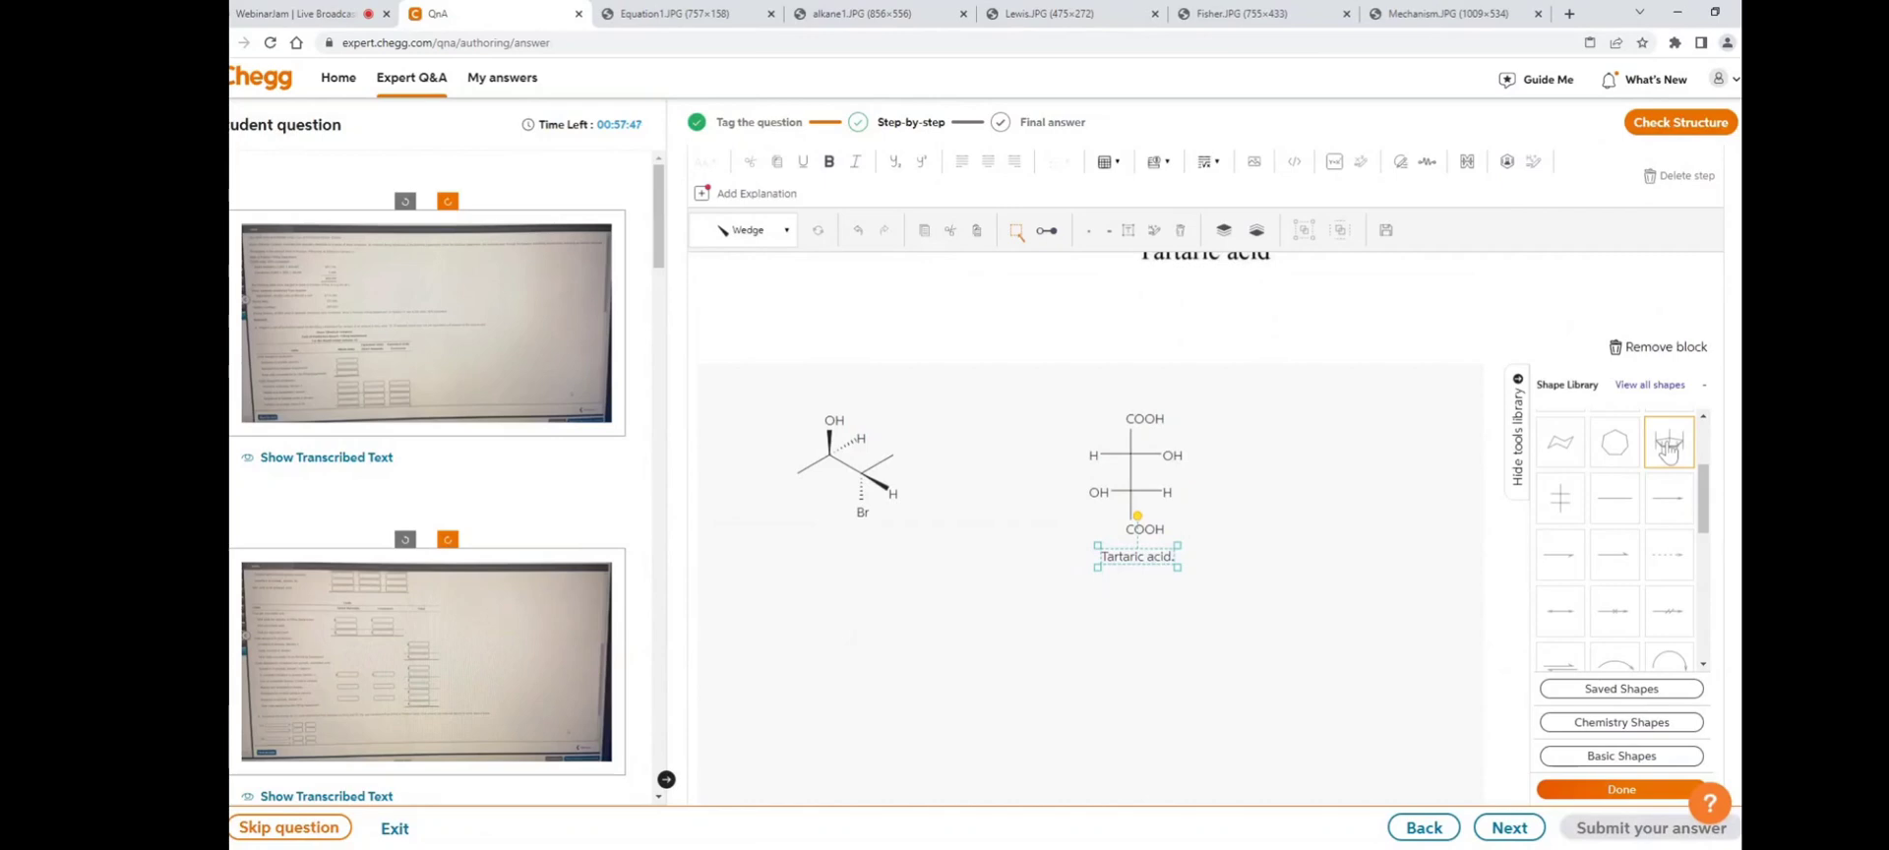
- Place the five-membered Haworth ring template with vertical substituent bonds below the wedge-hashed structure
scroll(1614, 462, up, 2)
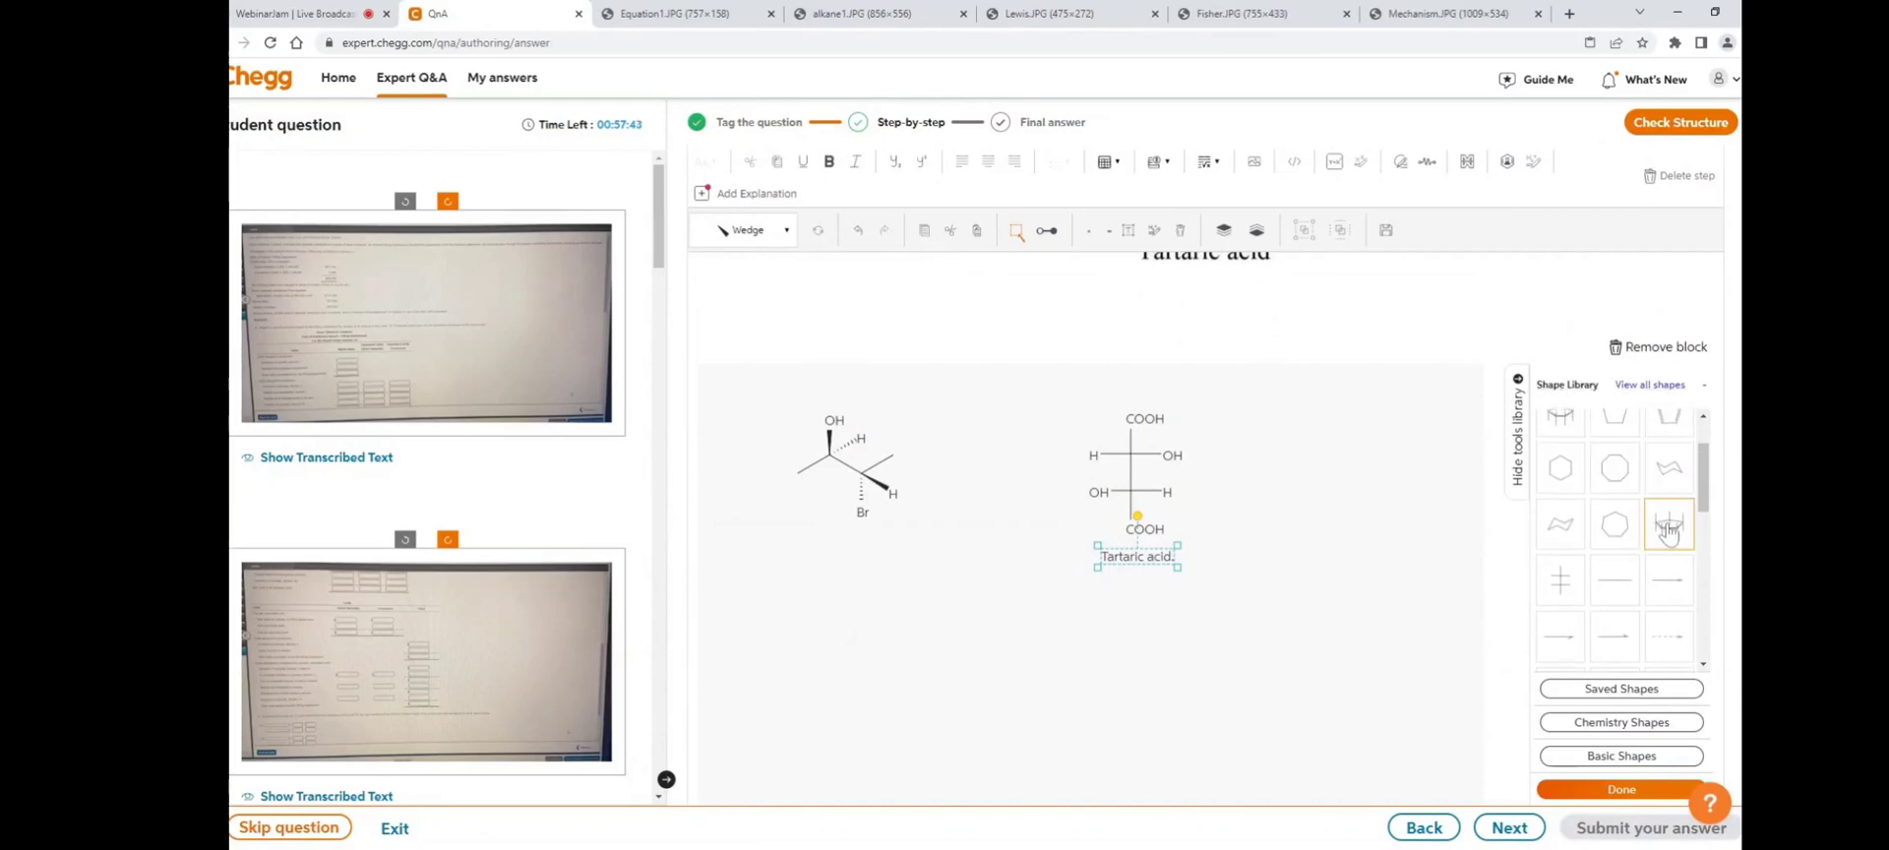
drag(1668, 531, 898, 644)
scroll(1024, 588, down, 1)
click(997, 602)
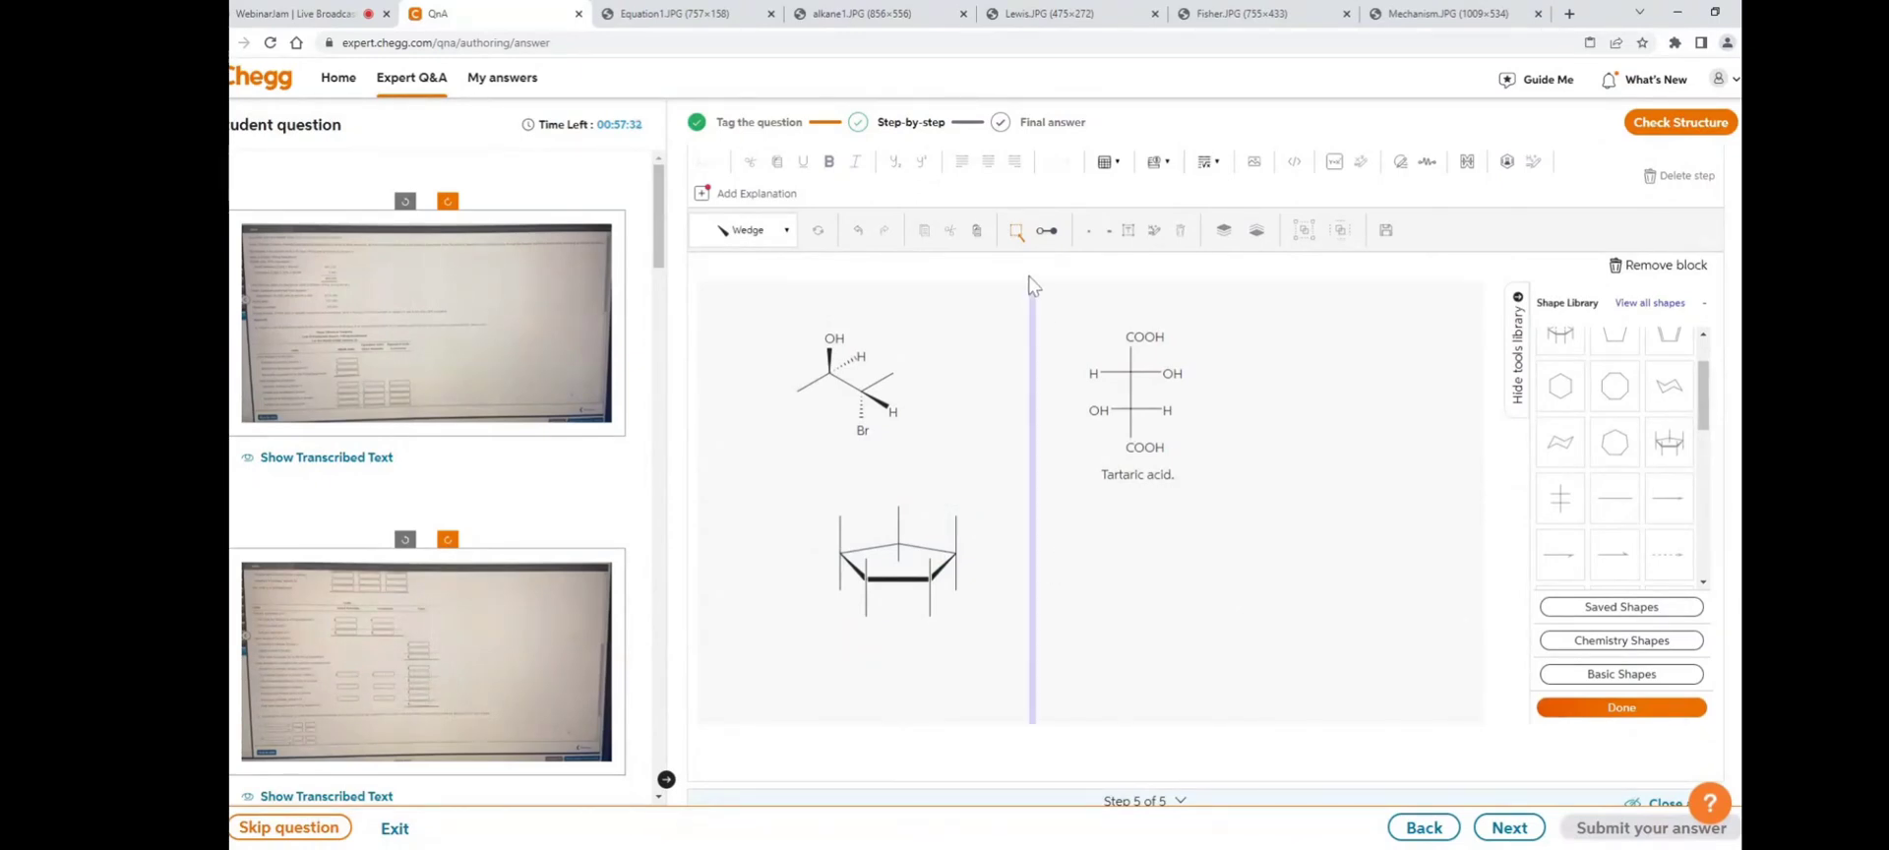
- Label the Haworth ring's rightmost carbon OH on the upper bond and H on the lower bond
click(1018, 234)
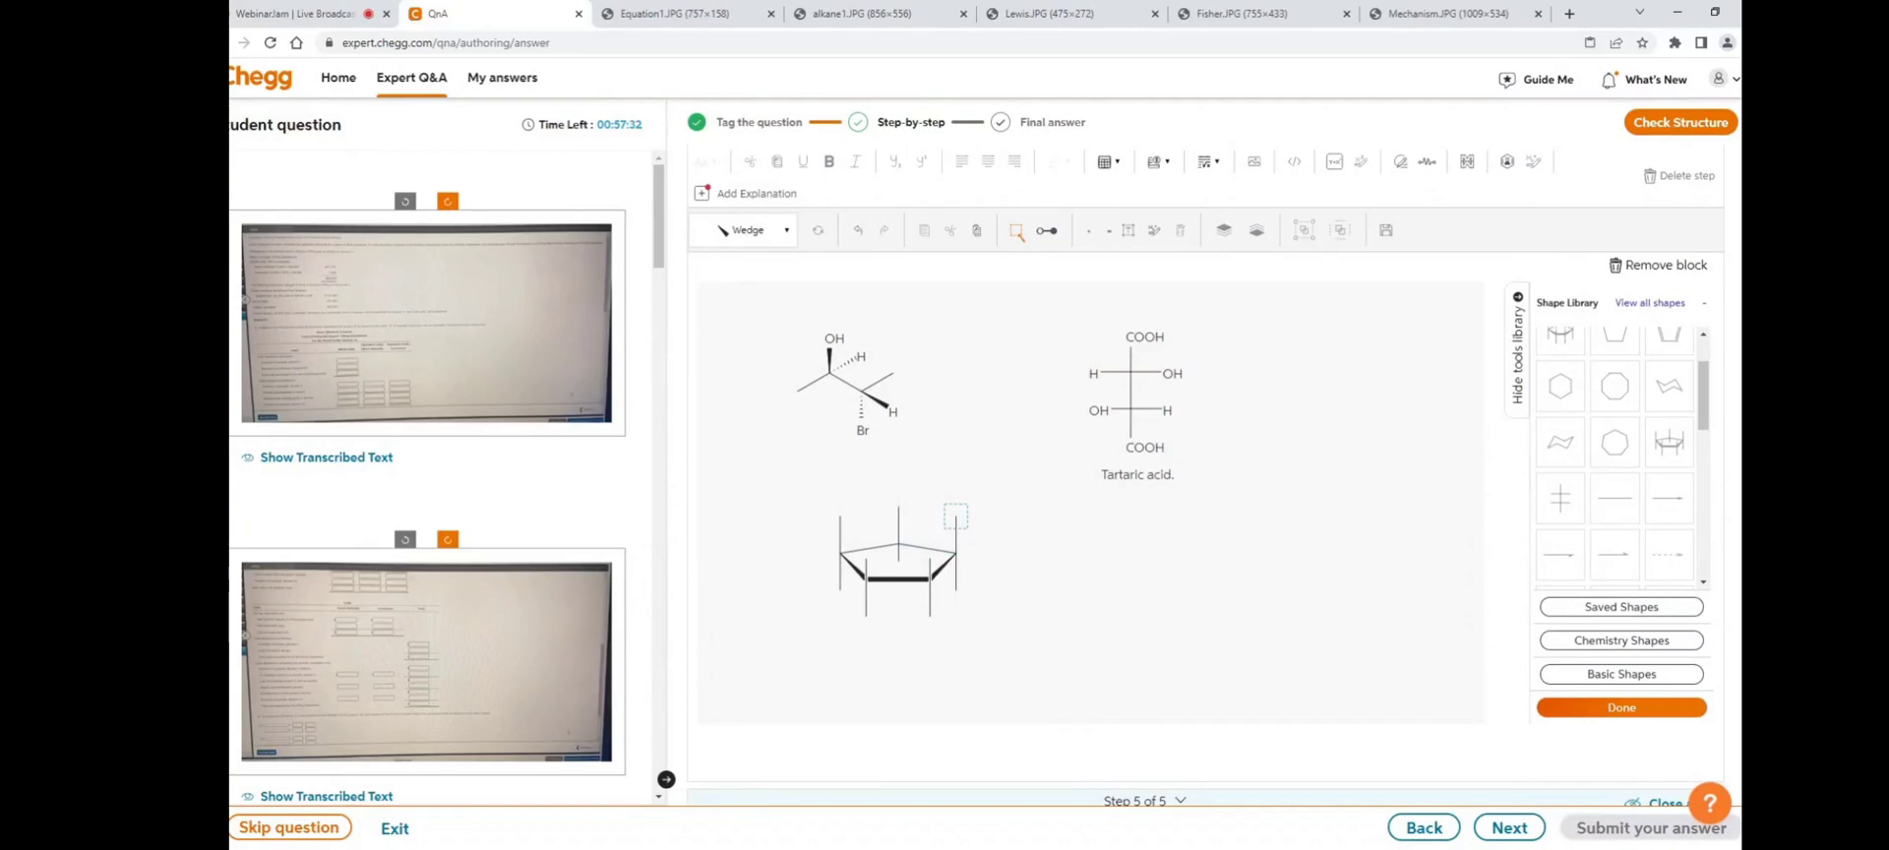
text(OH)
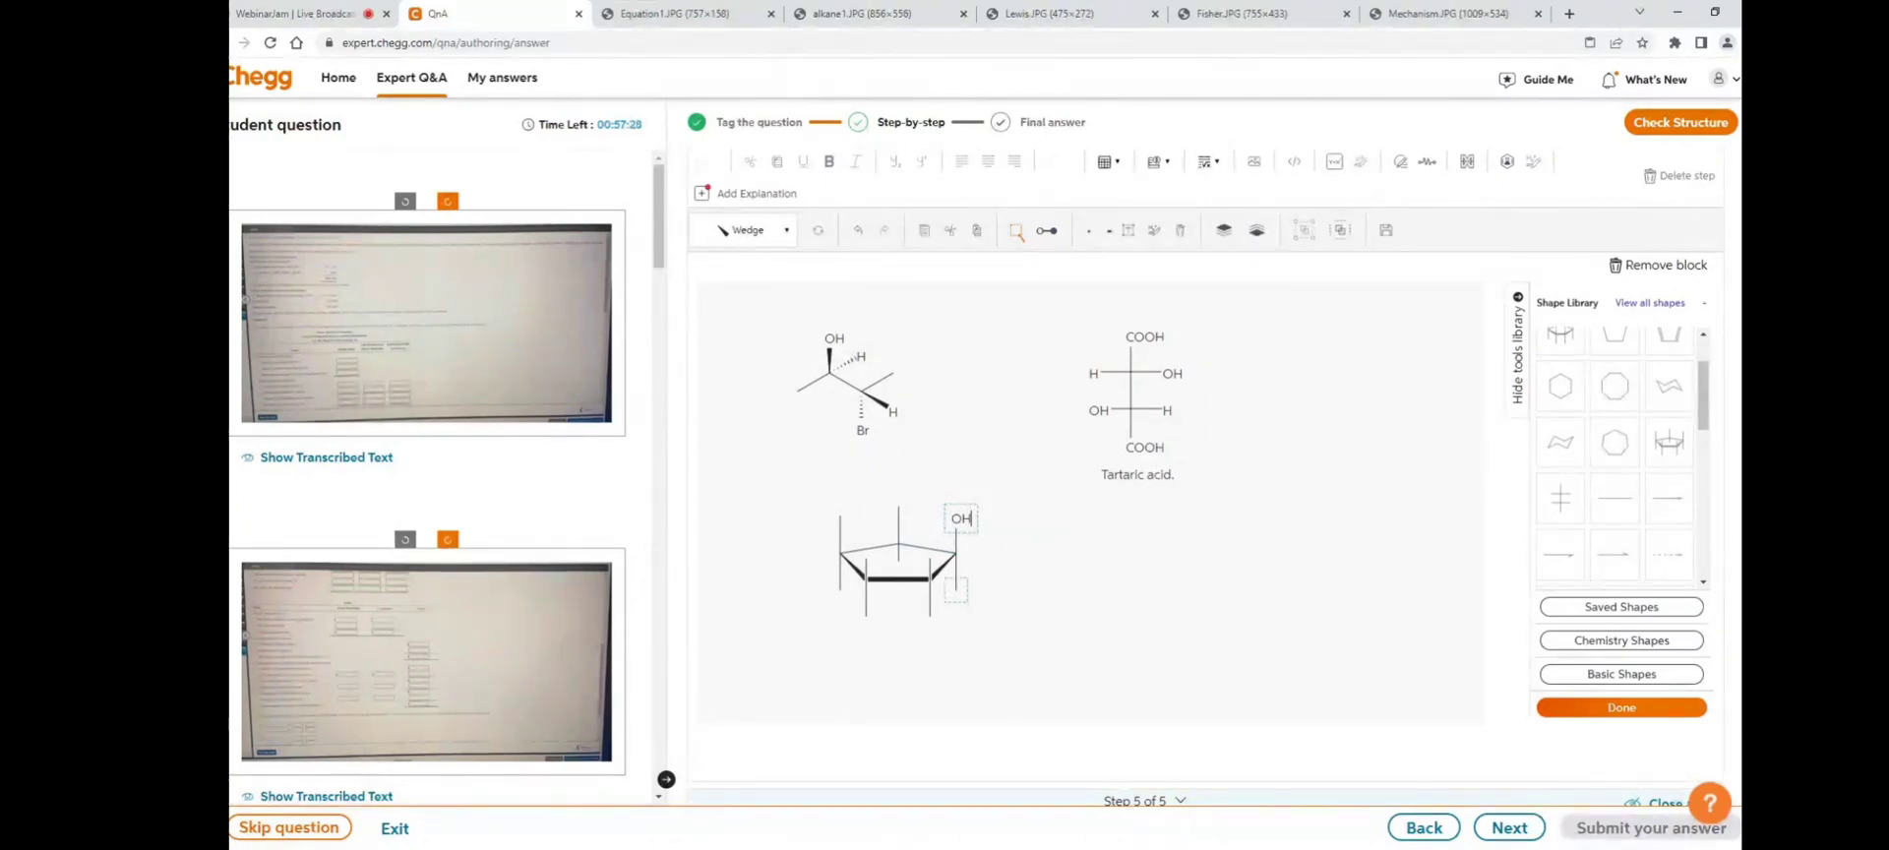
double_click(954, 589)
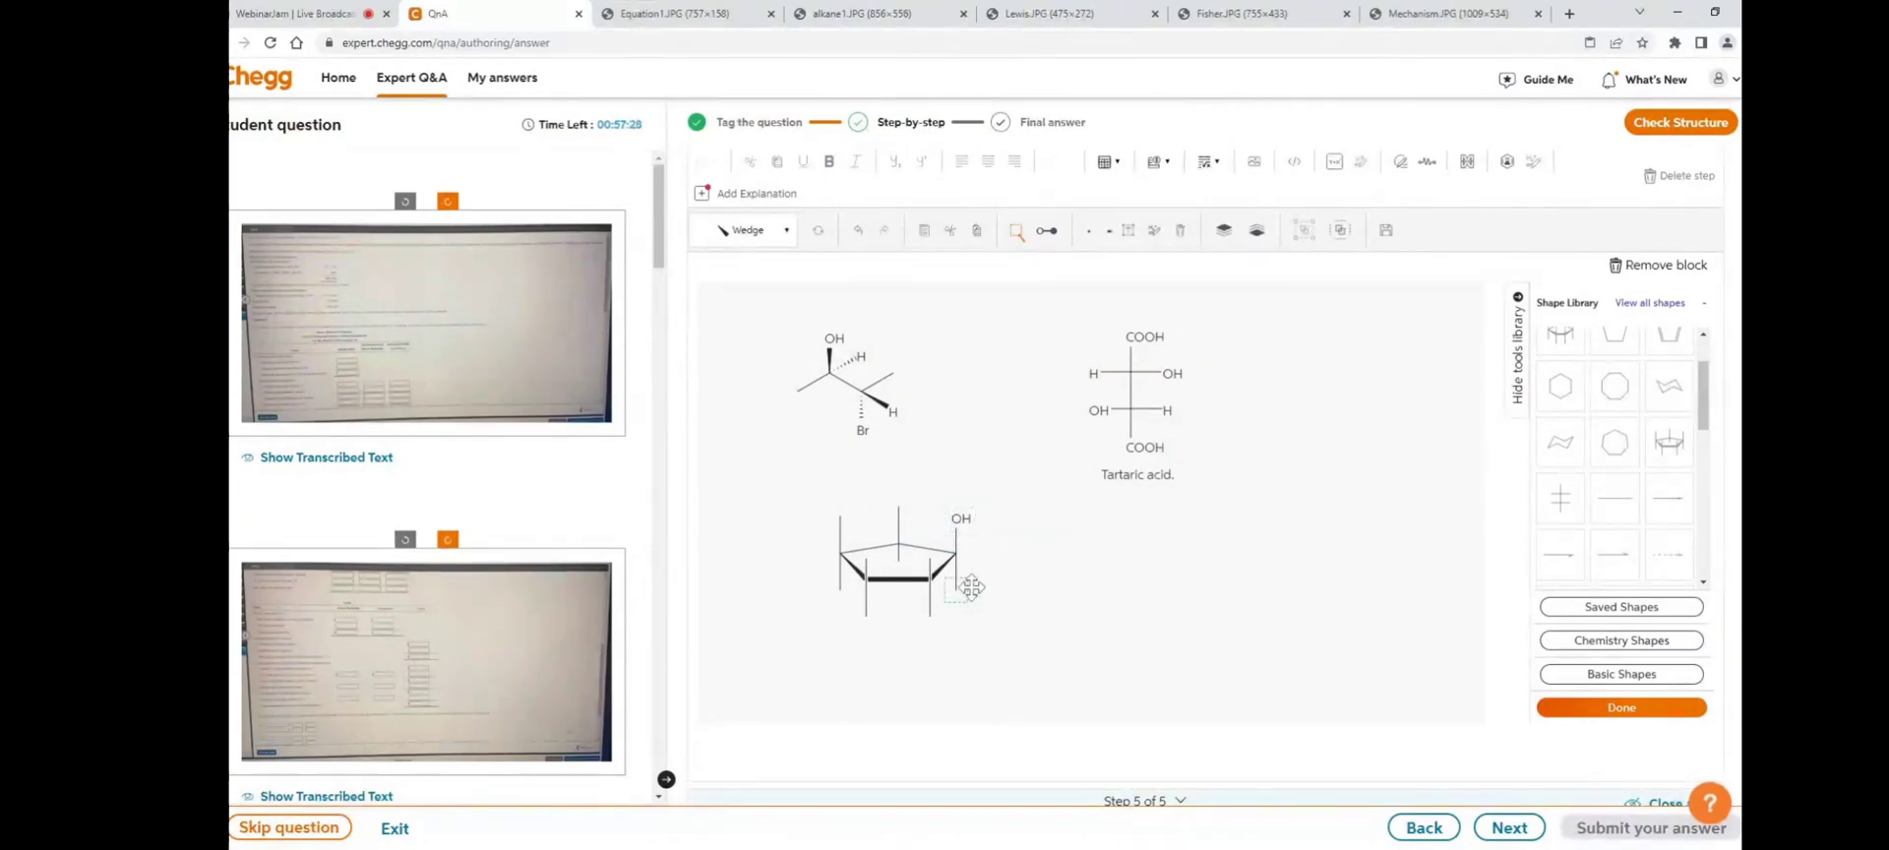
text(H)
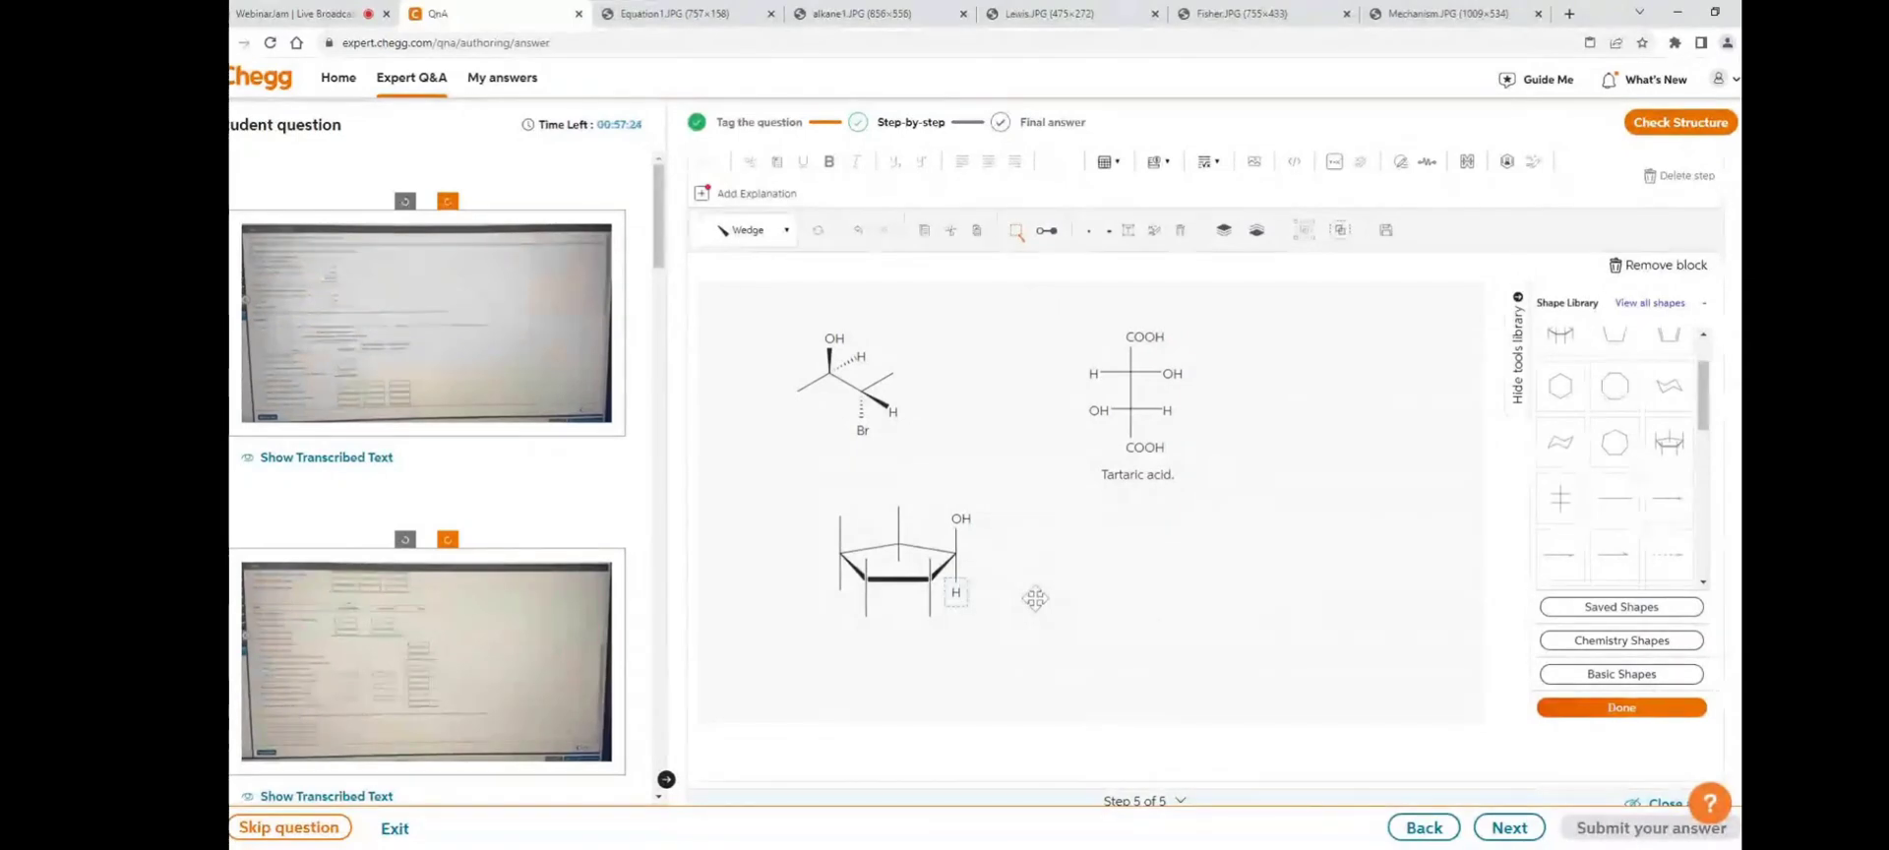
- Label the Haworth ring's leftmost carbon CH2OH on the upper bond and H on the lower bond
click(839, 515)
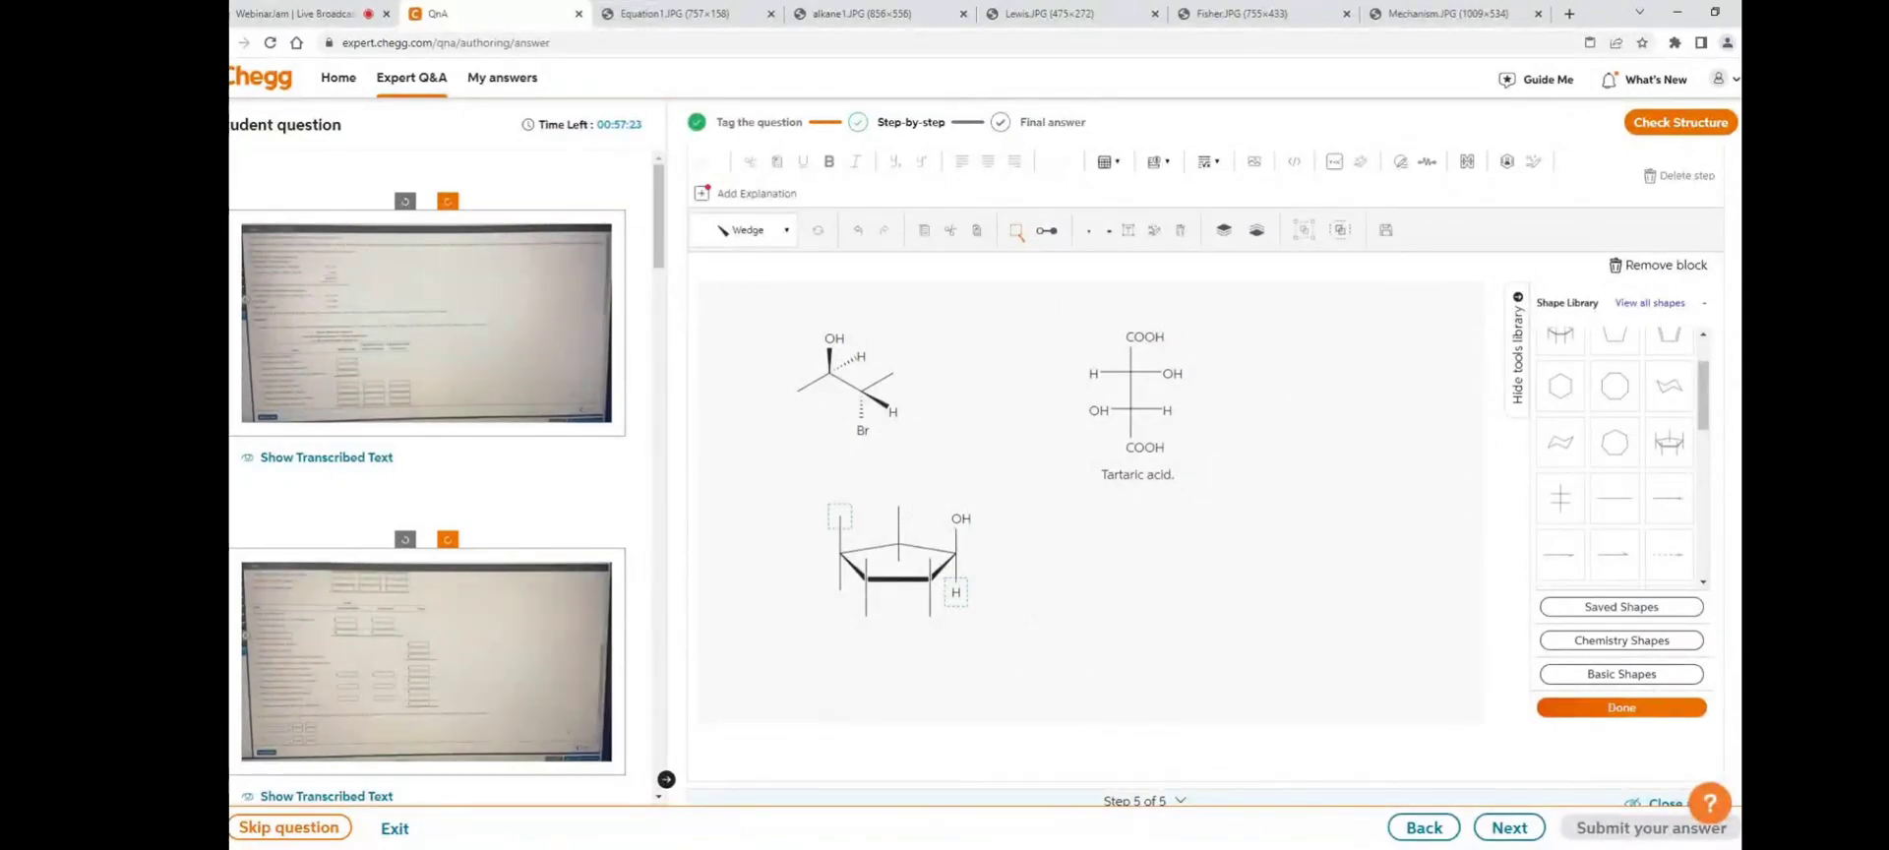
text(CH2OH)
click(841, 591)
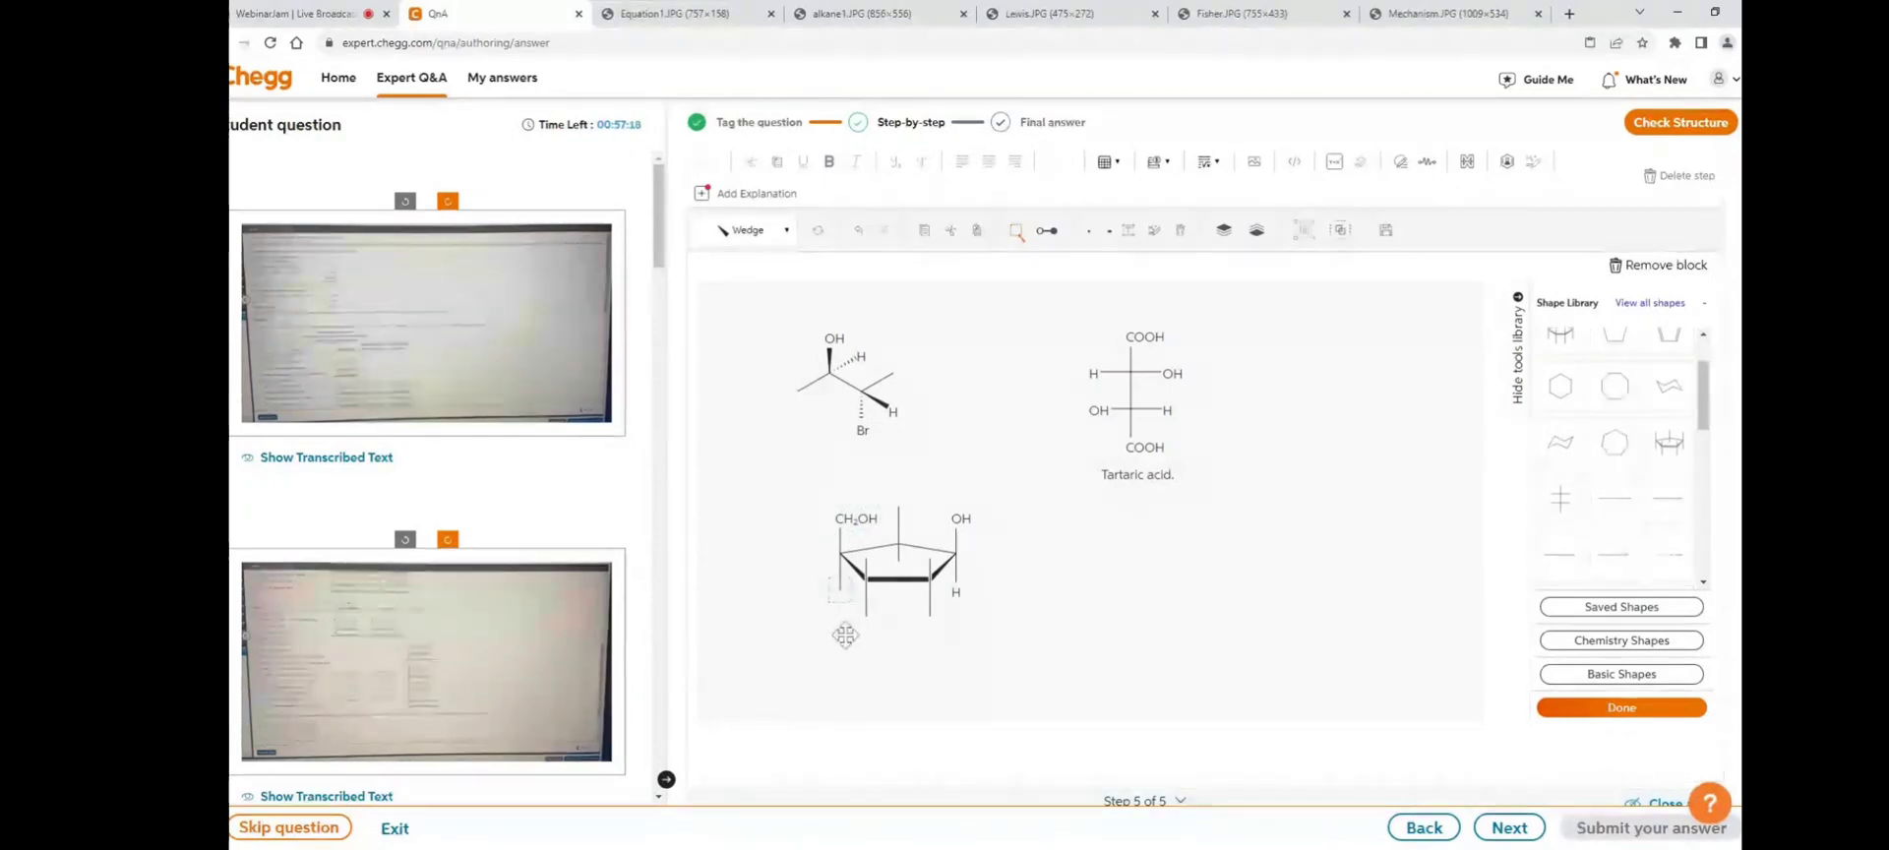
text(H)
- Label both front carbons of the Haworth ring OH on their lower bonds and H on their upper bonds
click(865, 618)
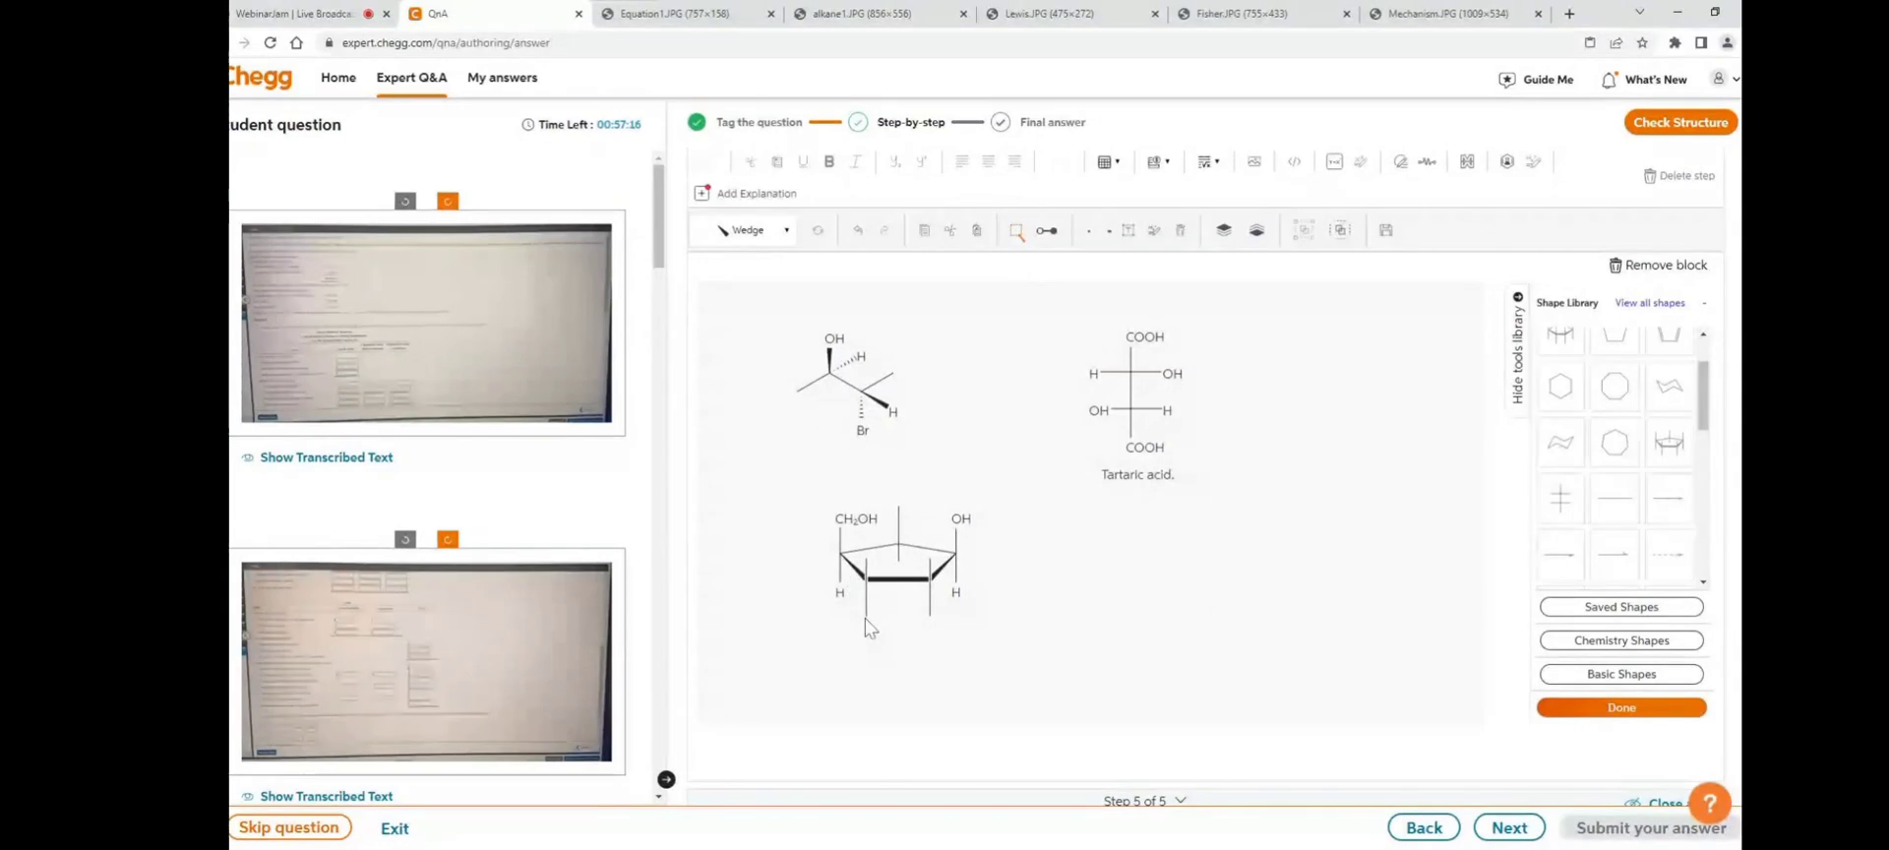
text(OH)
click(867, 559)
text(H)
click(923, 615)
text(OH)
click(930, 560)
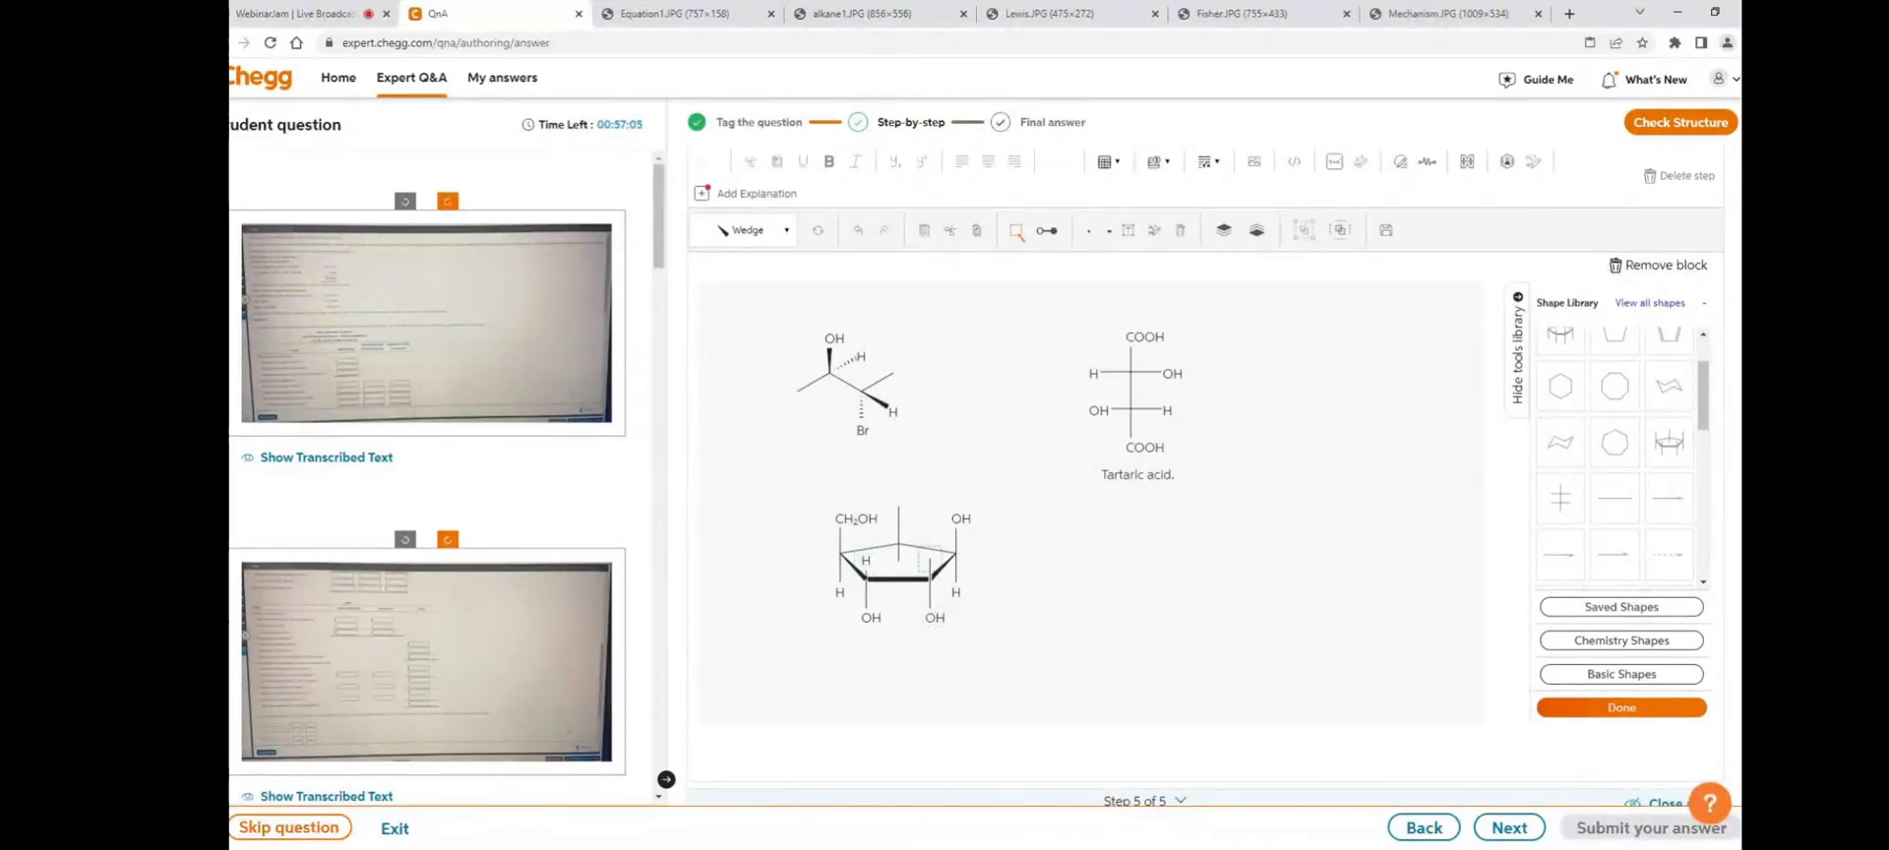
text(H)
- Delete the upward bond at the Haworth ring's back vertex and label the remaining downward bond H
click(900, 534)
key(Escape)
click(901, 525)
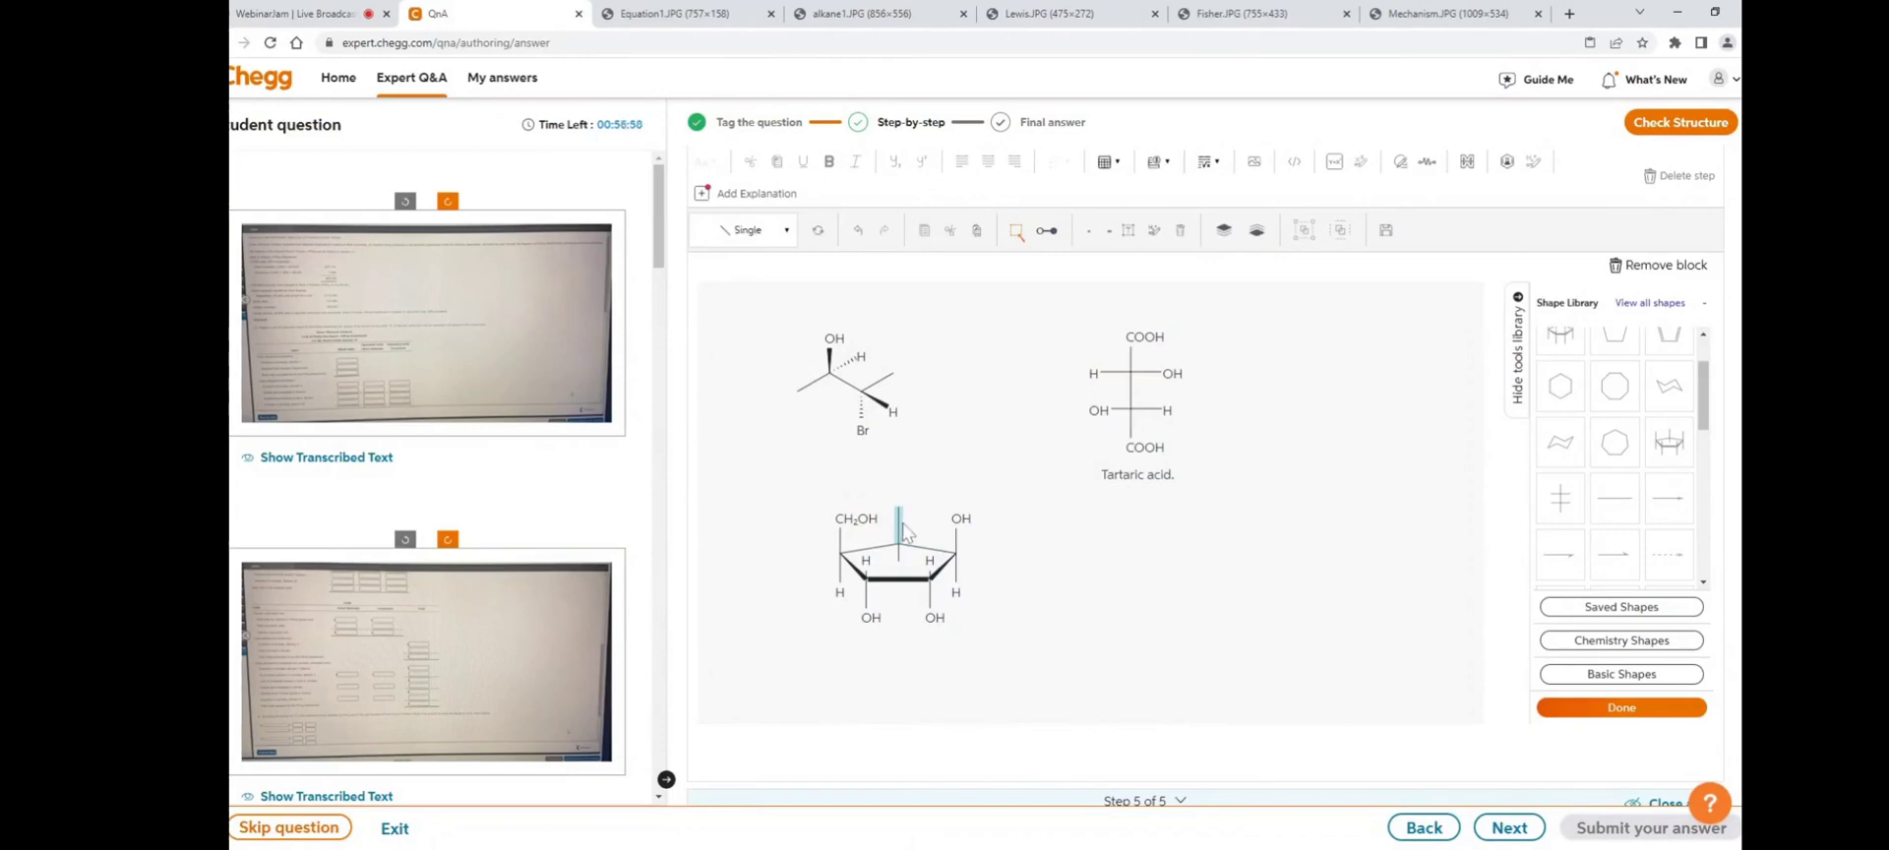
click(1181, 232)
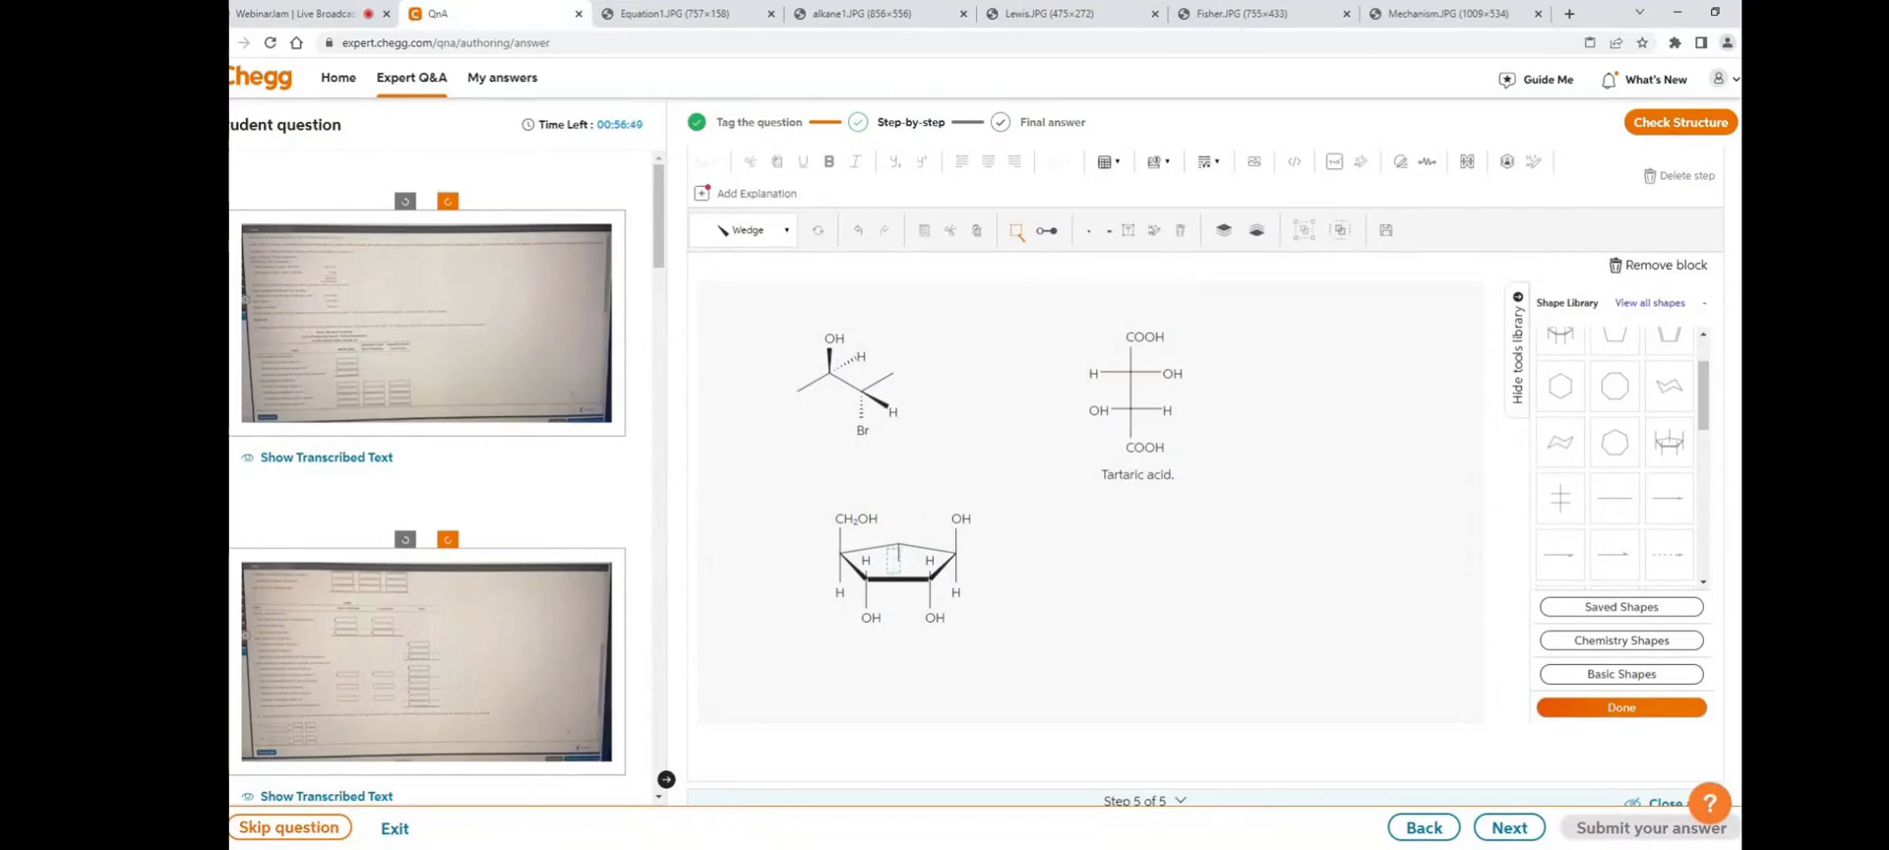
text(H)
- Place the six-membered chair template below the tartaric acid Fischer projection
click(1134, 557)
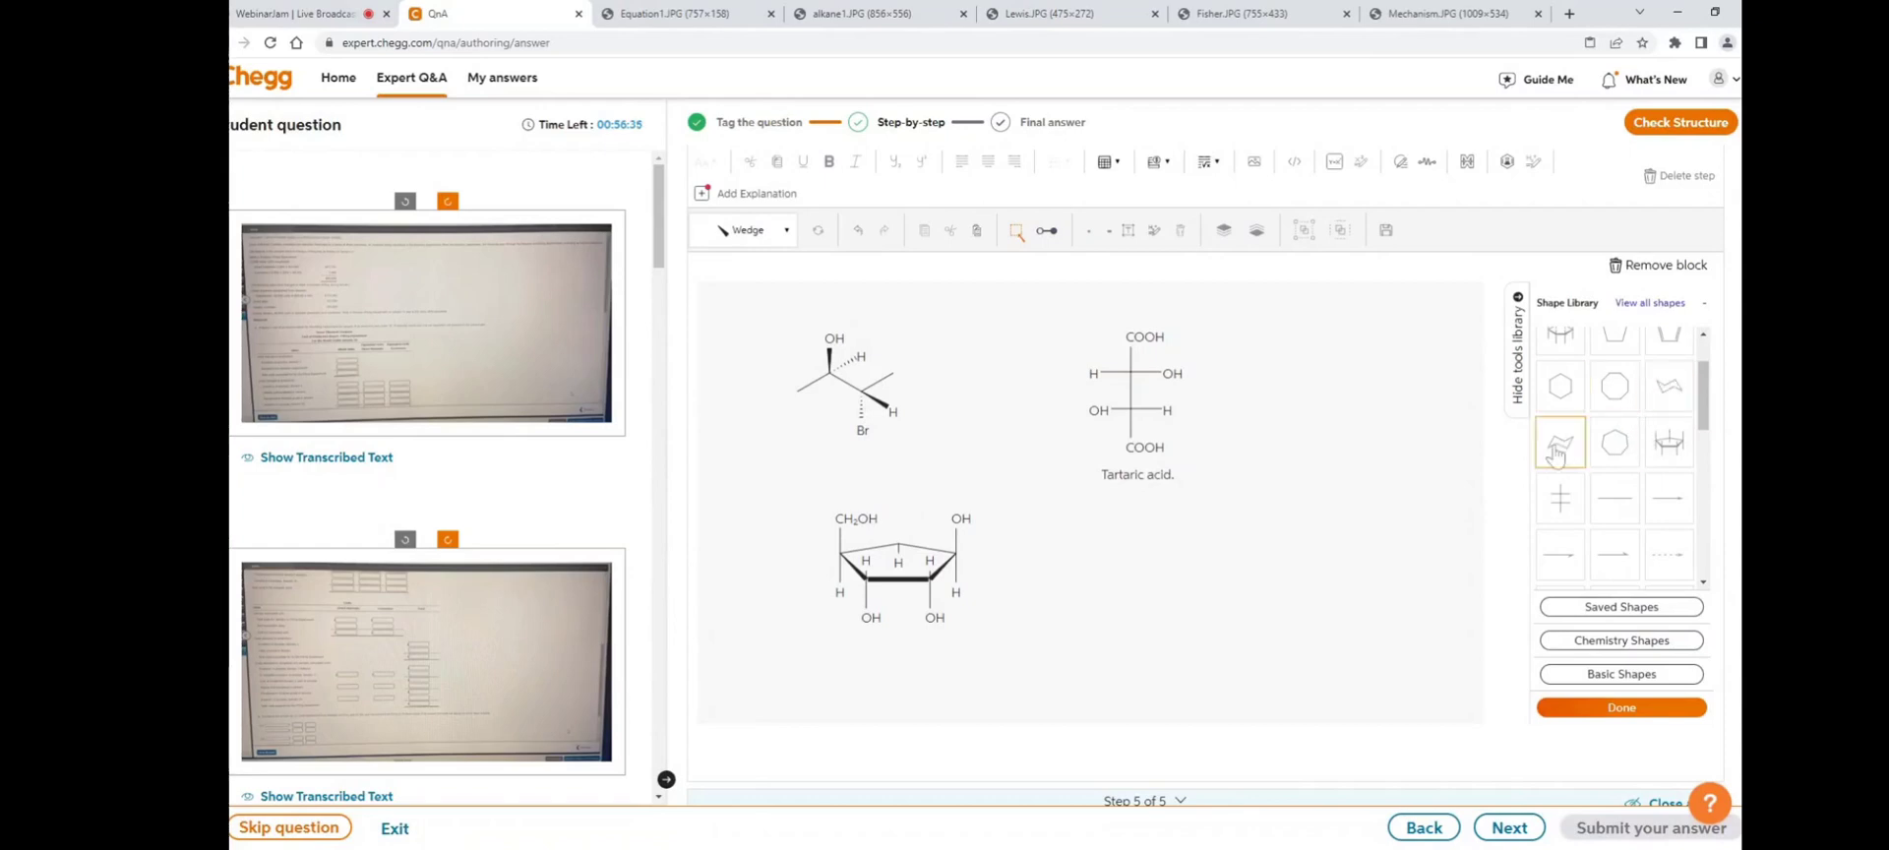
drag(1561, 441, 1206, 576)
click(1304, 613)
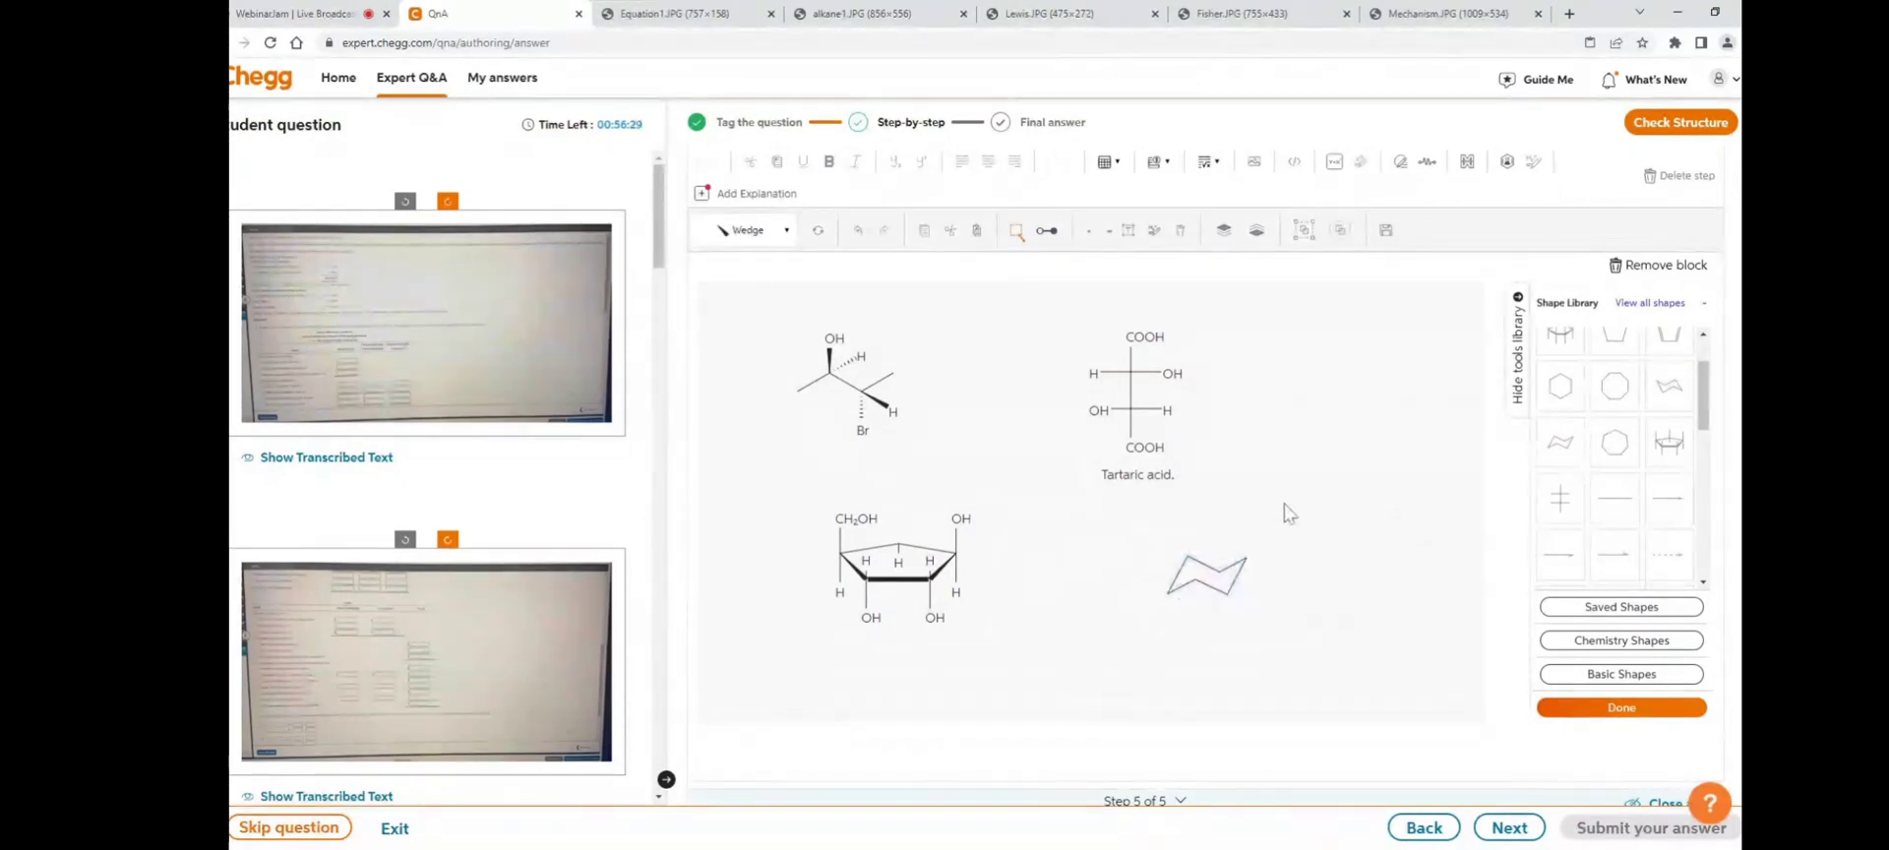
- Draw a wedge bond straight up from the chair's rightmost vertex
scroll(1270, 516, down, 1)
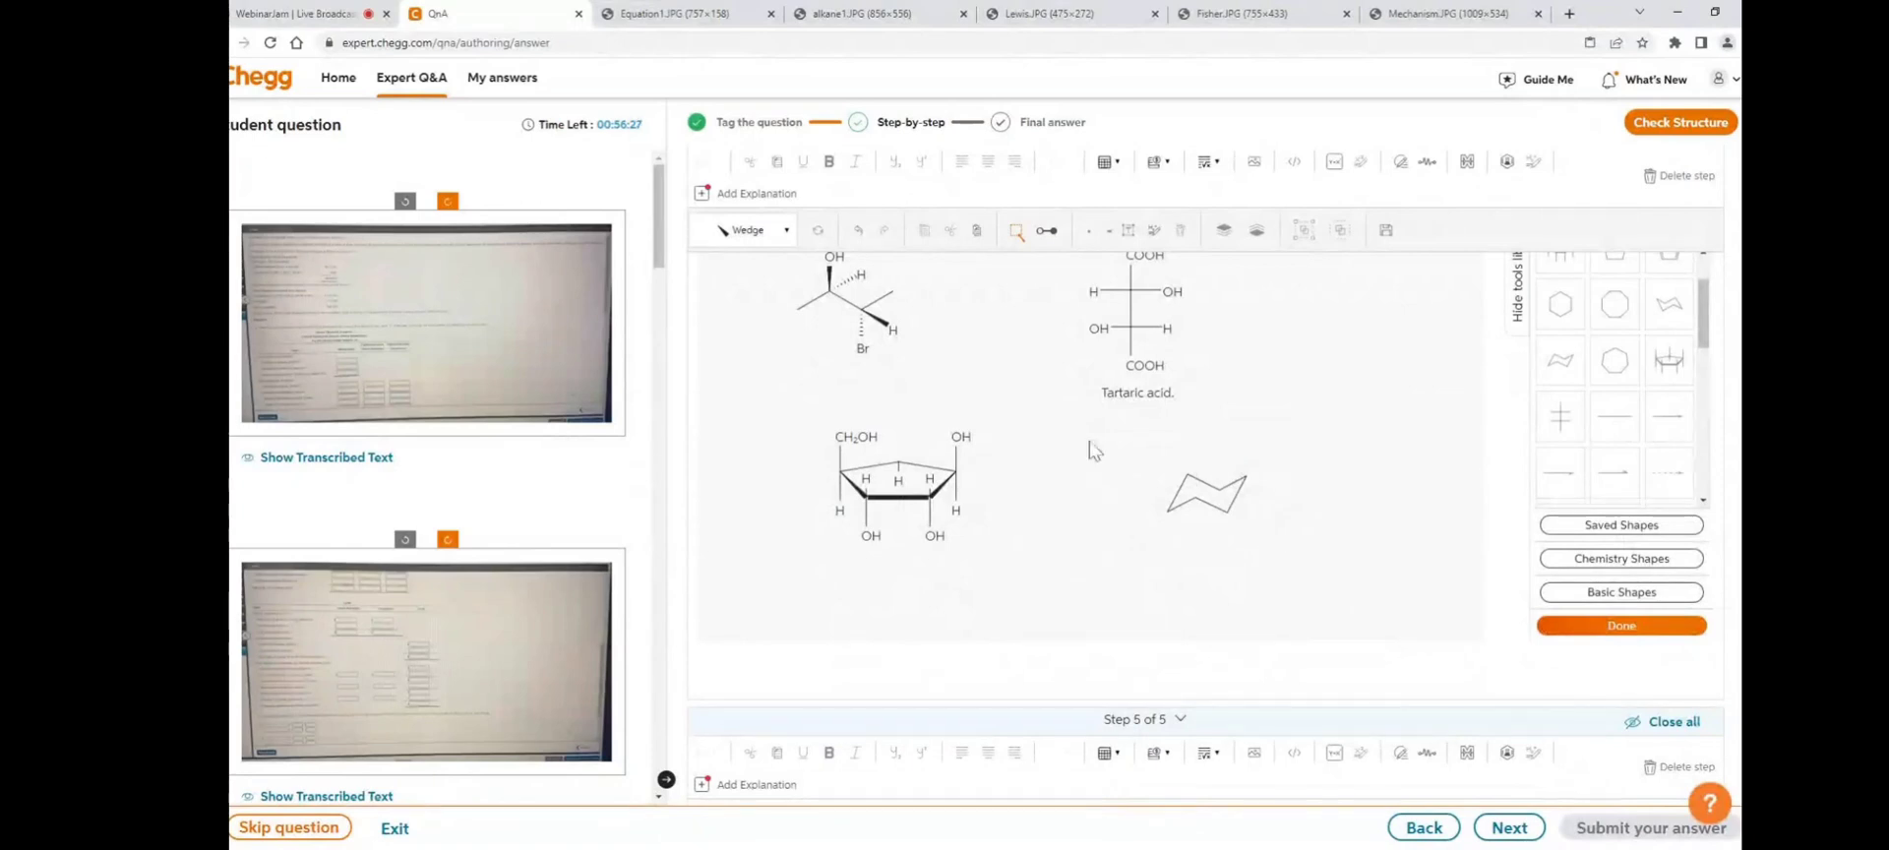
click(1046, 232)
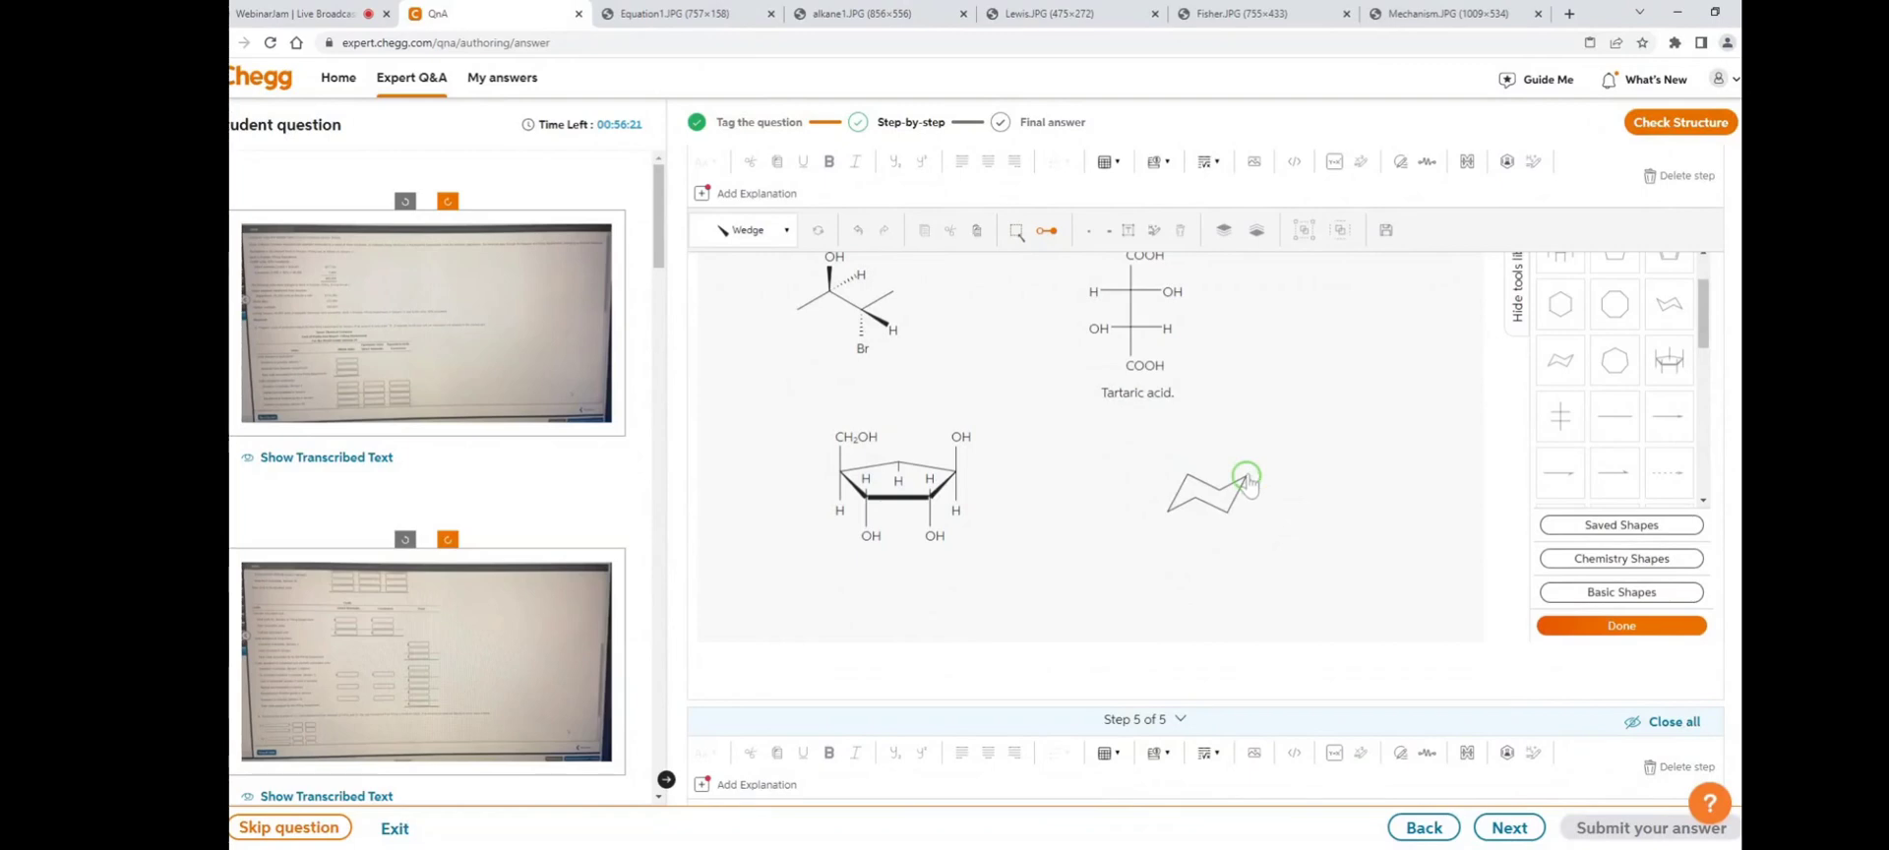
drag(1247, 480, 1249, 451)
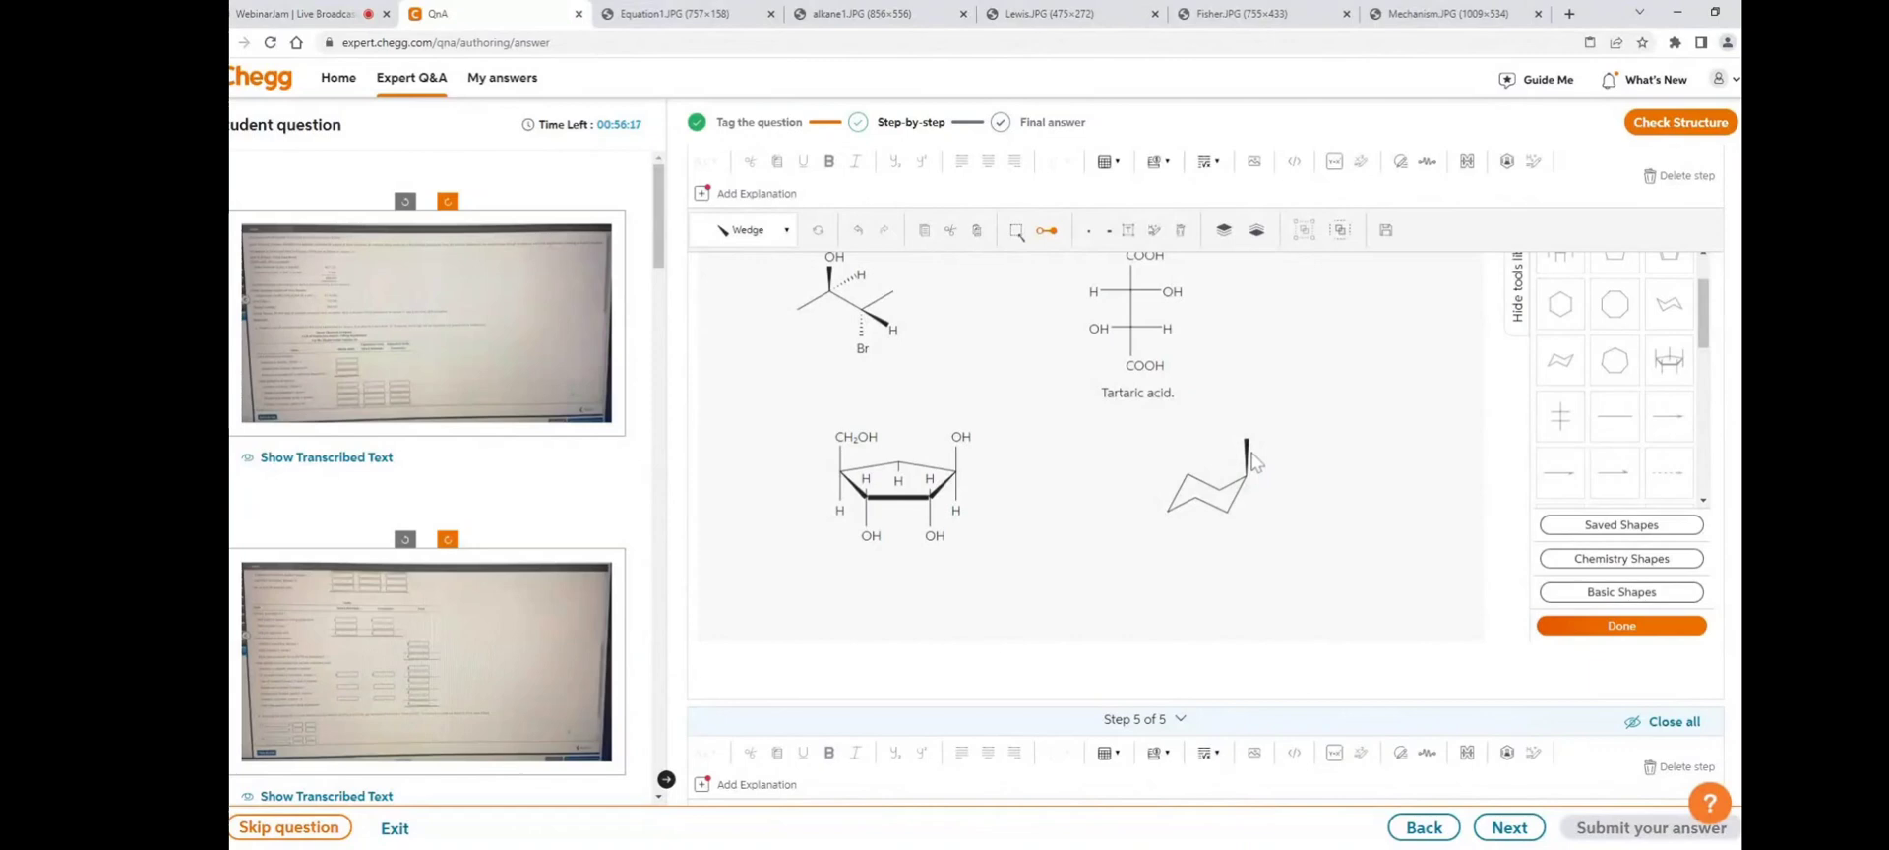
- Change the chair's upward wedge bond to Single, and add single bonds outward from the left vertex and downward from the lower-right vertex
click(758, 232)
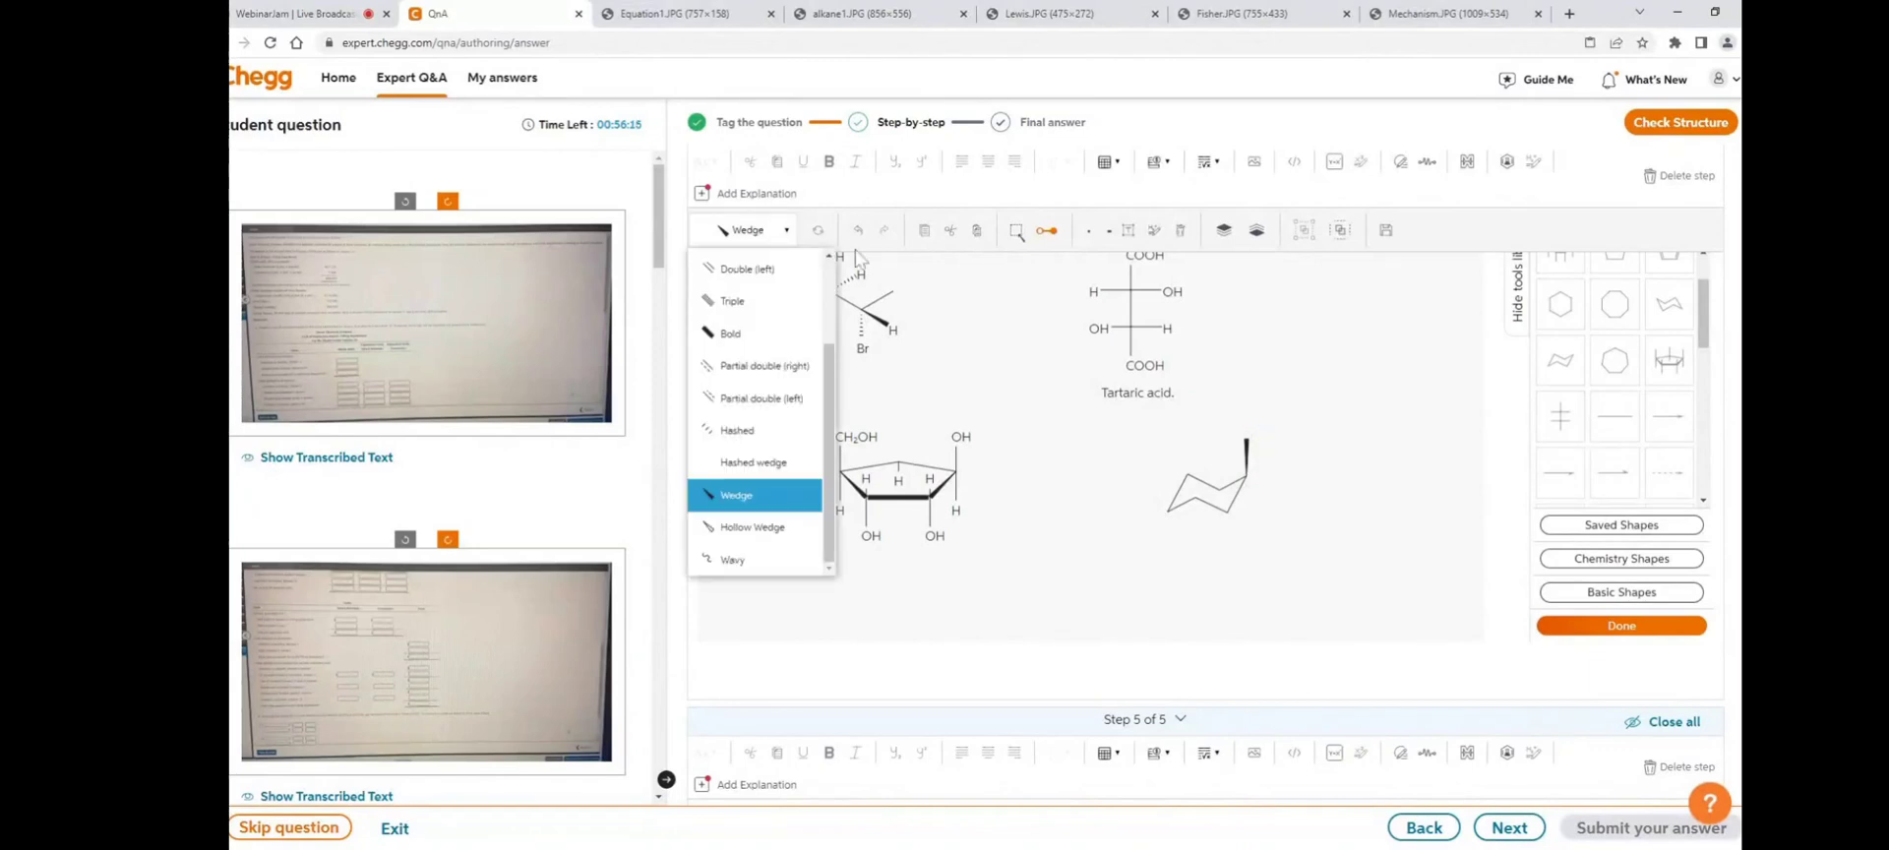
click(1017, 232)
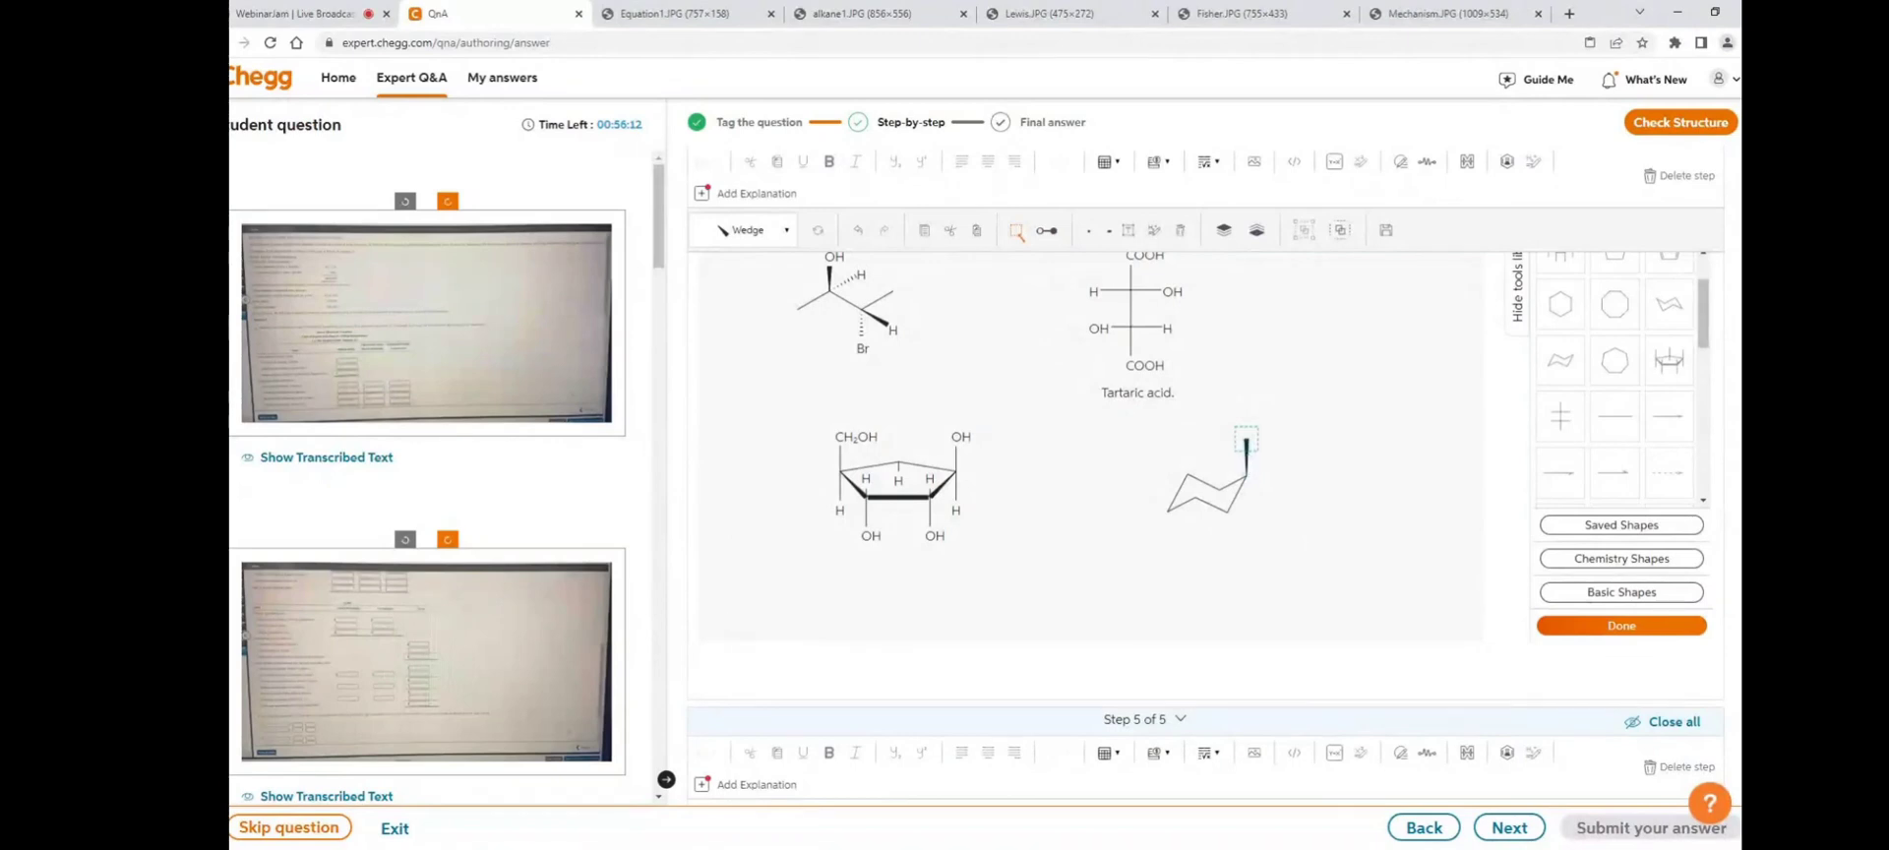
click(753, 230)
scroll(750, 325, up, 3)
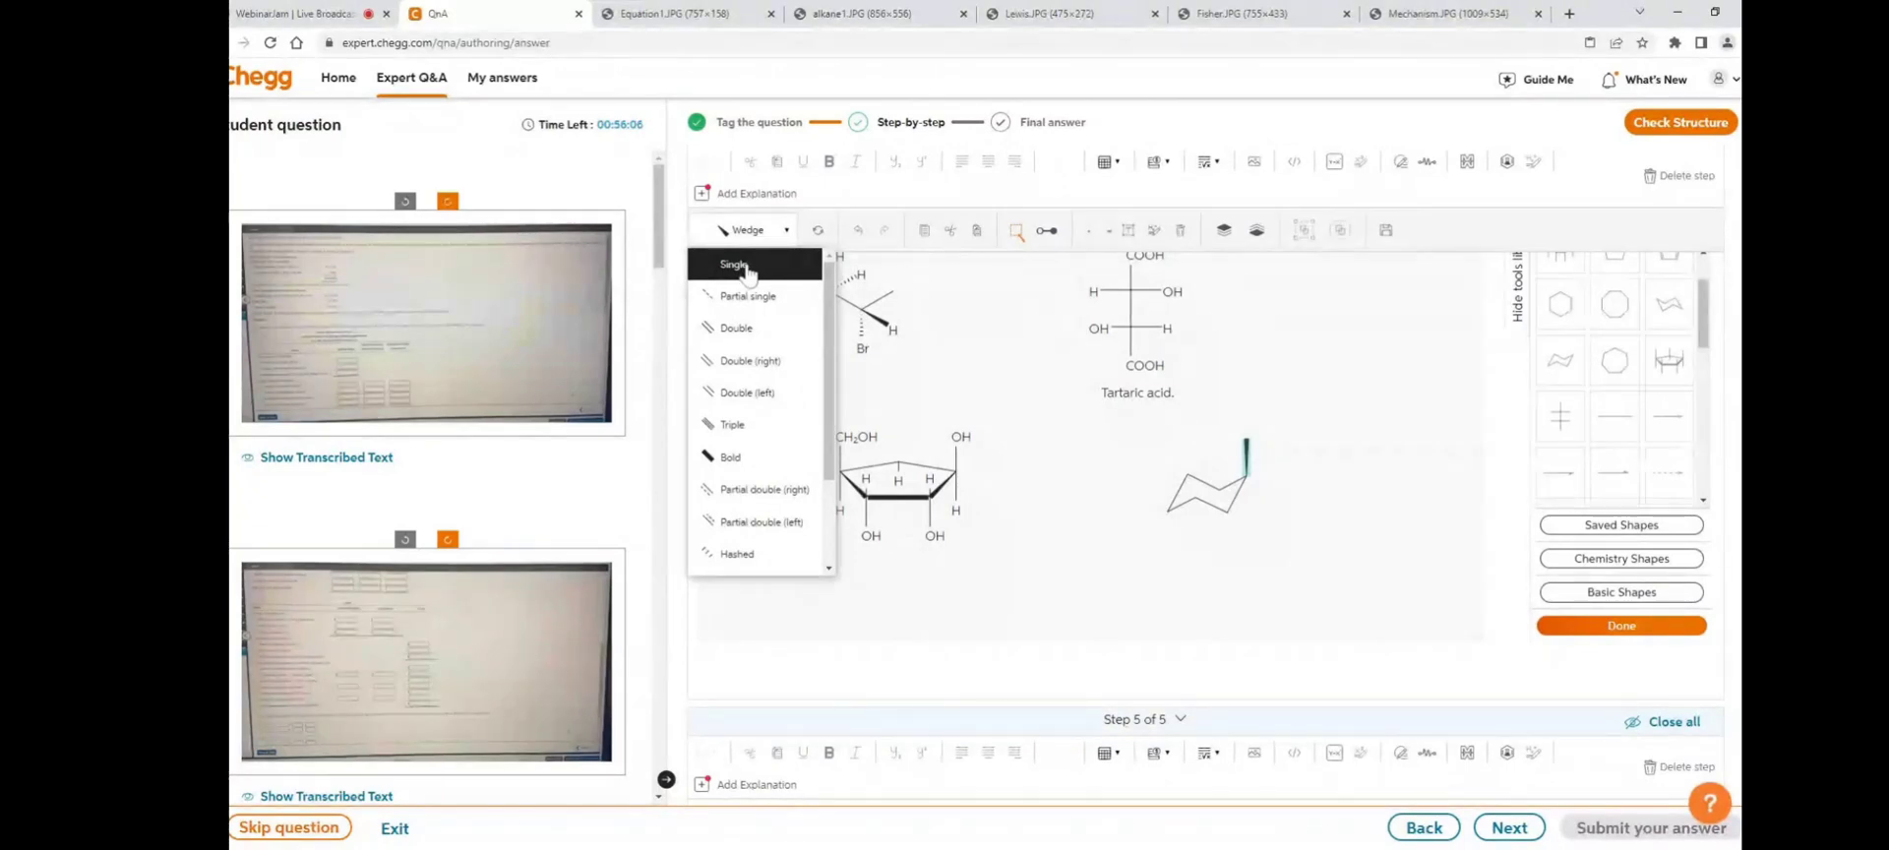
click(748, 269)
click(1302, 481)
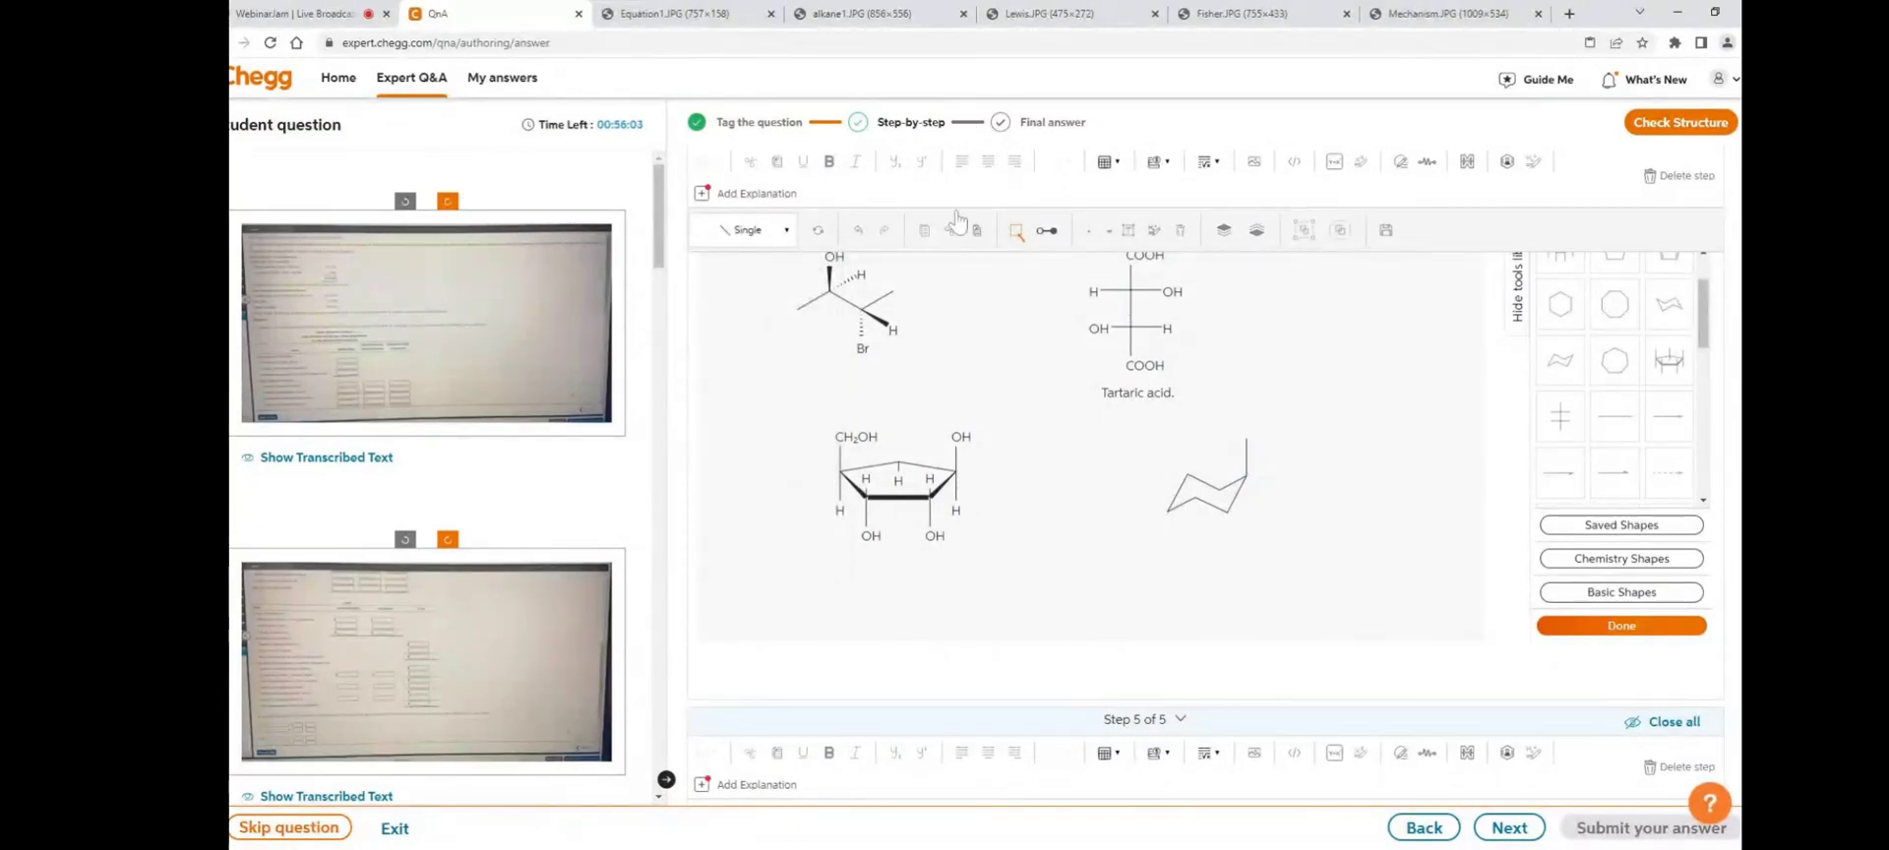
click(1046, 231)
drag(1126, 485, 1228, 549)
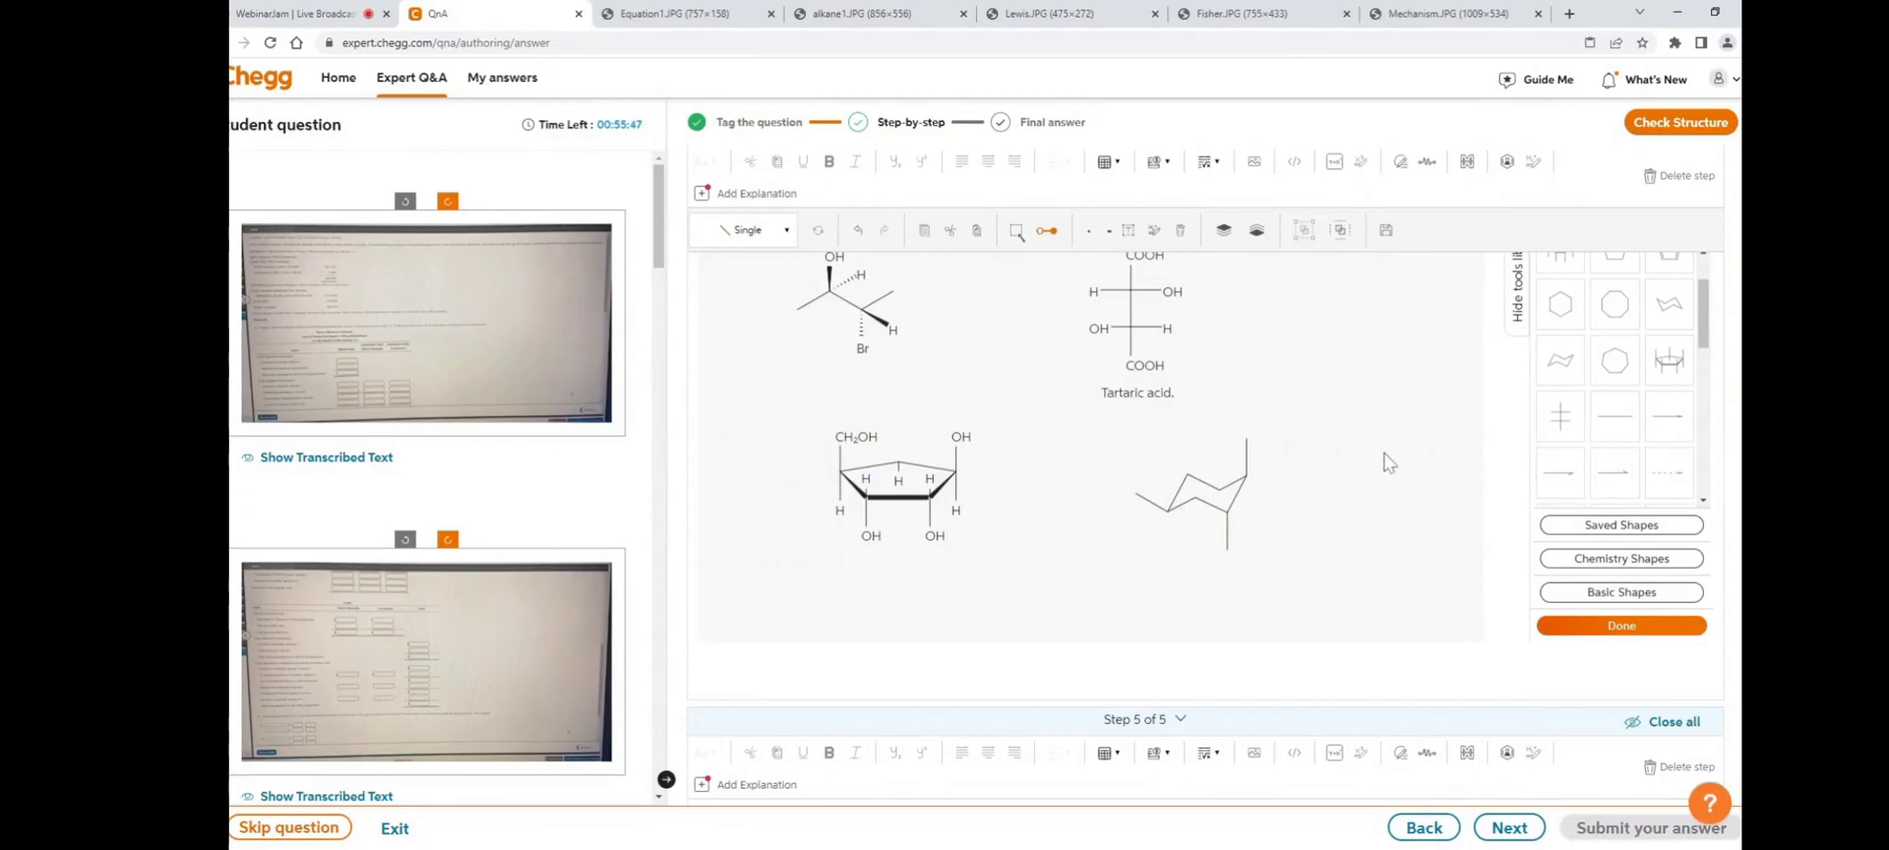
- Insert a chemistry drawing block in the propene hydrobromination step and draw a three-carbon zigzag with single bonds
scroll(958, 493, down, 3)
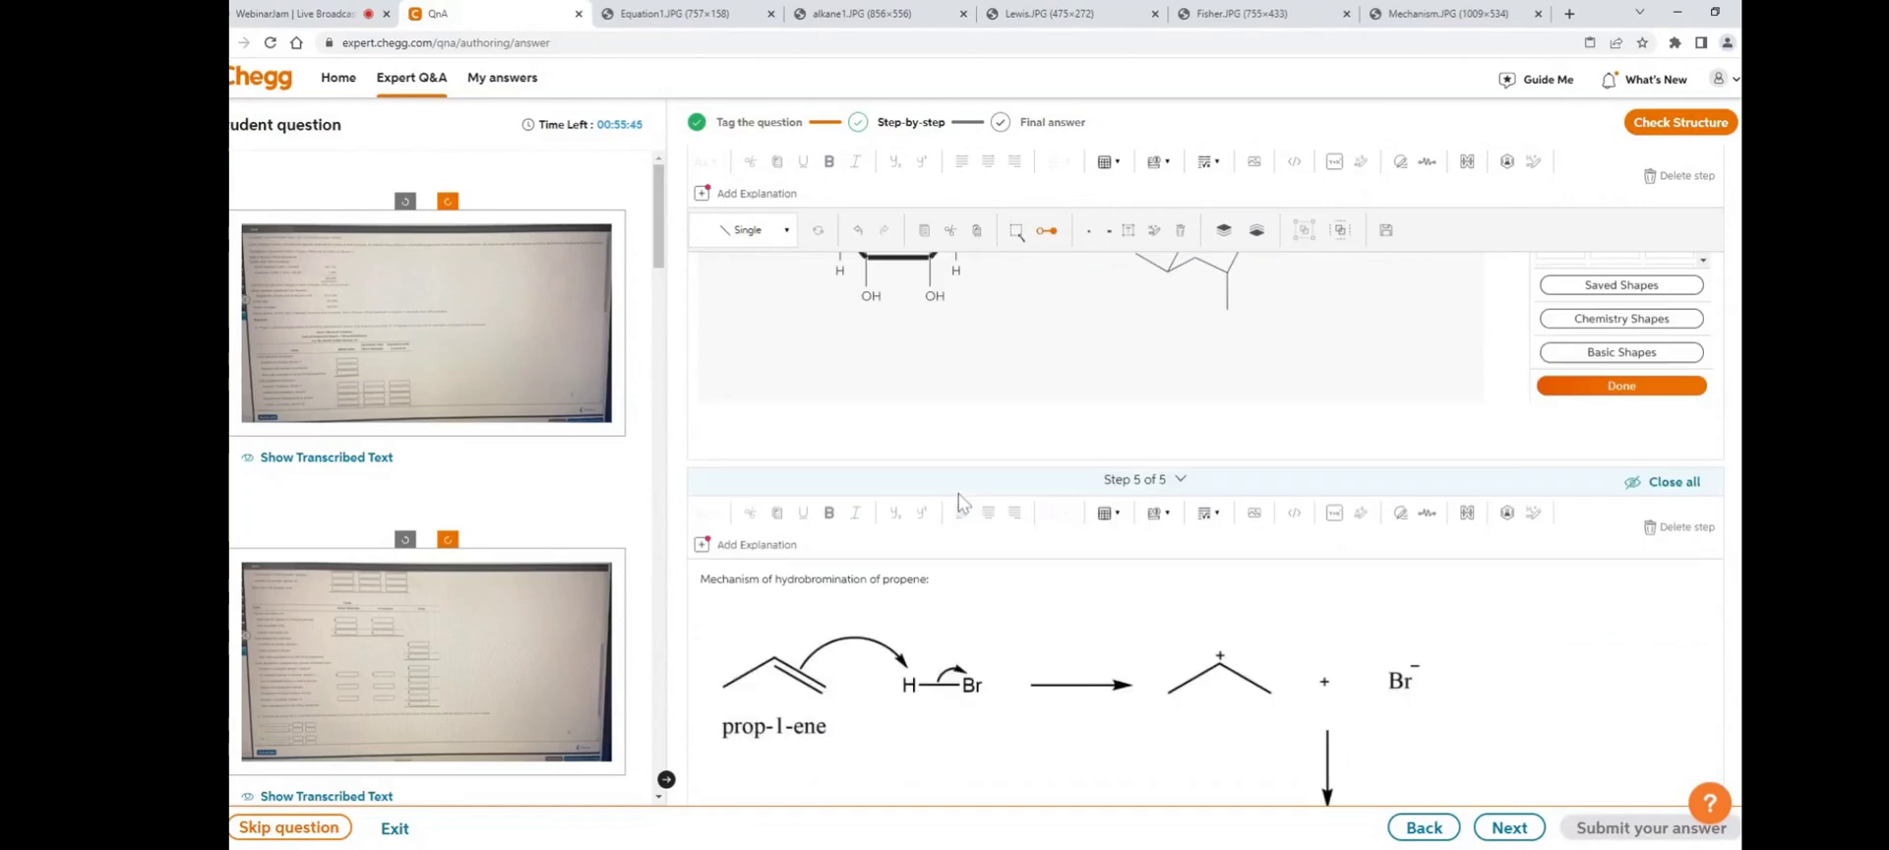
scroll(959, 493, down, 2)
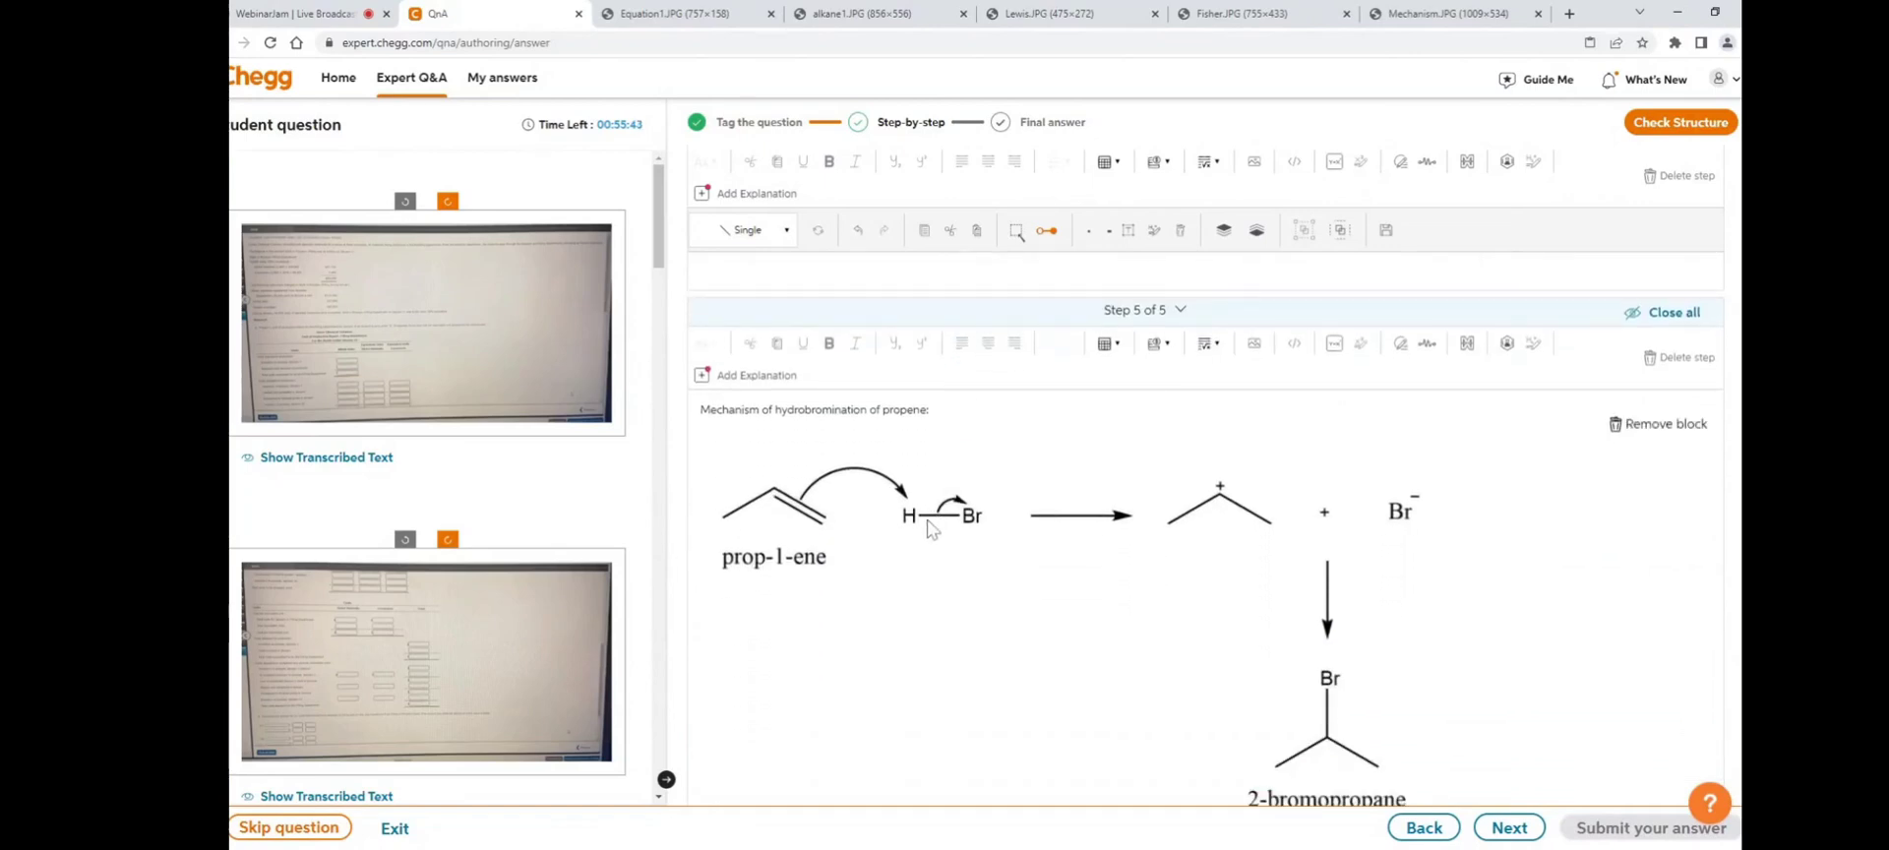
scroll(890, 507, down, 2)
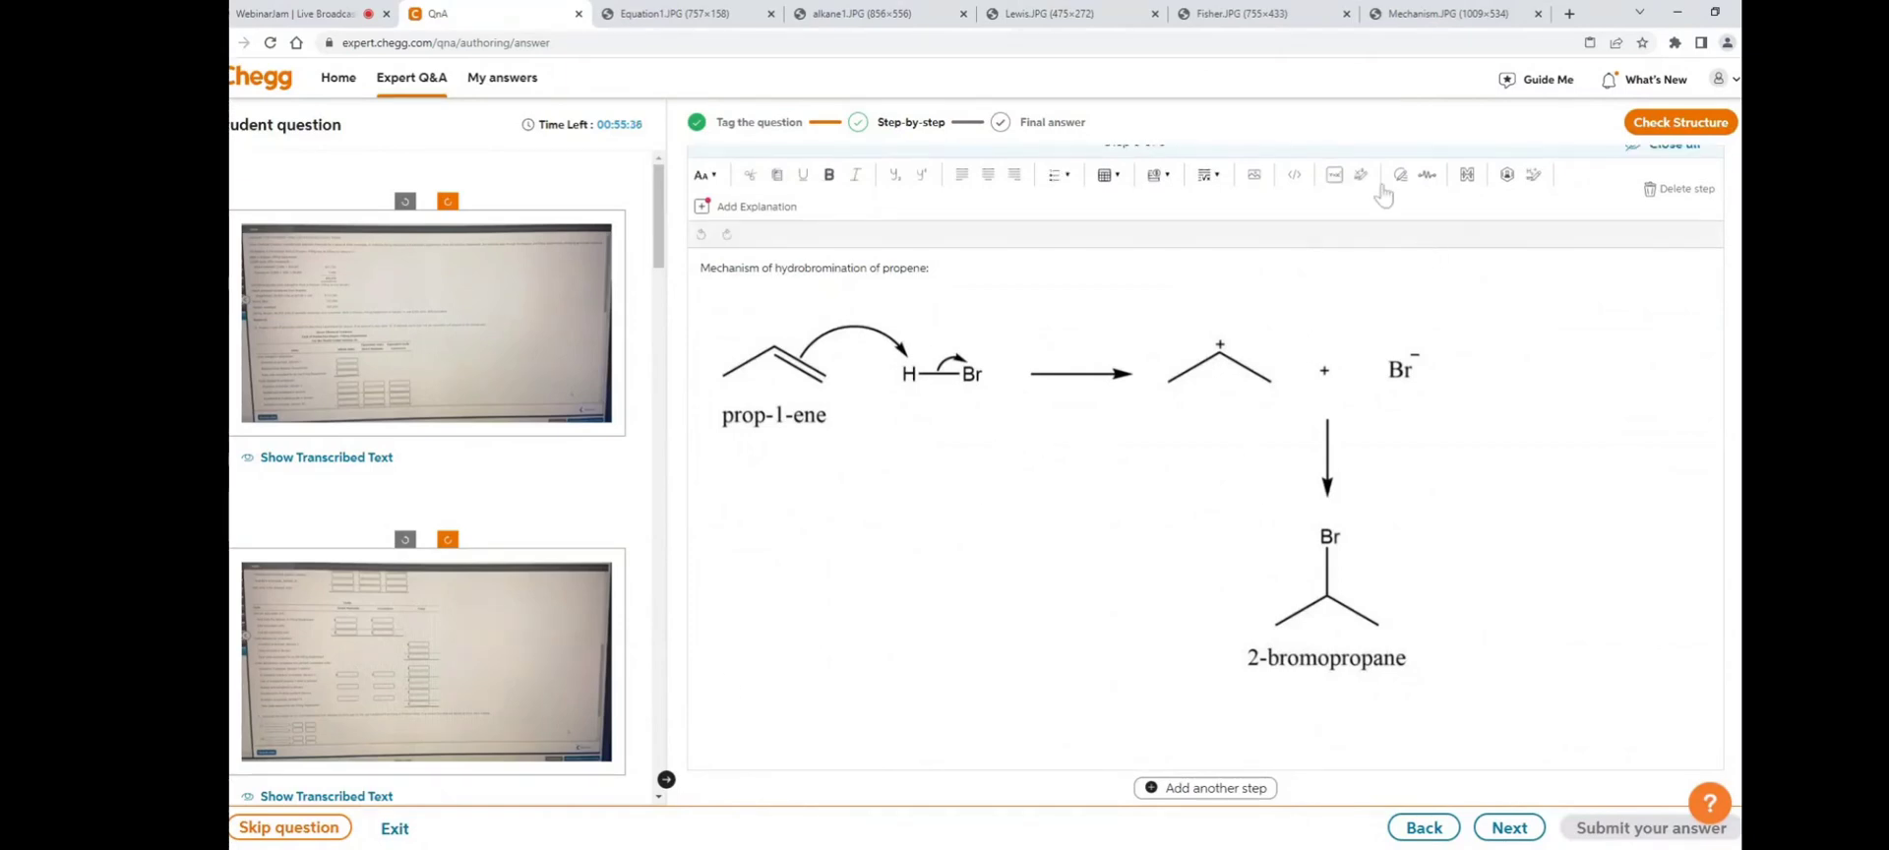
click(1507, 175)
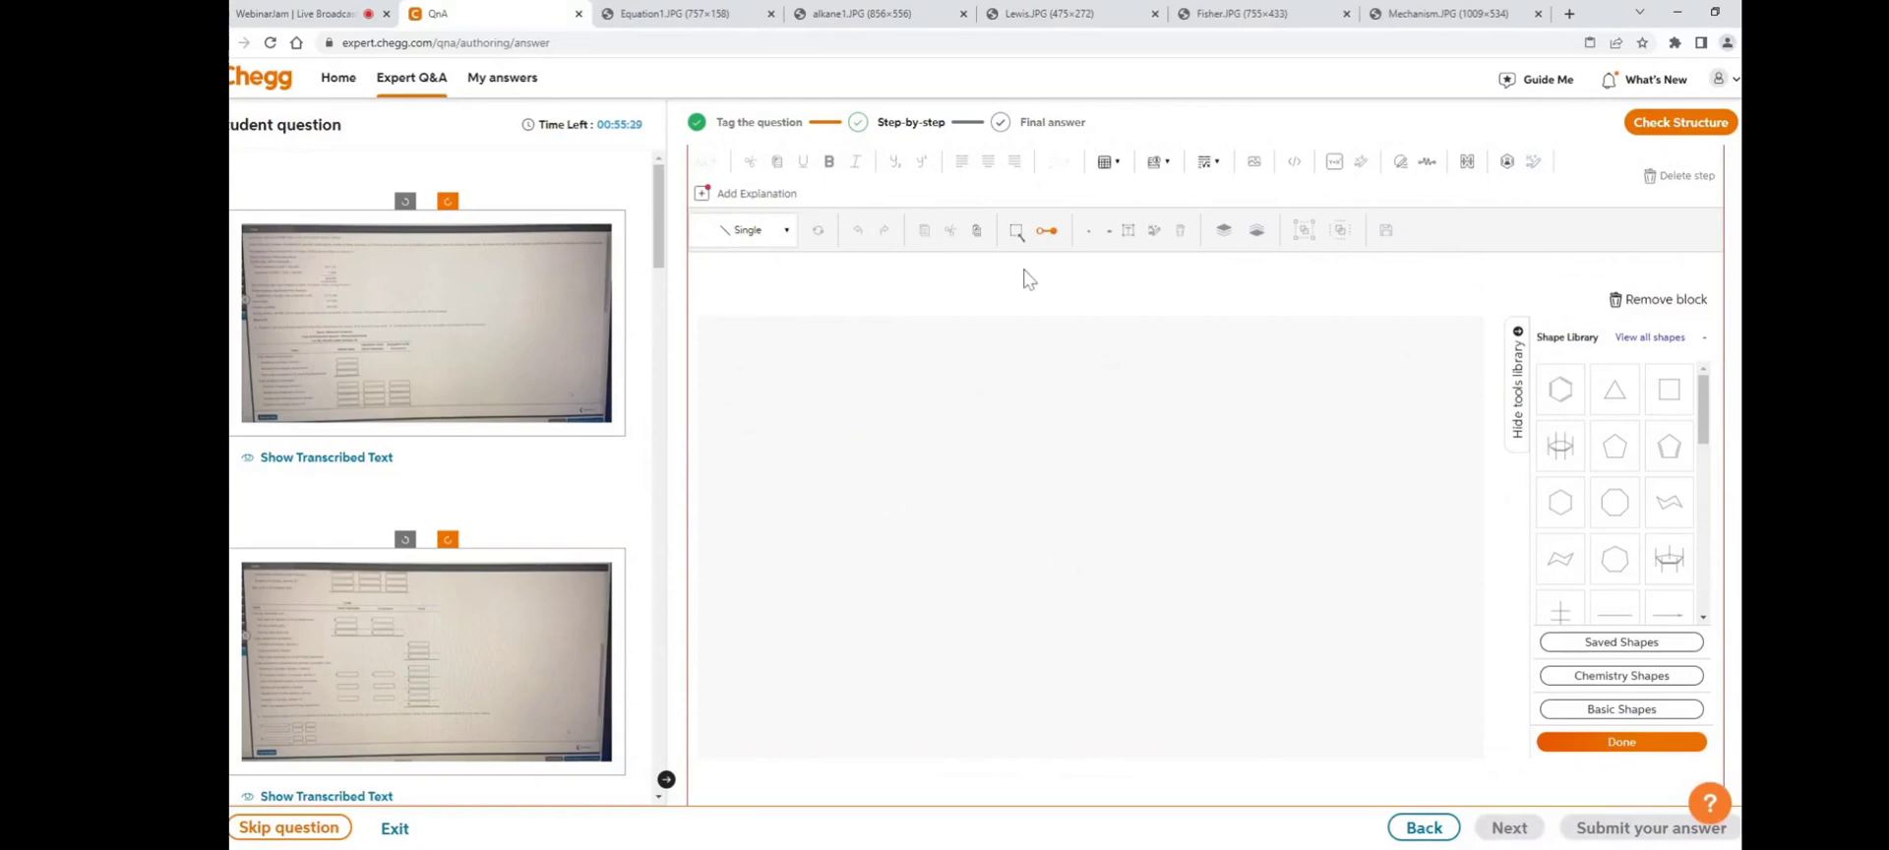
click(1049, 234)
mouse_move(766, 405)
mouse_down()
mouse_move(794, 385)
mouse_move(836, 423)
mouse_up()
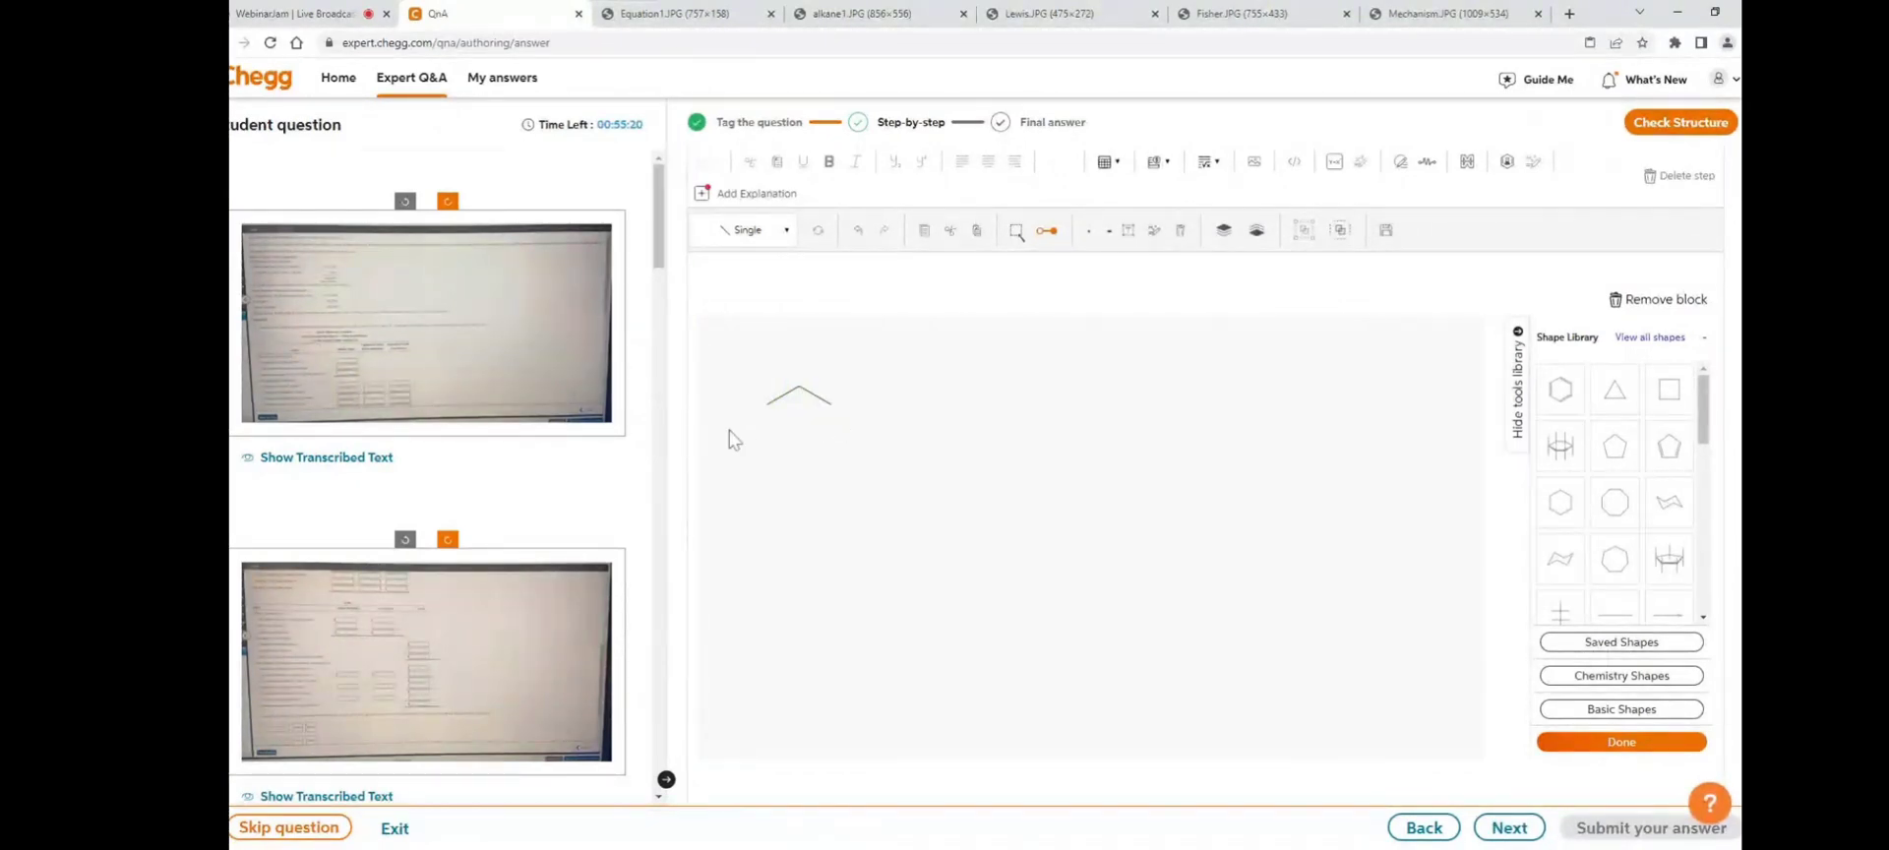
- Change the right-hand bond of the three-carbon zigzag to Double (right), so the second line sits as in the propene reference
click(1017, 230)
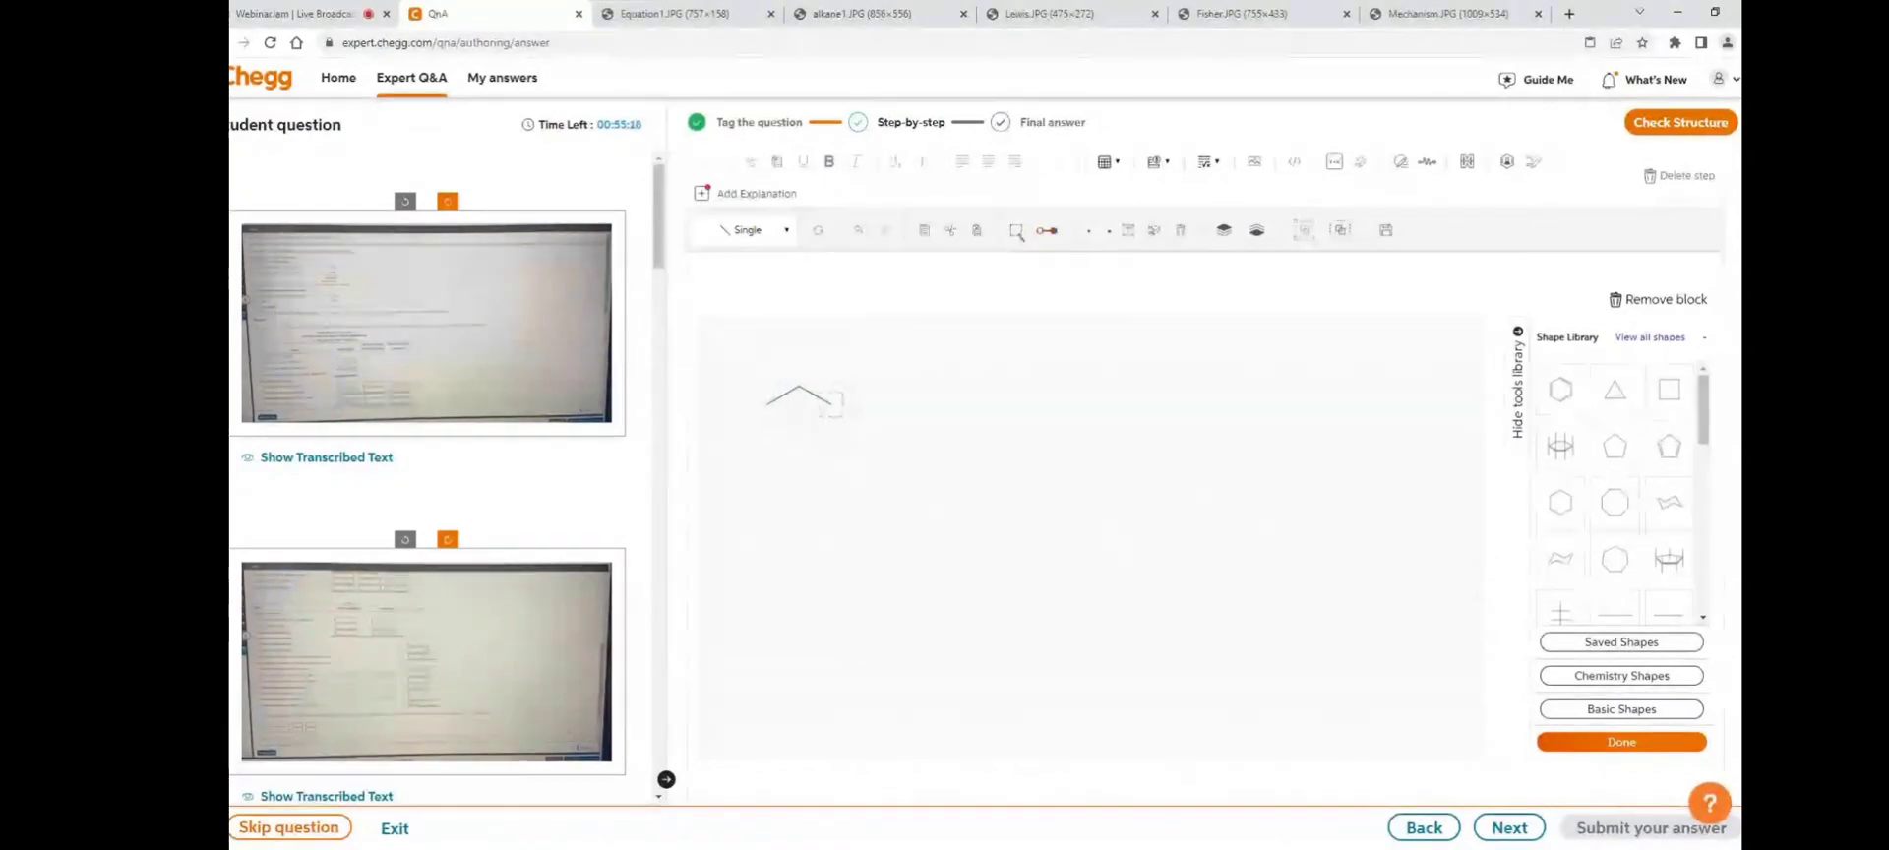
click(819, 396)
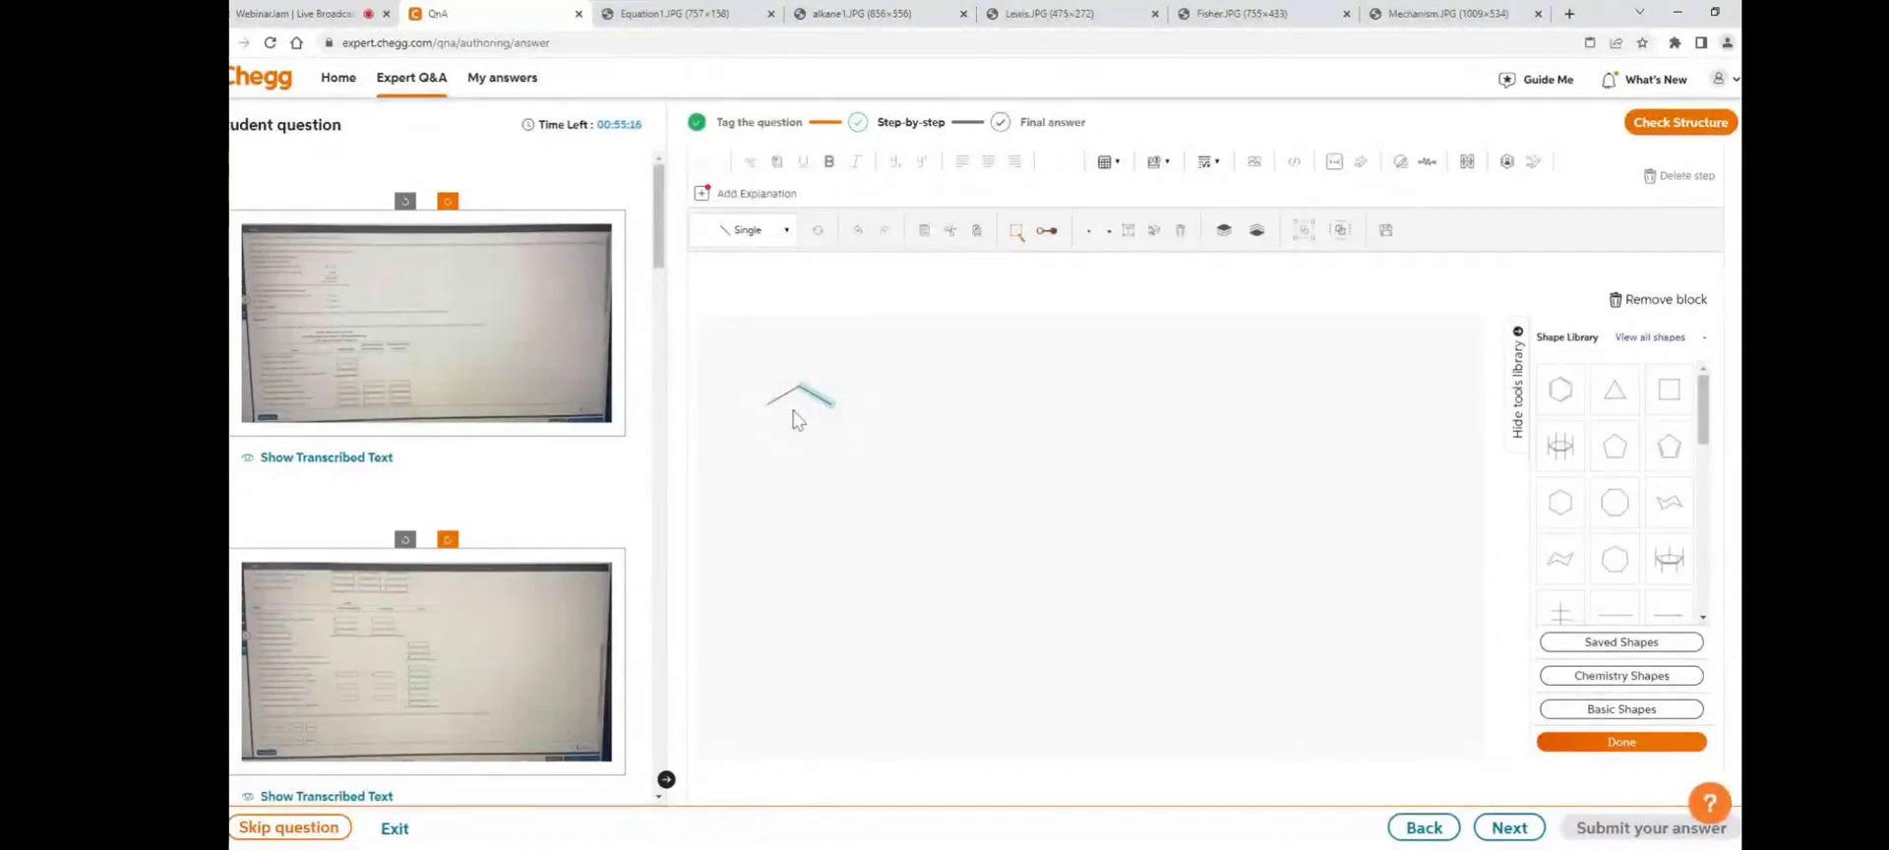
click(756, 233)
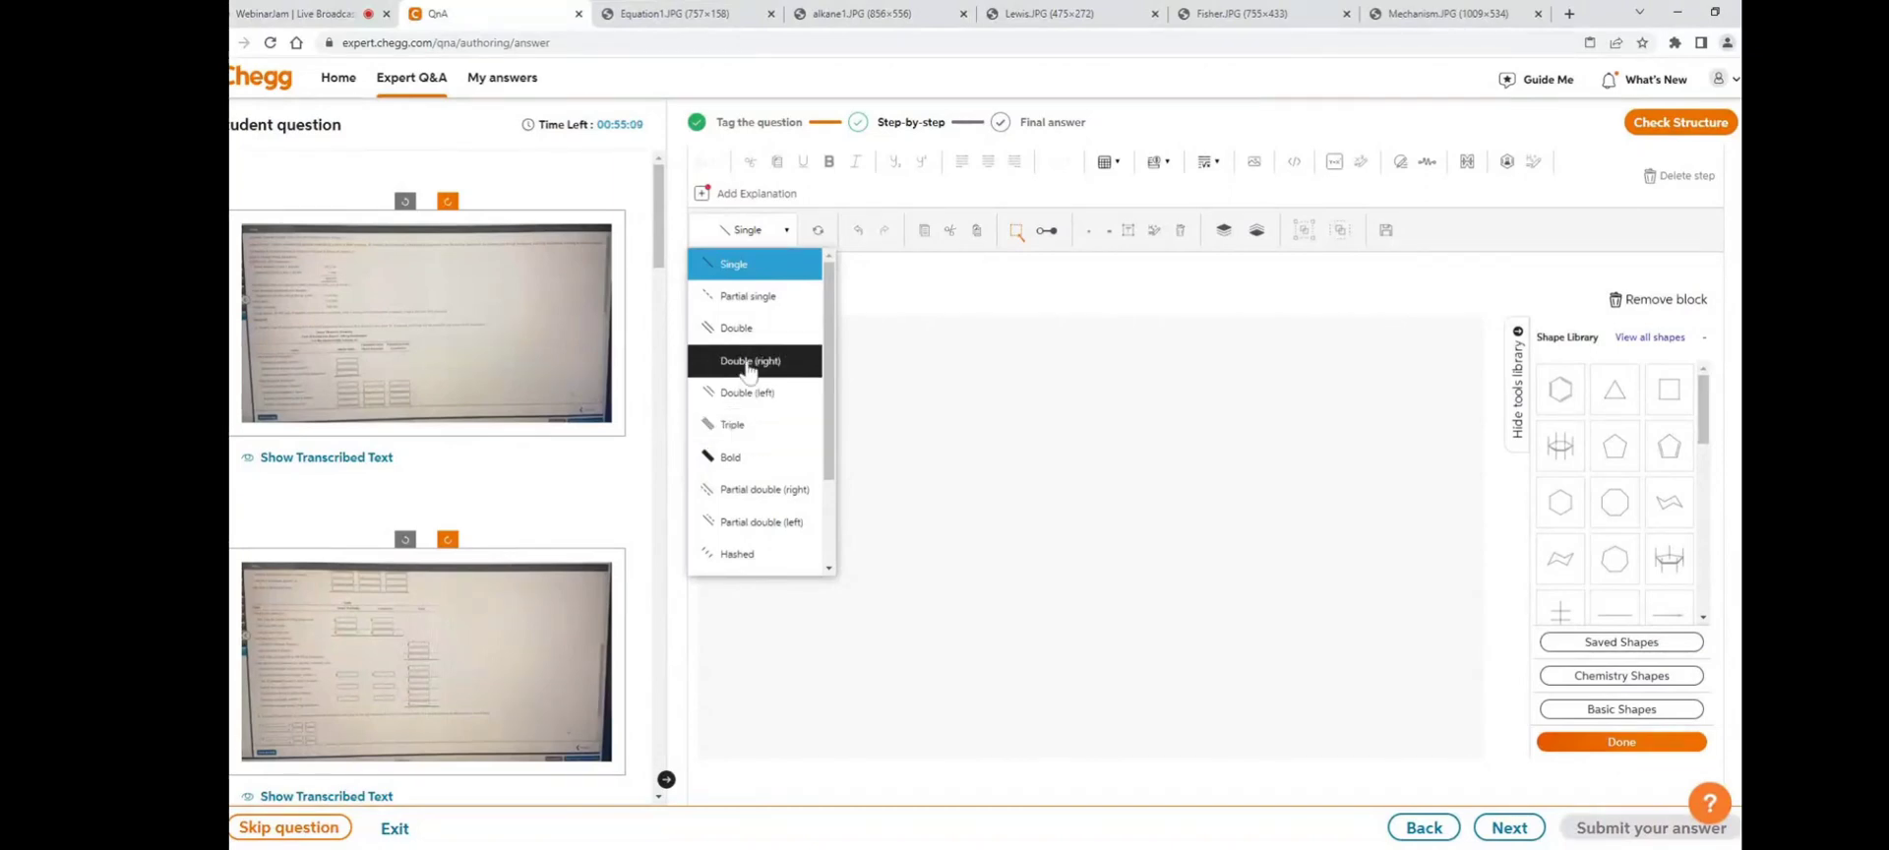
click(754, 394)
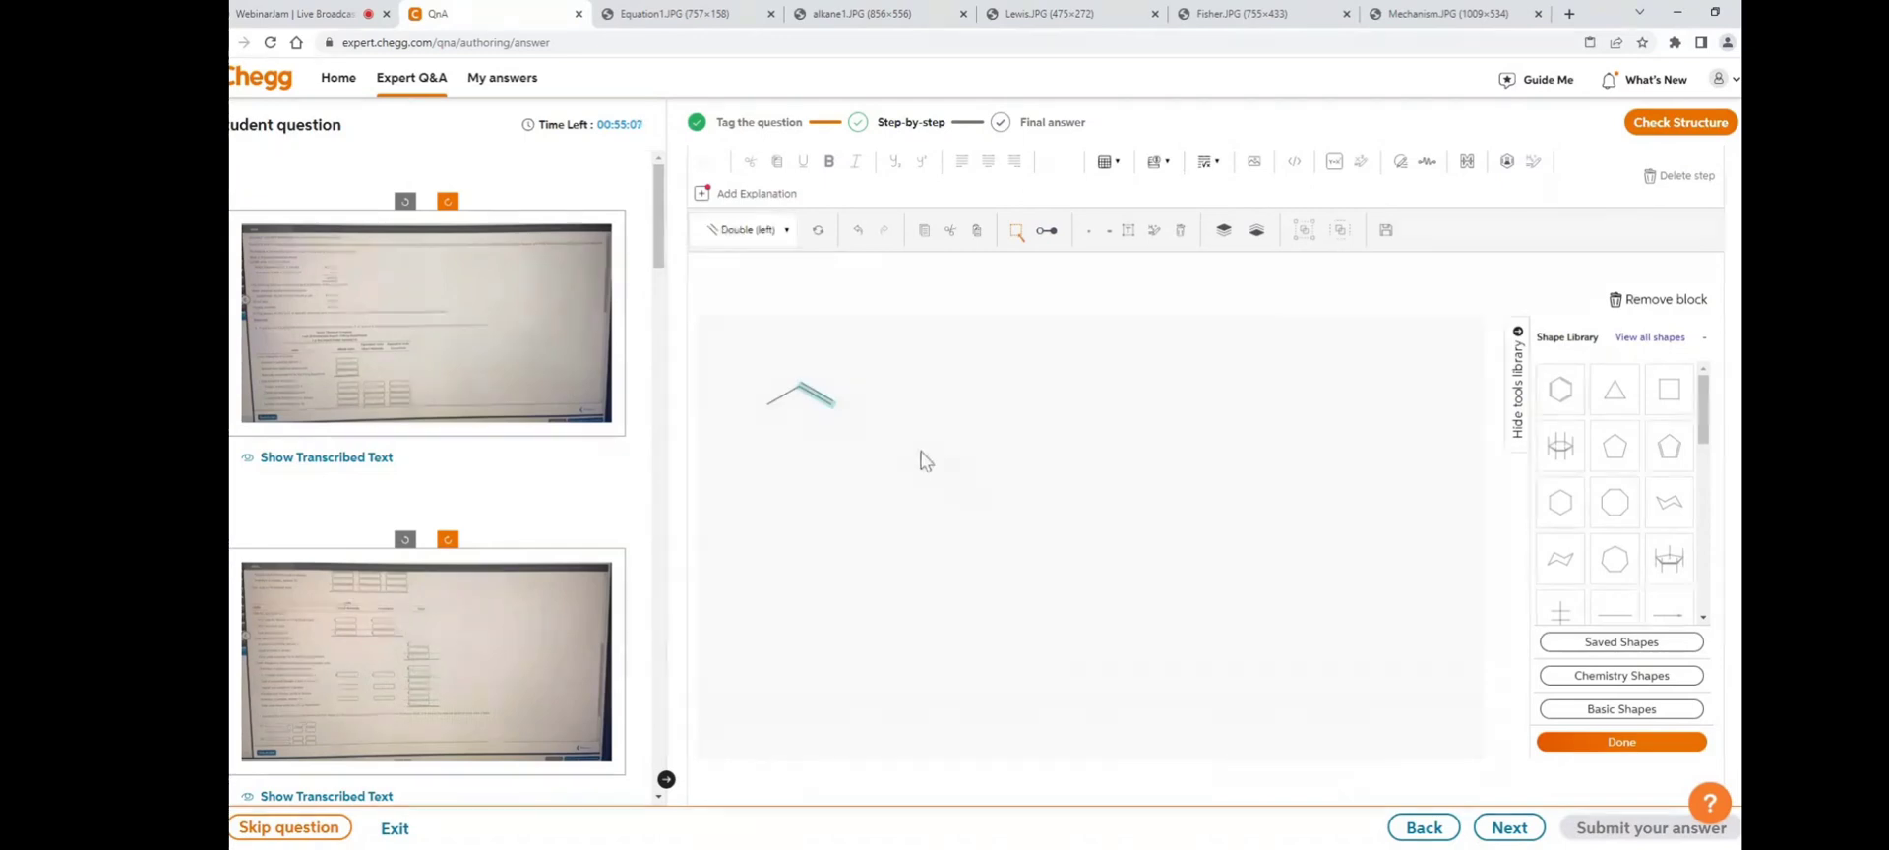
click(818, 395)
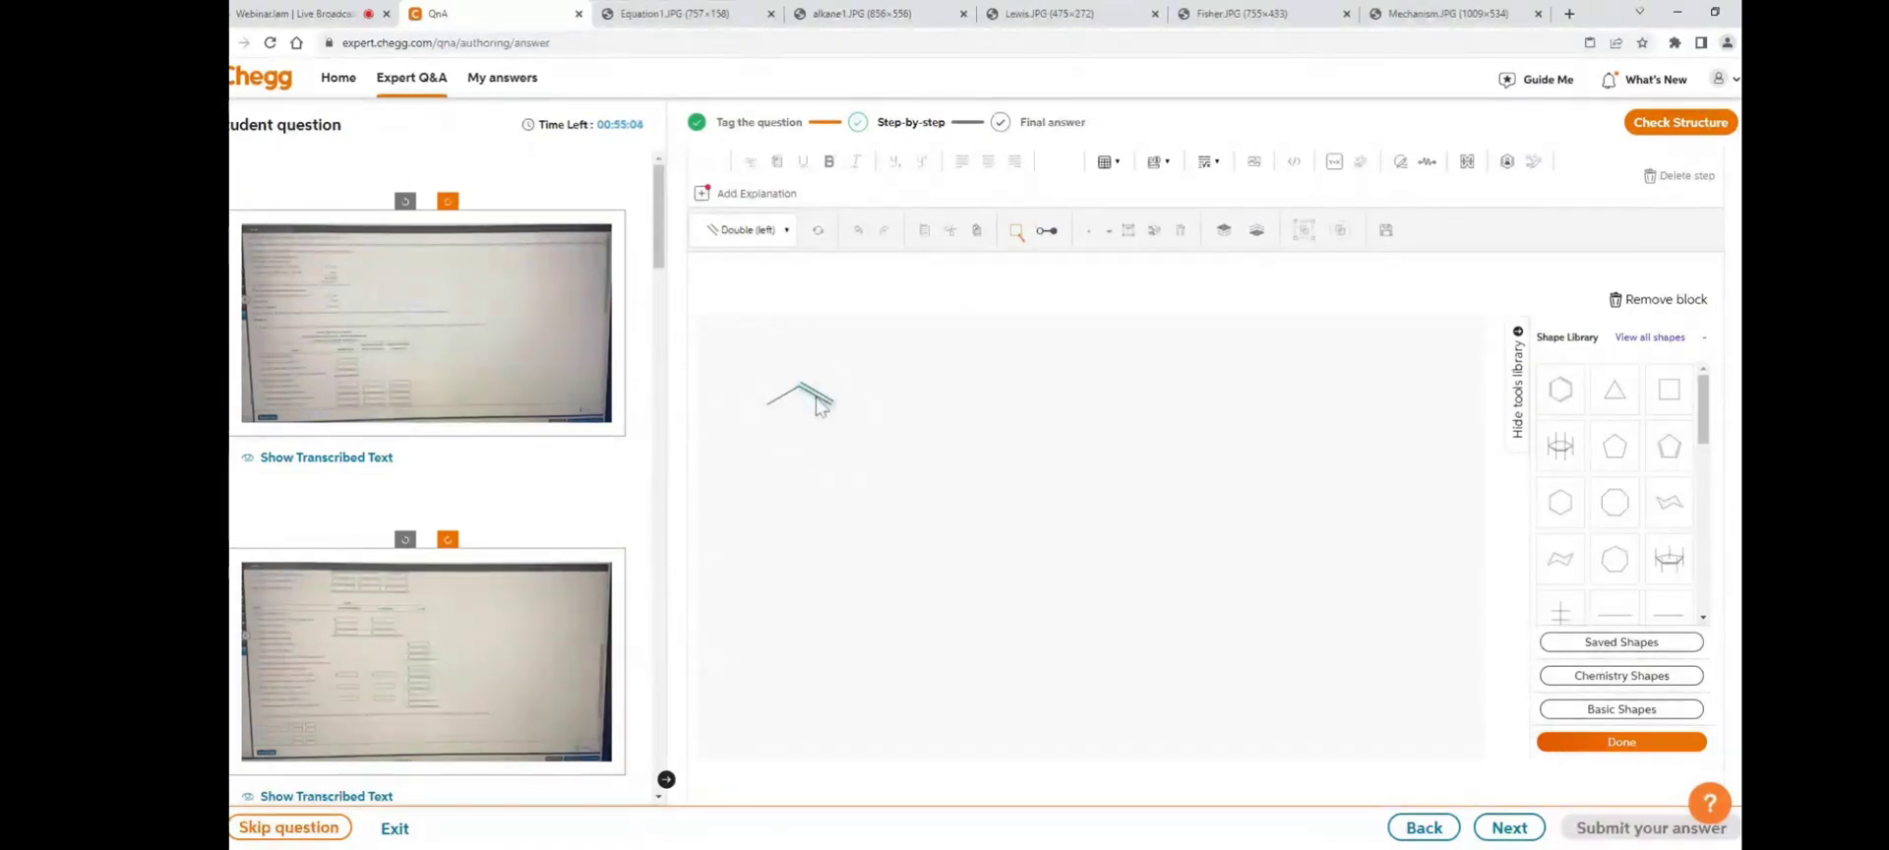
click(755, 234)
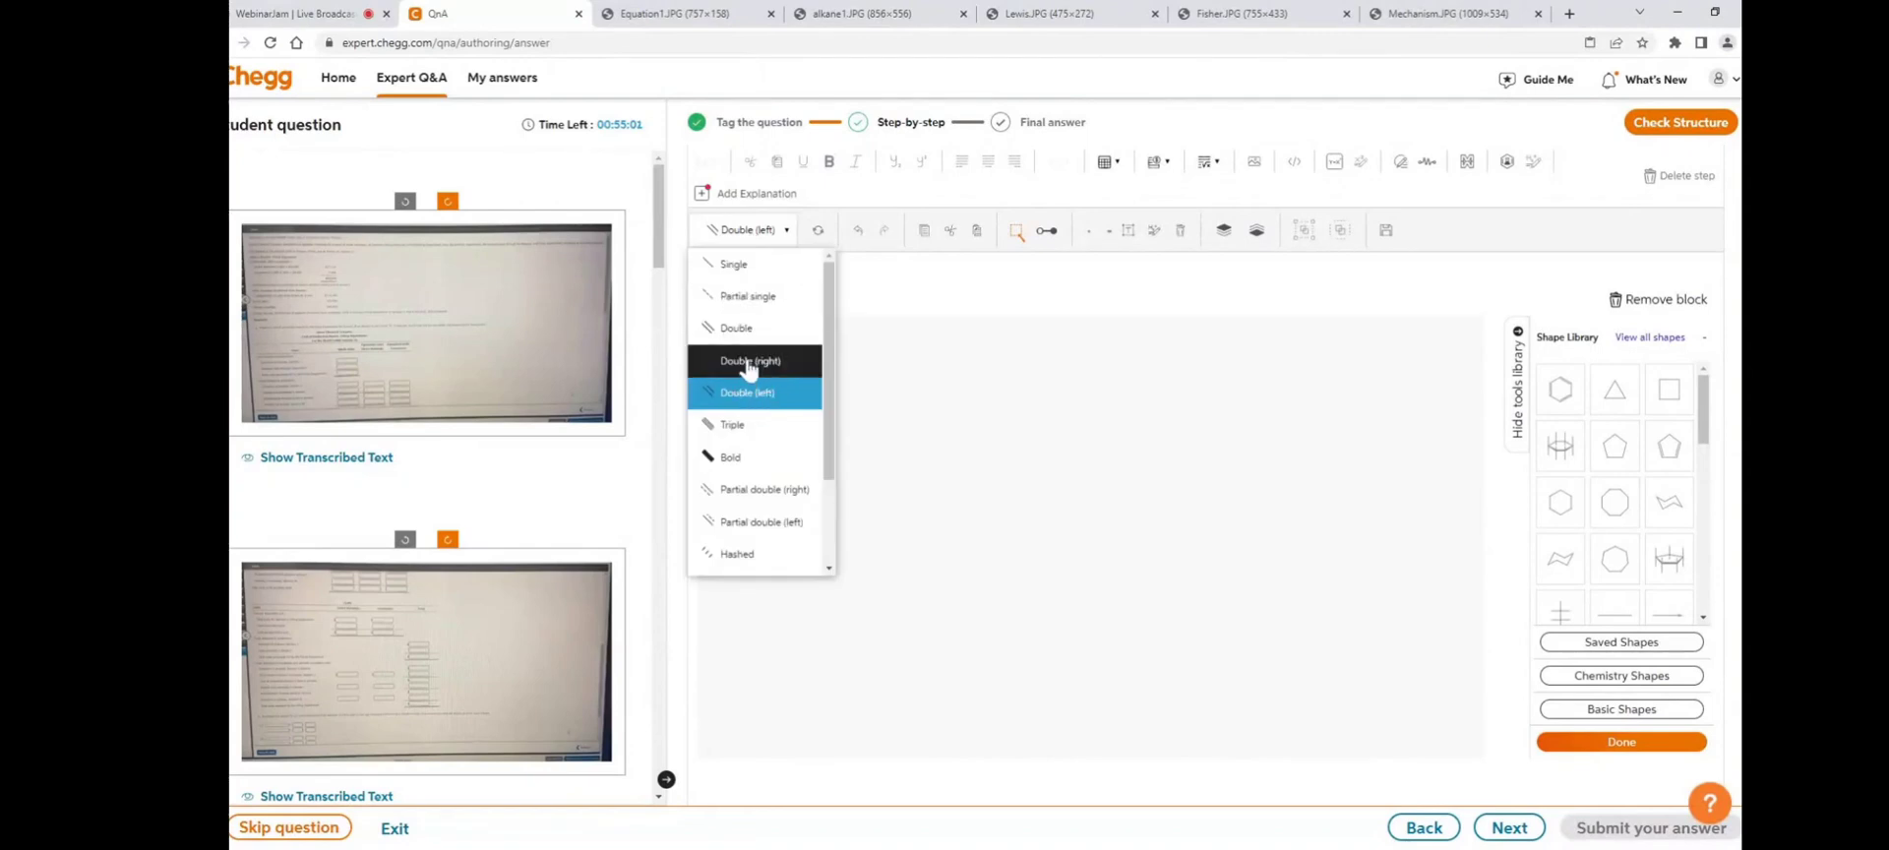
click(748, 364)
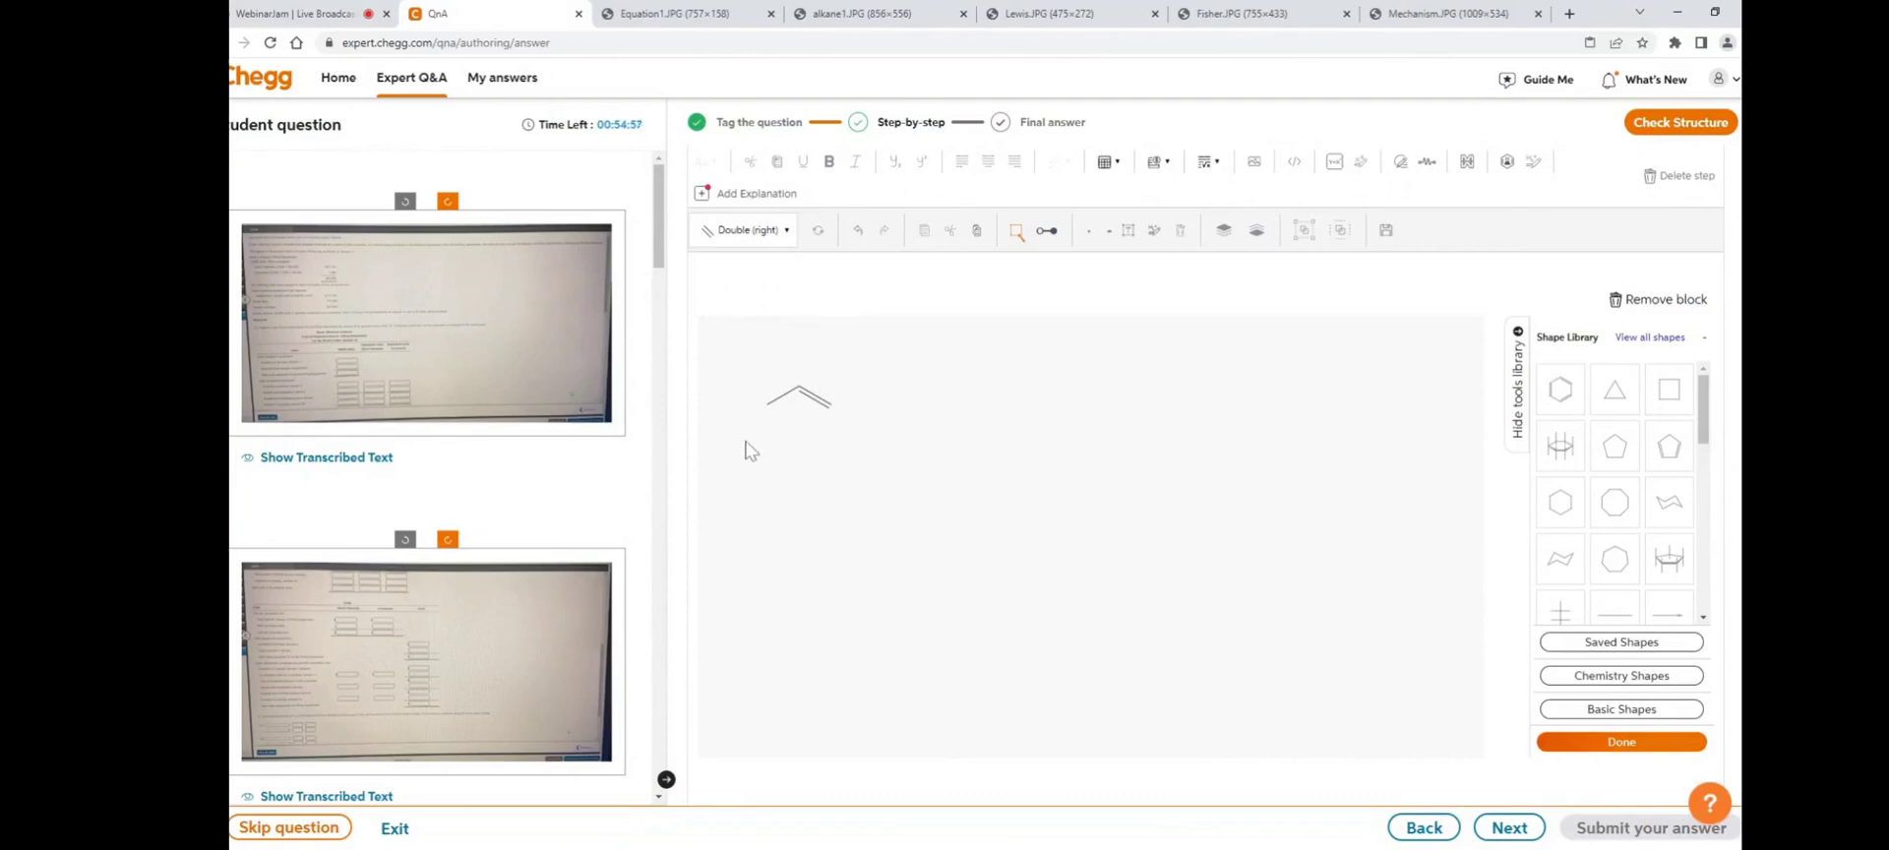
- Select the entire propene structure and group its bonds into one object
drag(825, 380, 924, 345)
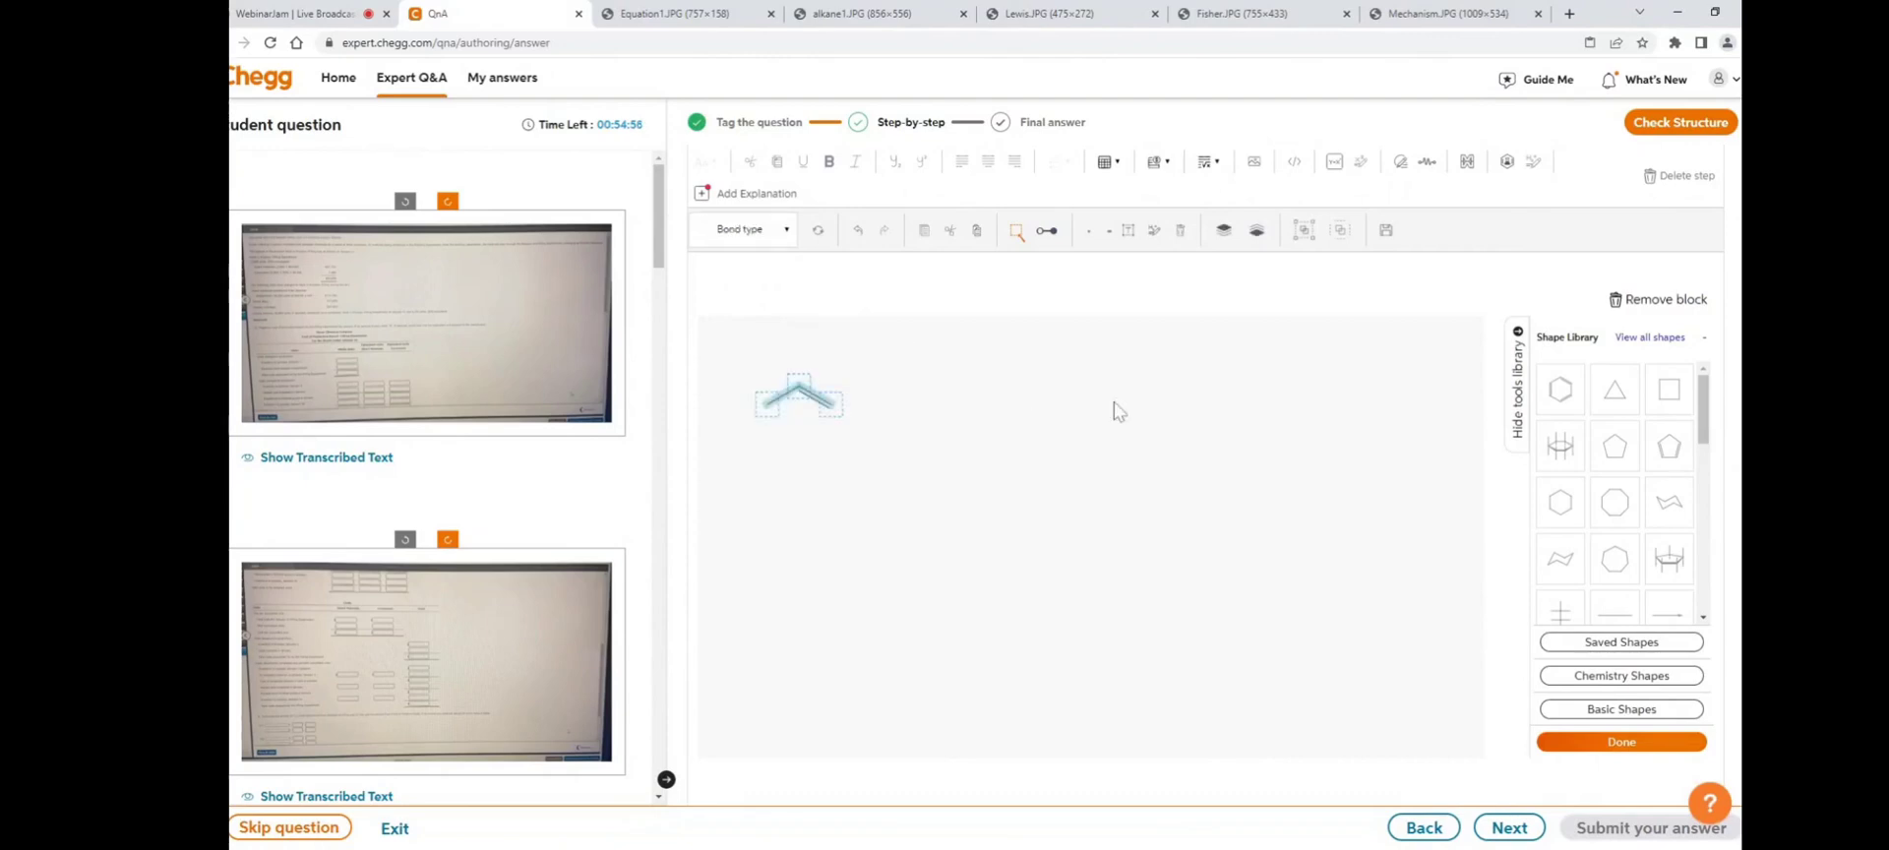
click(1305, 236)
click(825, 478)
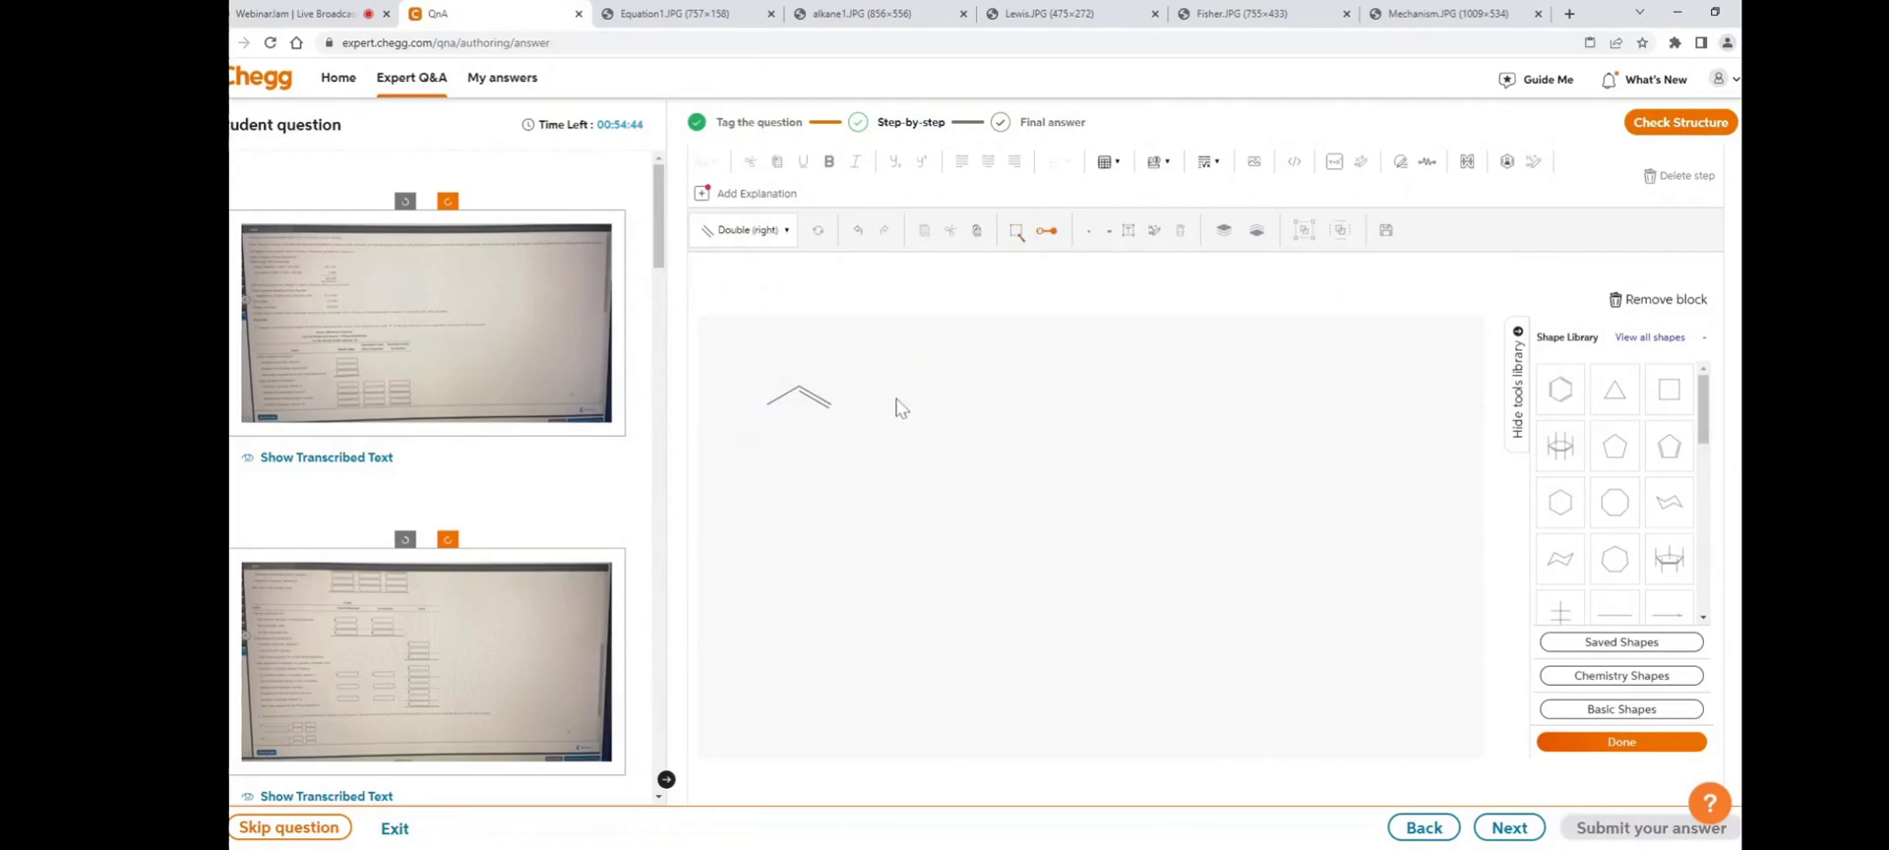
drag(894, 399, 922, 403)
drag(922, 402, 926, 380)
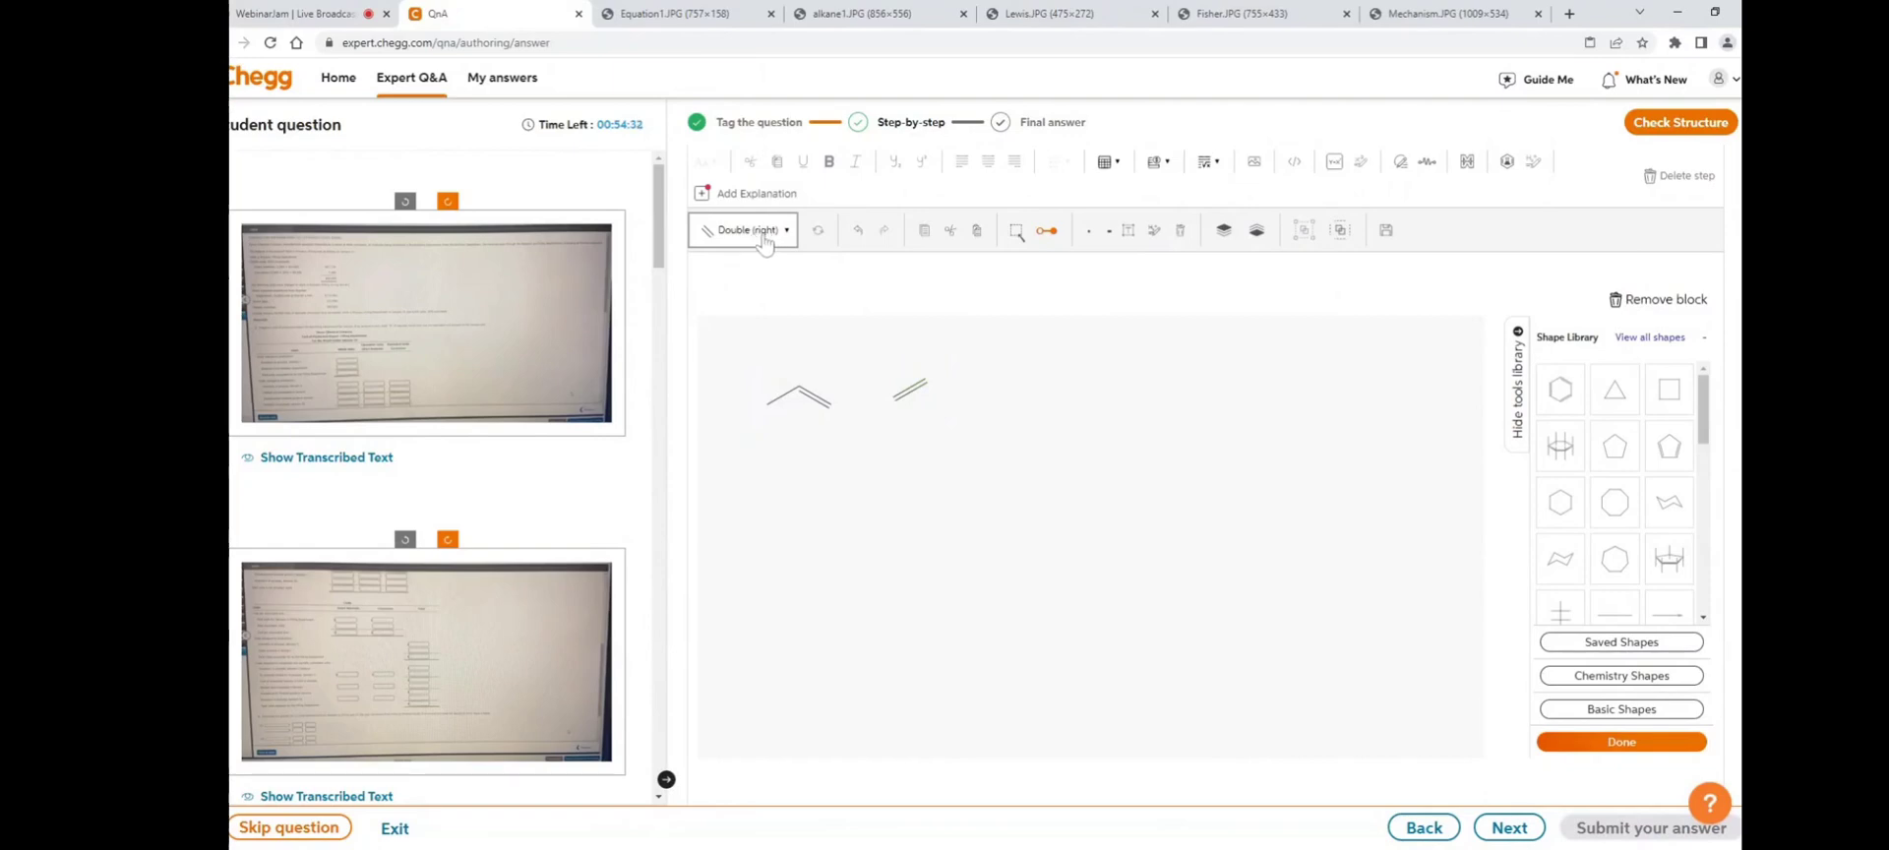
click(1017, 235)
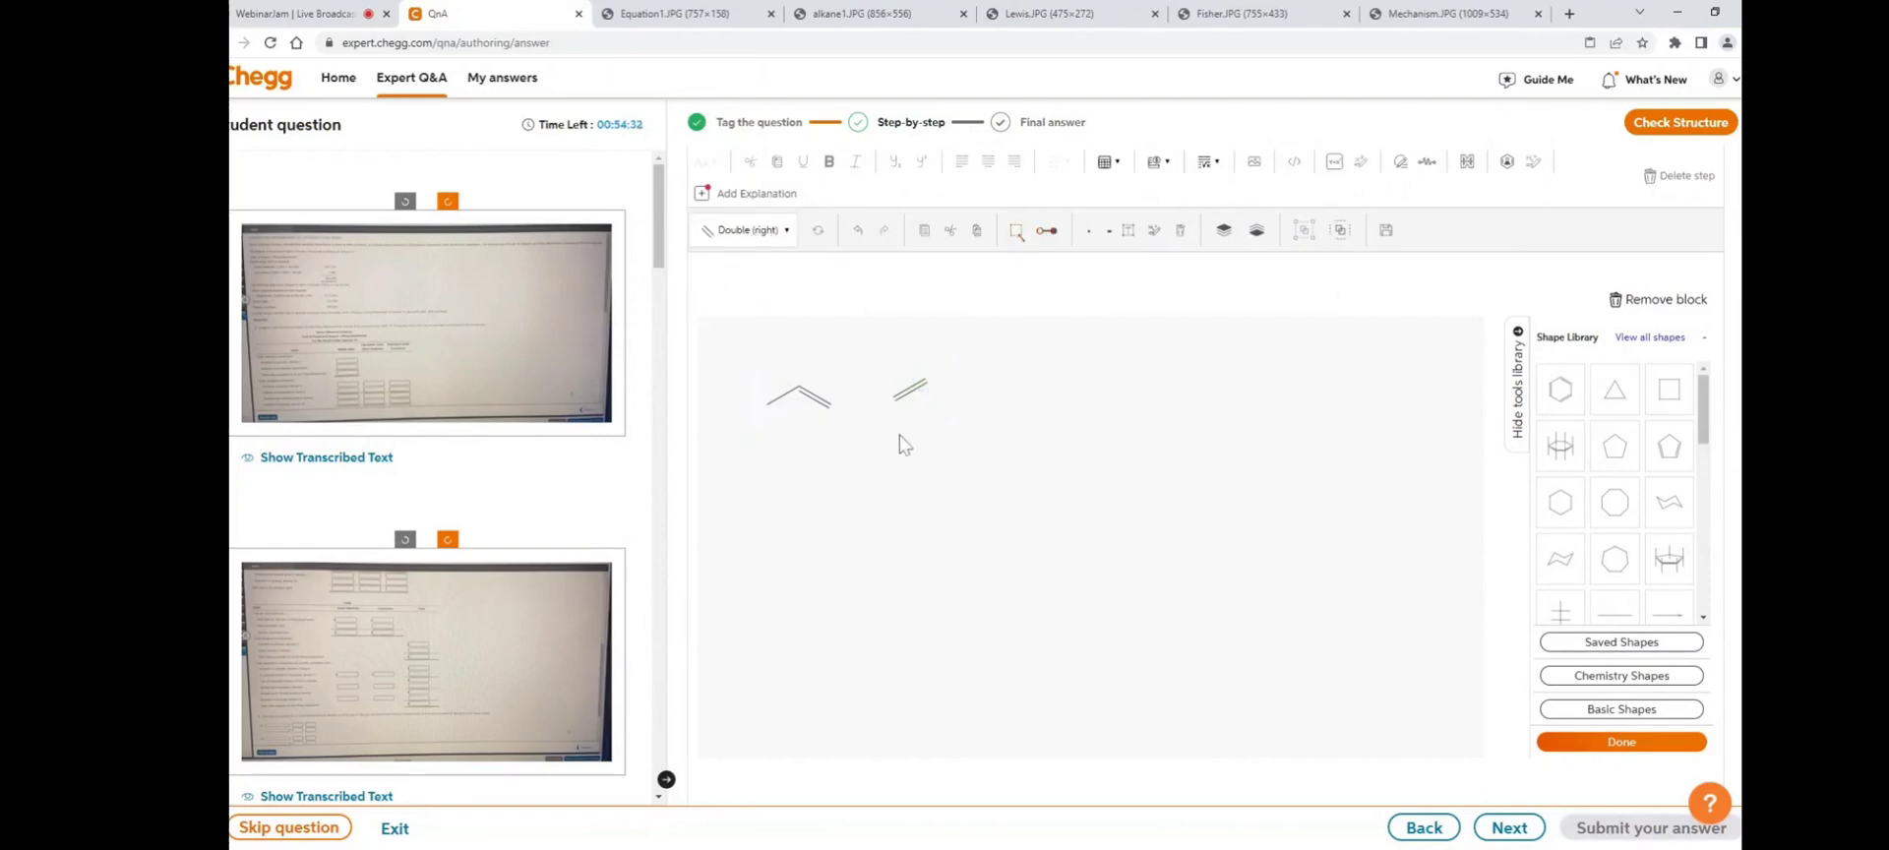
drag(883, 428, 981, 362)
key(Delete)
- Draw a horizontal single bond to the right of the propene and label its ends H and Br
click(765, 235)
click(738, 261)
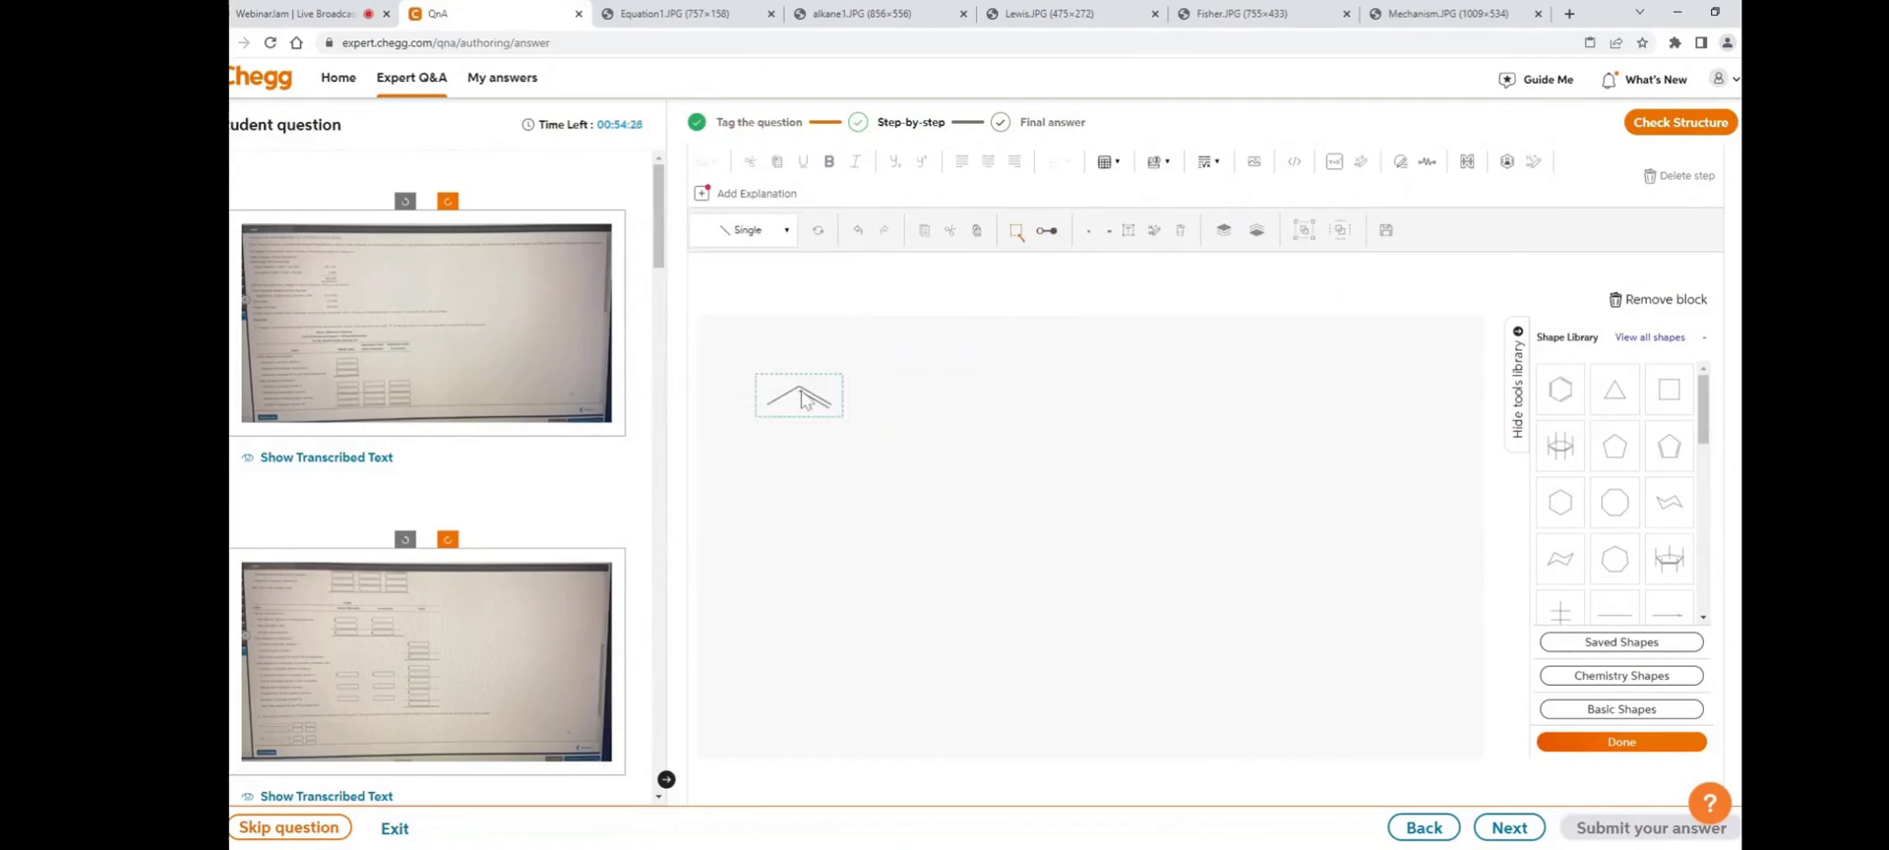
click(1046, 231)
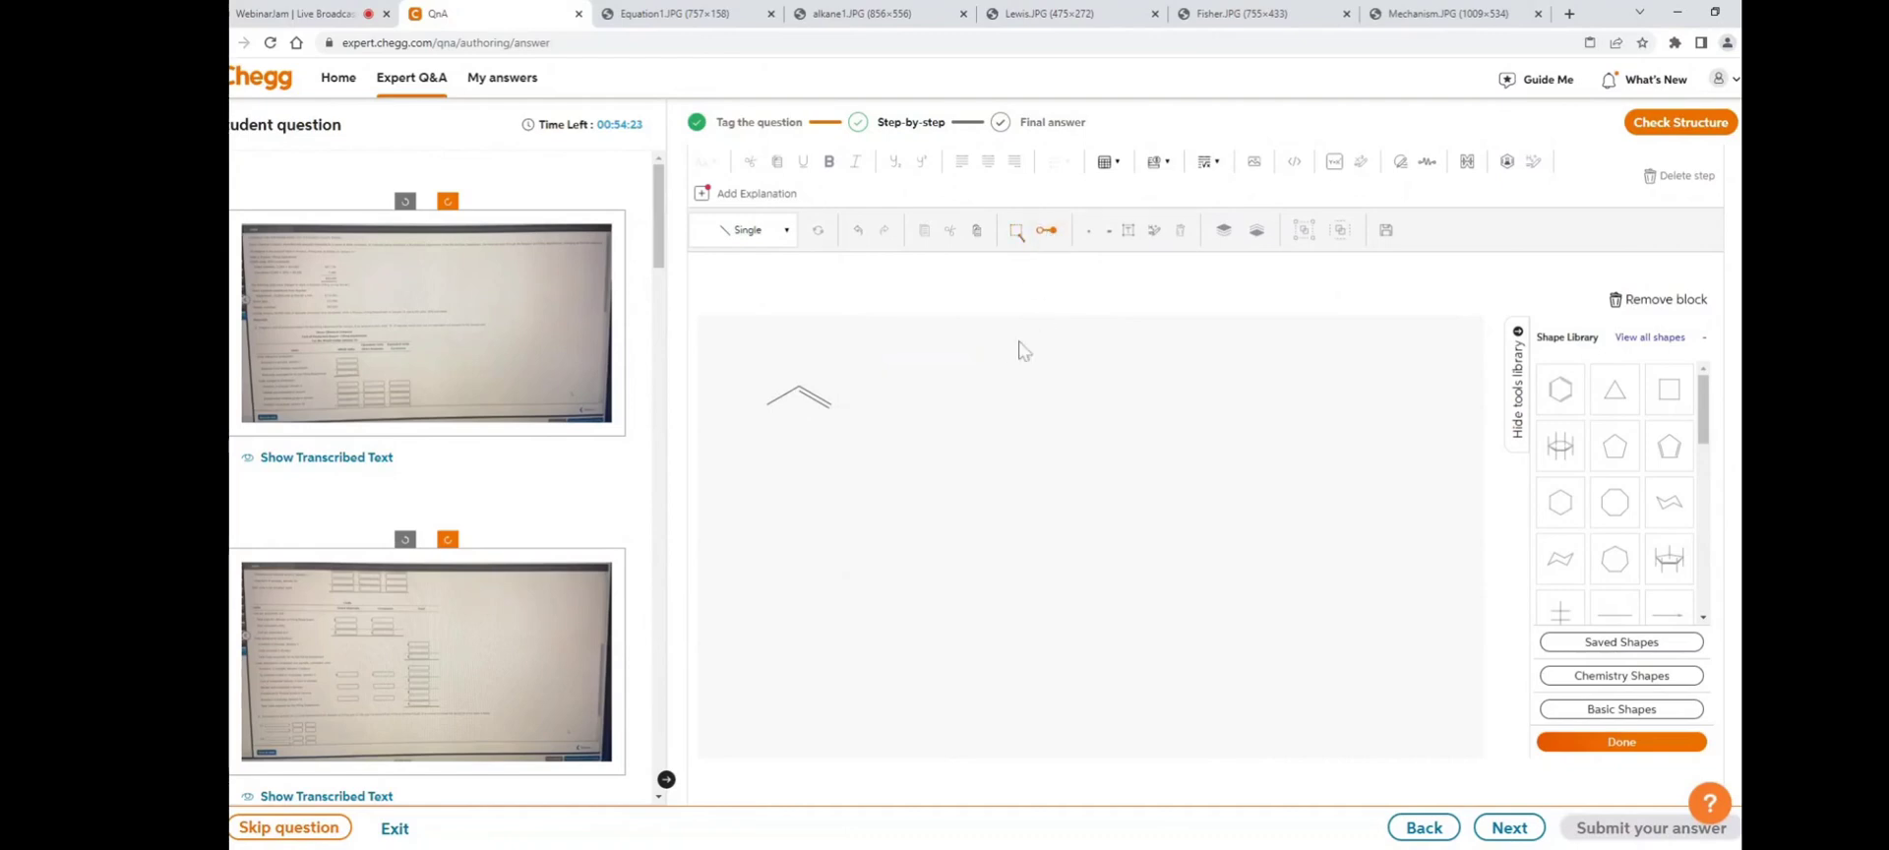
drag(906, 399, 953, 399)
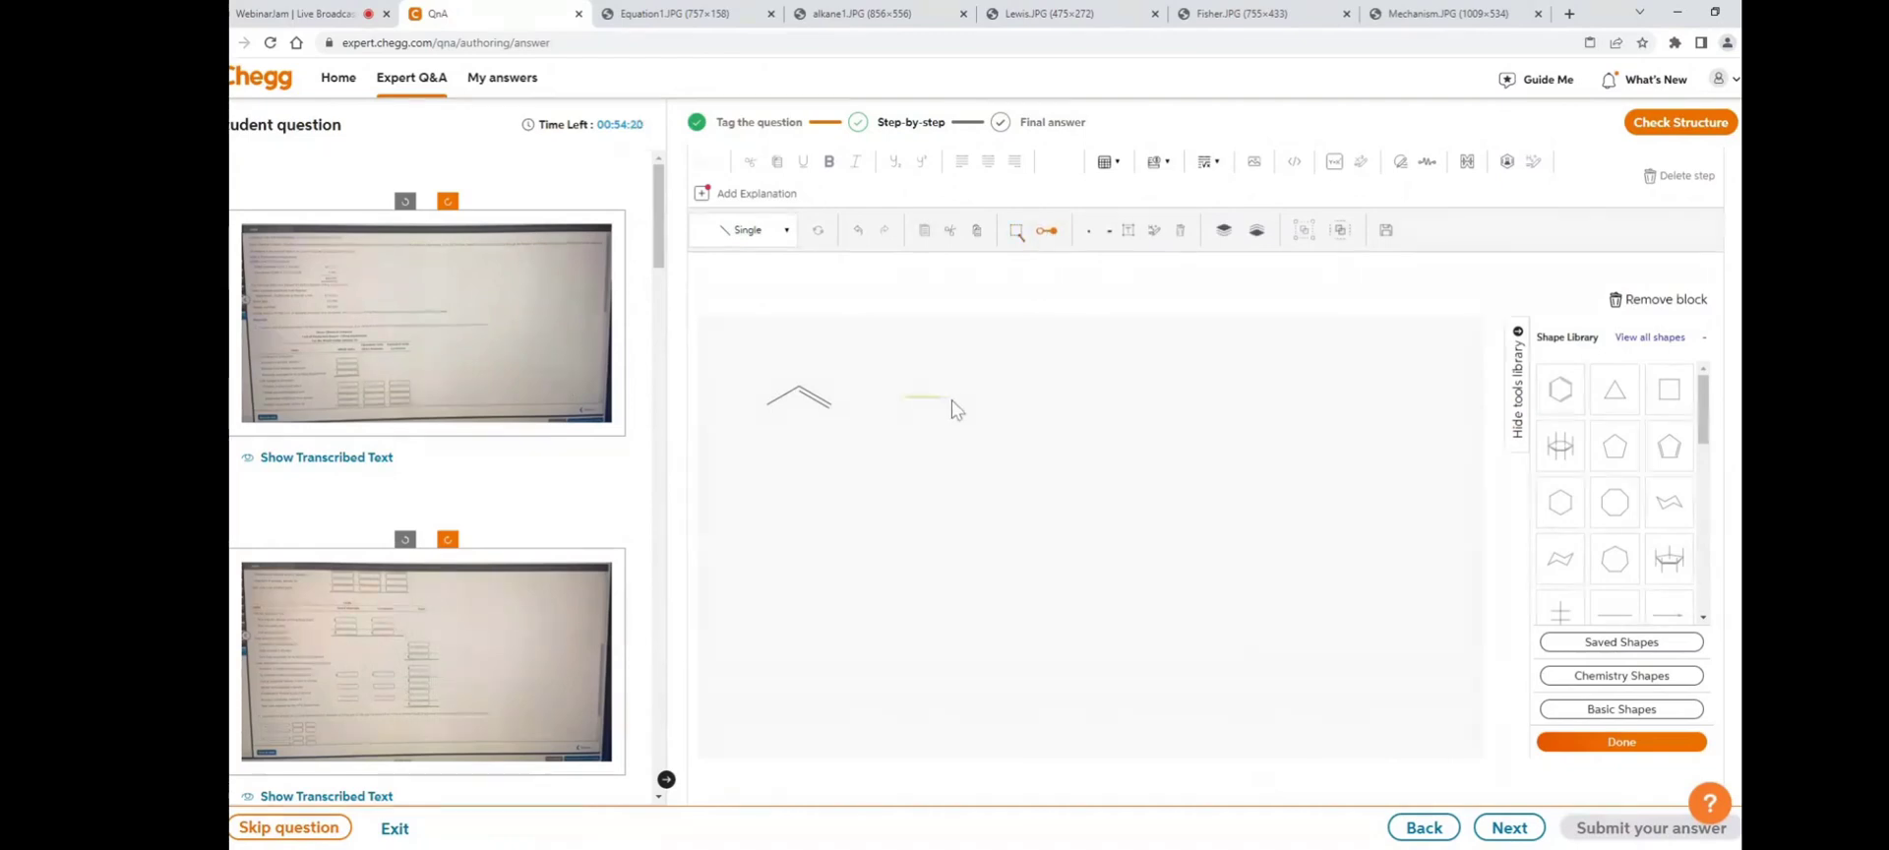
click(1018, 234)
click(899, 398)
text(H)
key(Return)
- Add a curved arrow arching from the propene double bond to the H of H–Br
scroll(1615, 493, down, 2)
scroll(1615, 493, down, 2)
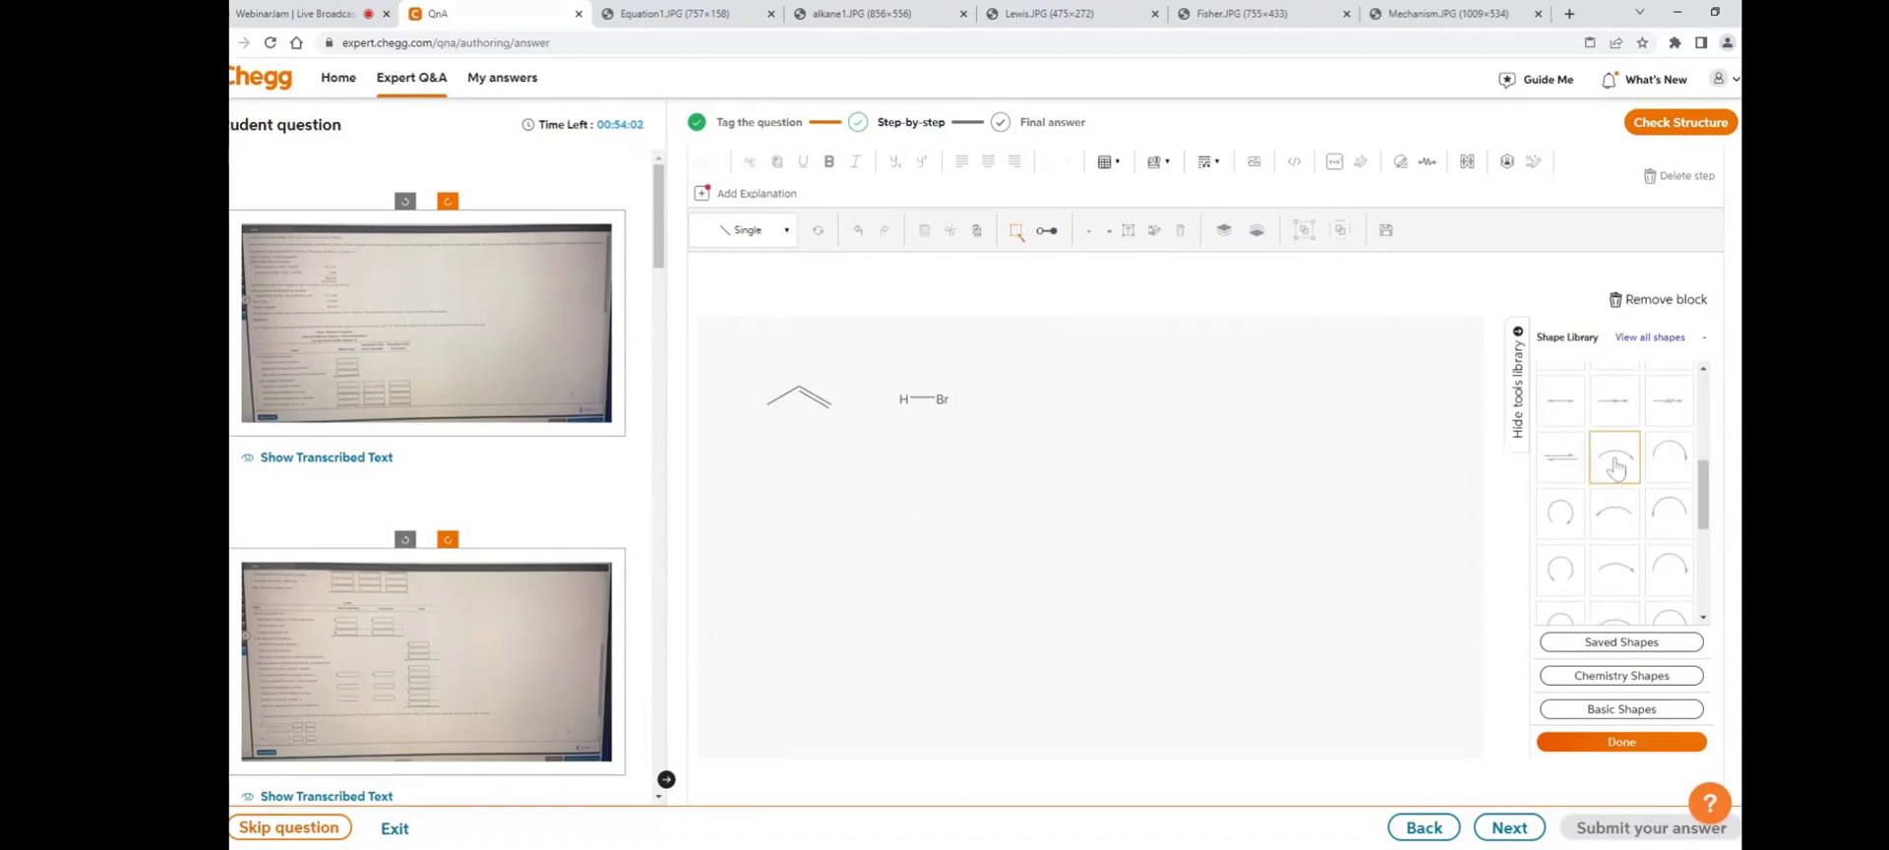
click(1615, 458)
click(843, 398)
click(859, 428)
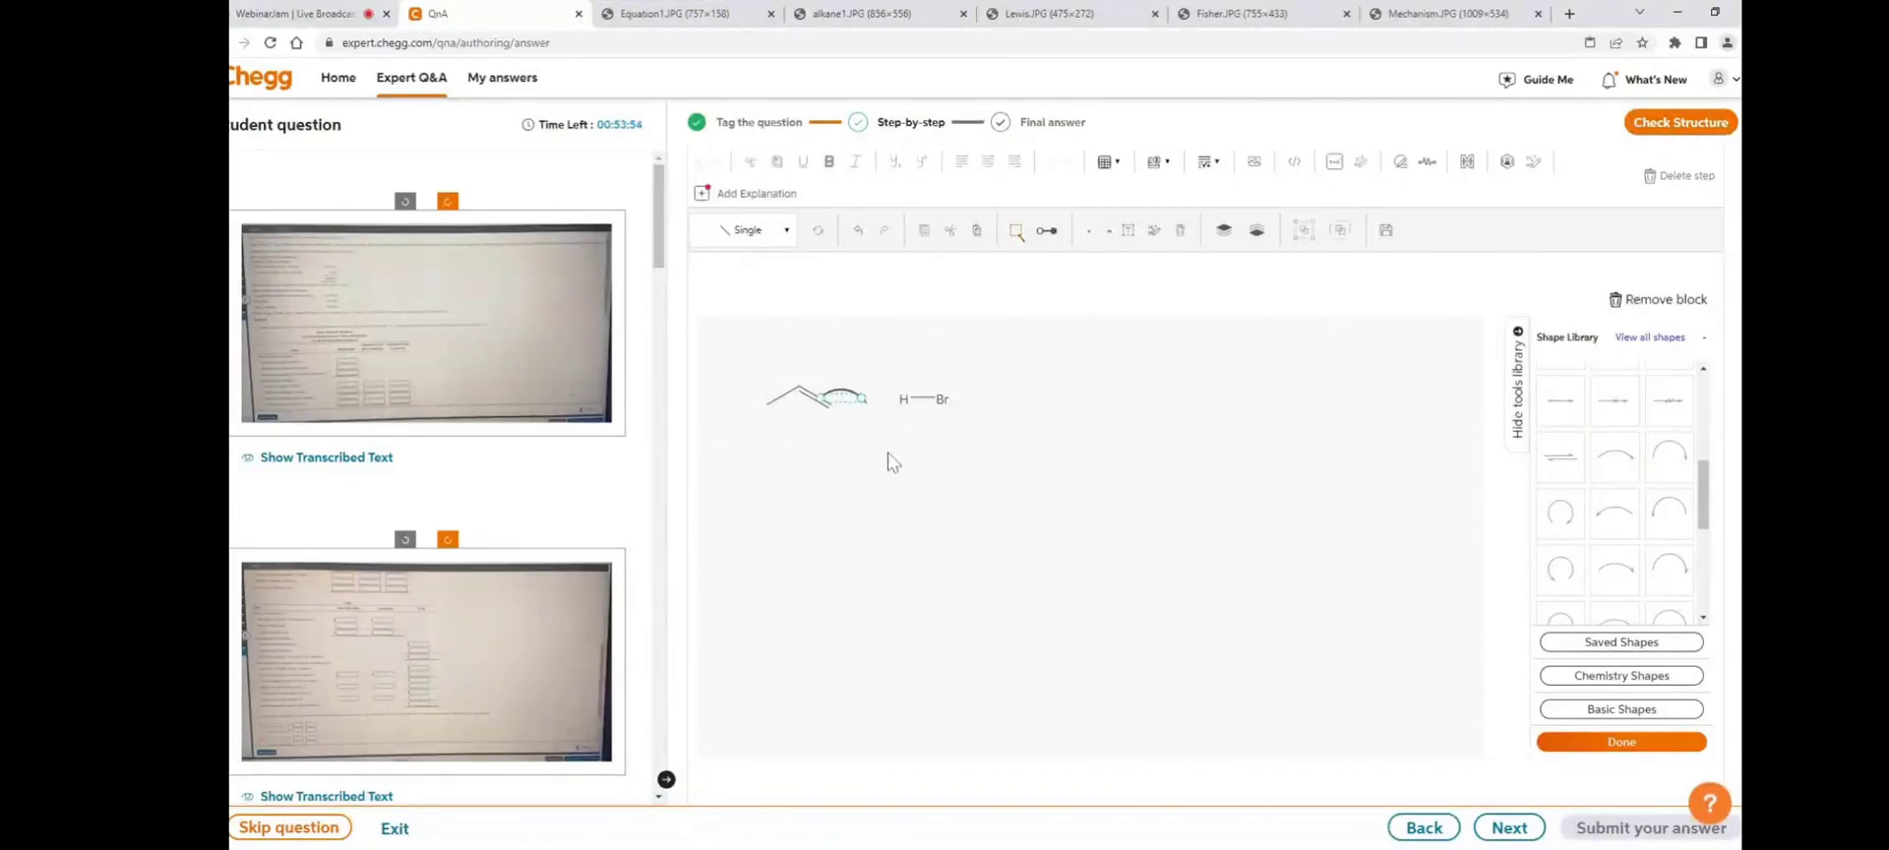
click(859, 402)
drag(862, 397, 901, 390)
drag(865, 347, 866, 396)
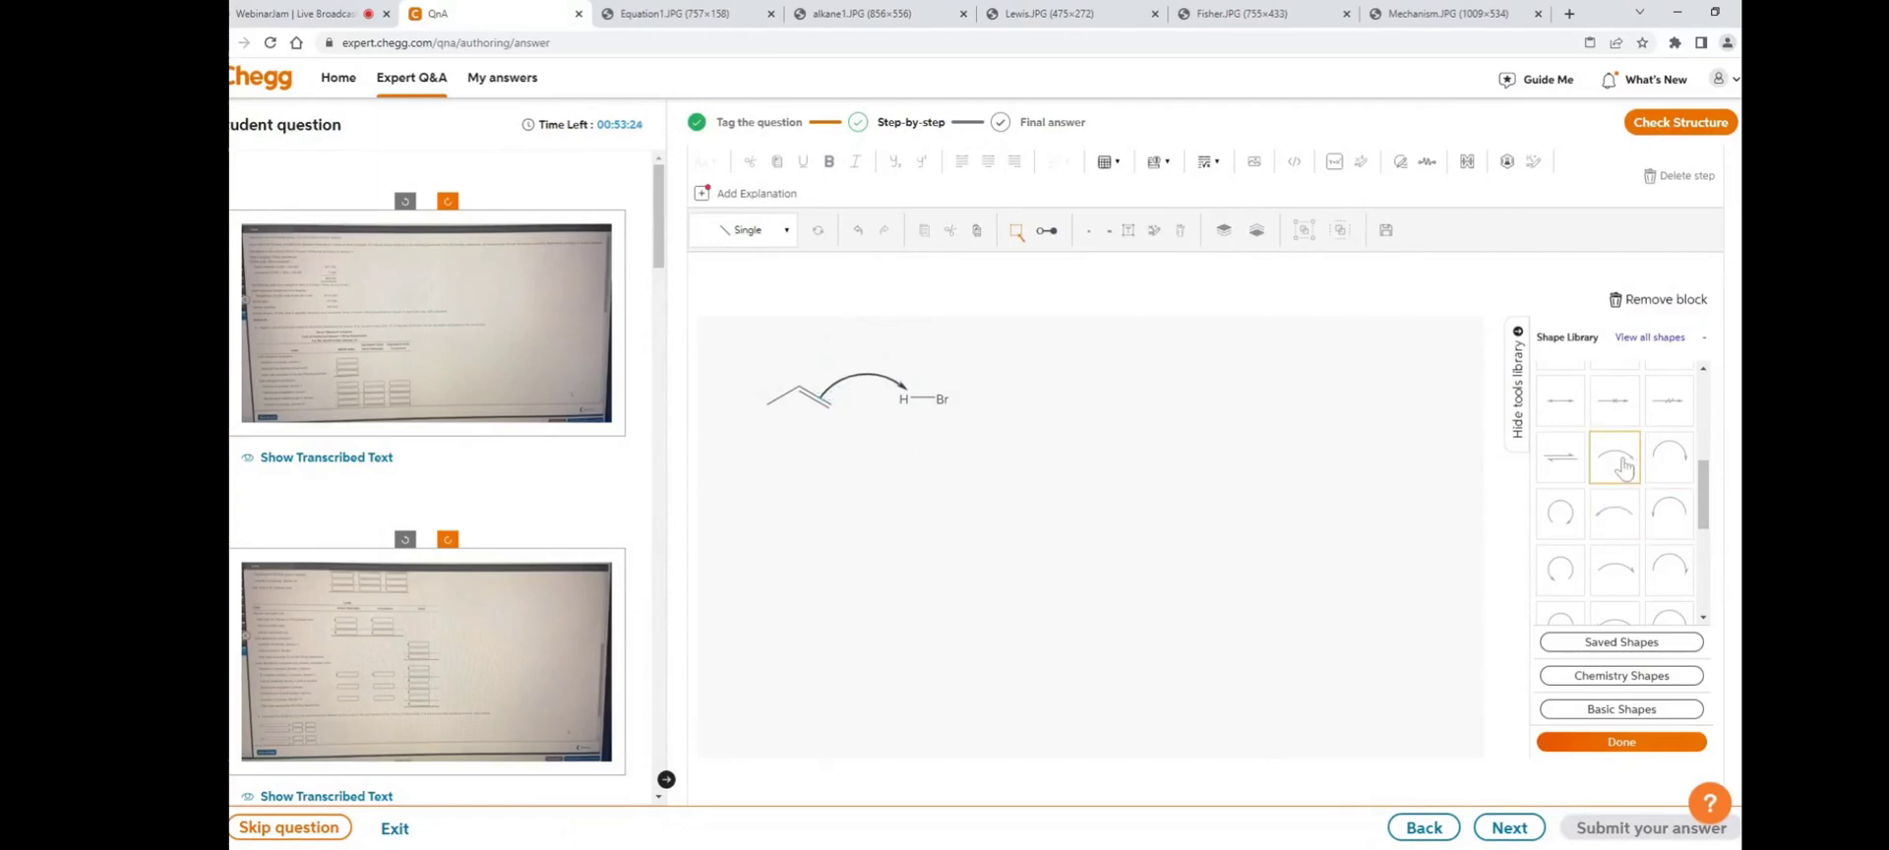
- Add a small curved arrow from the H–Br bond to the Br atom
drag(1624, 467, 948, 387)
click(954, 403)
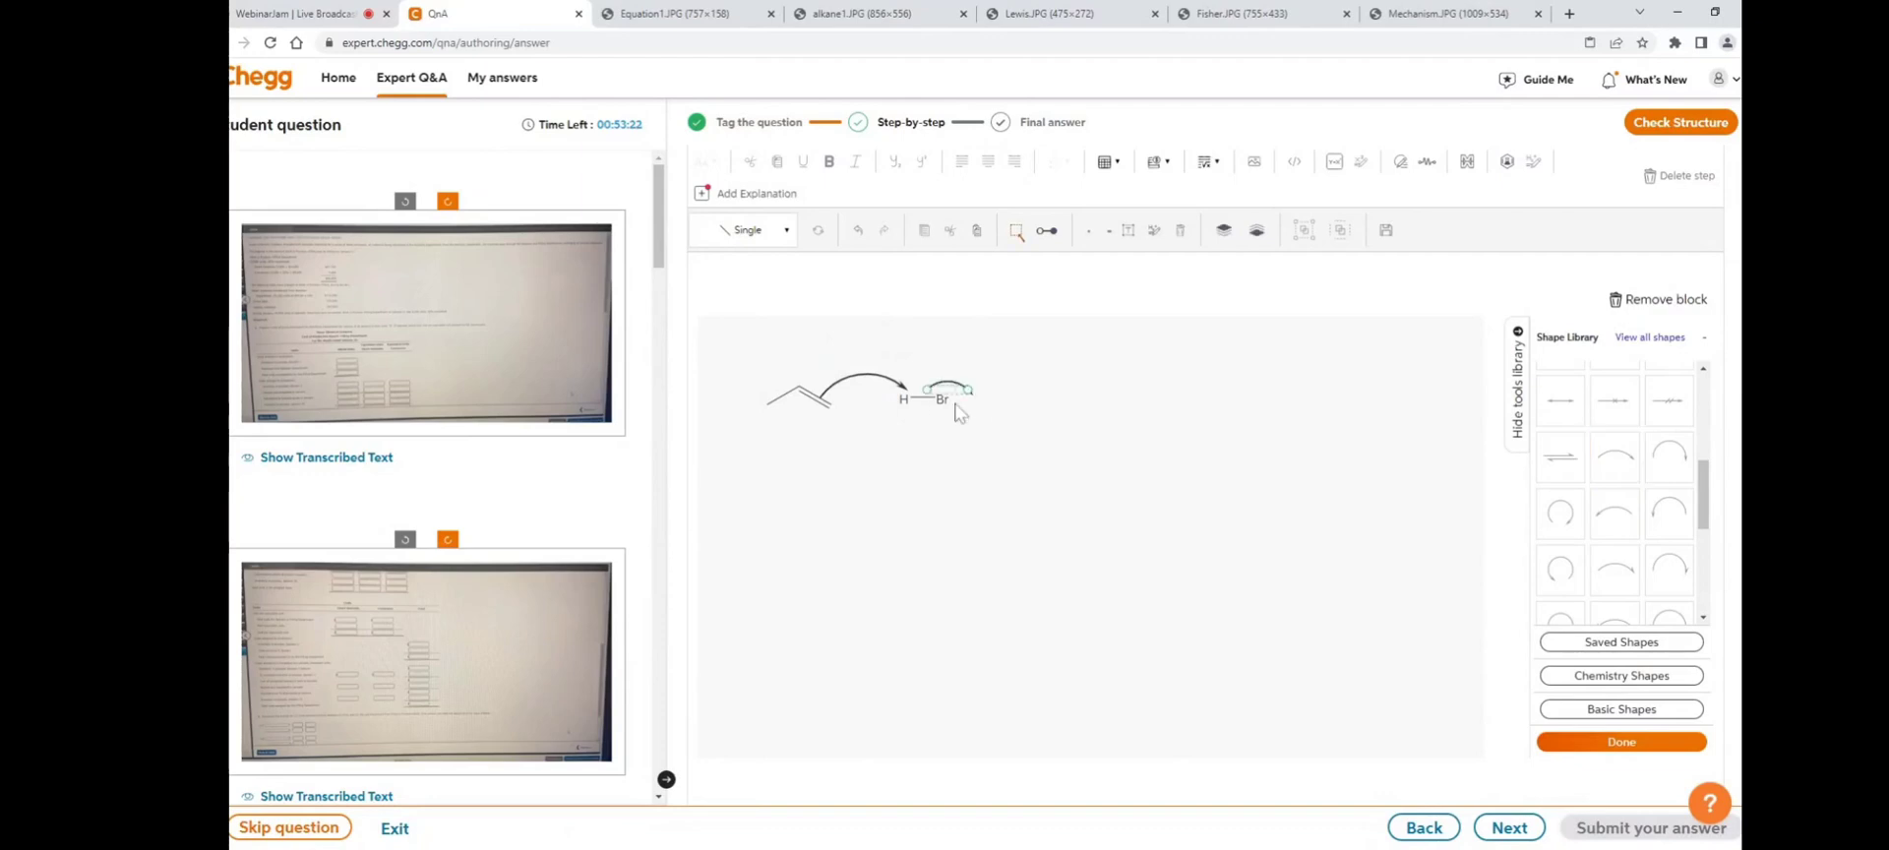
drag(968, 390, 945, 394)
click(932, 486)
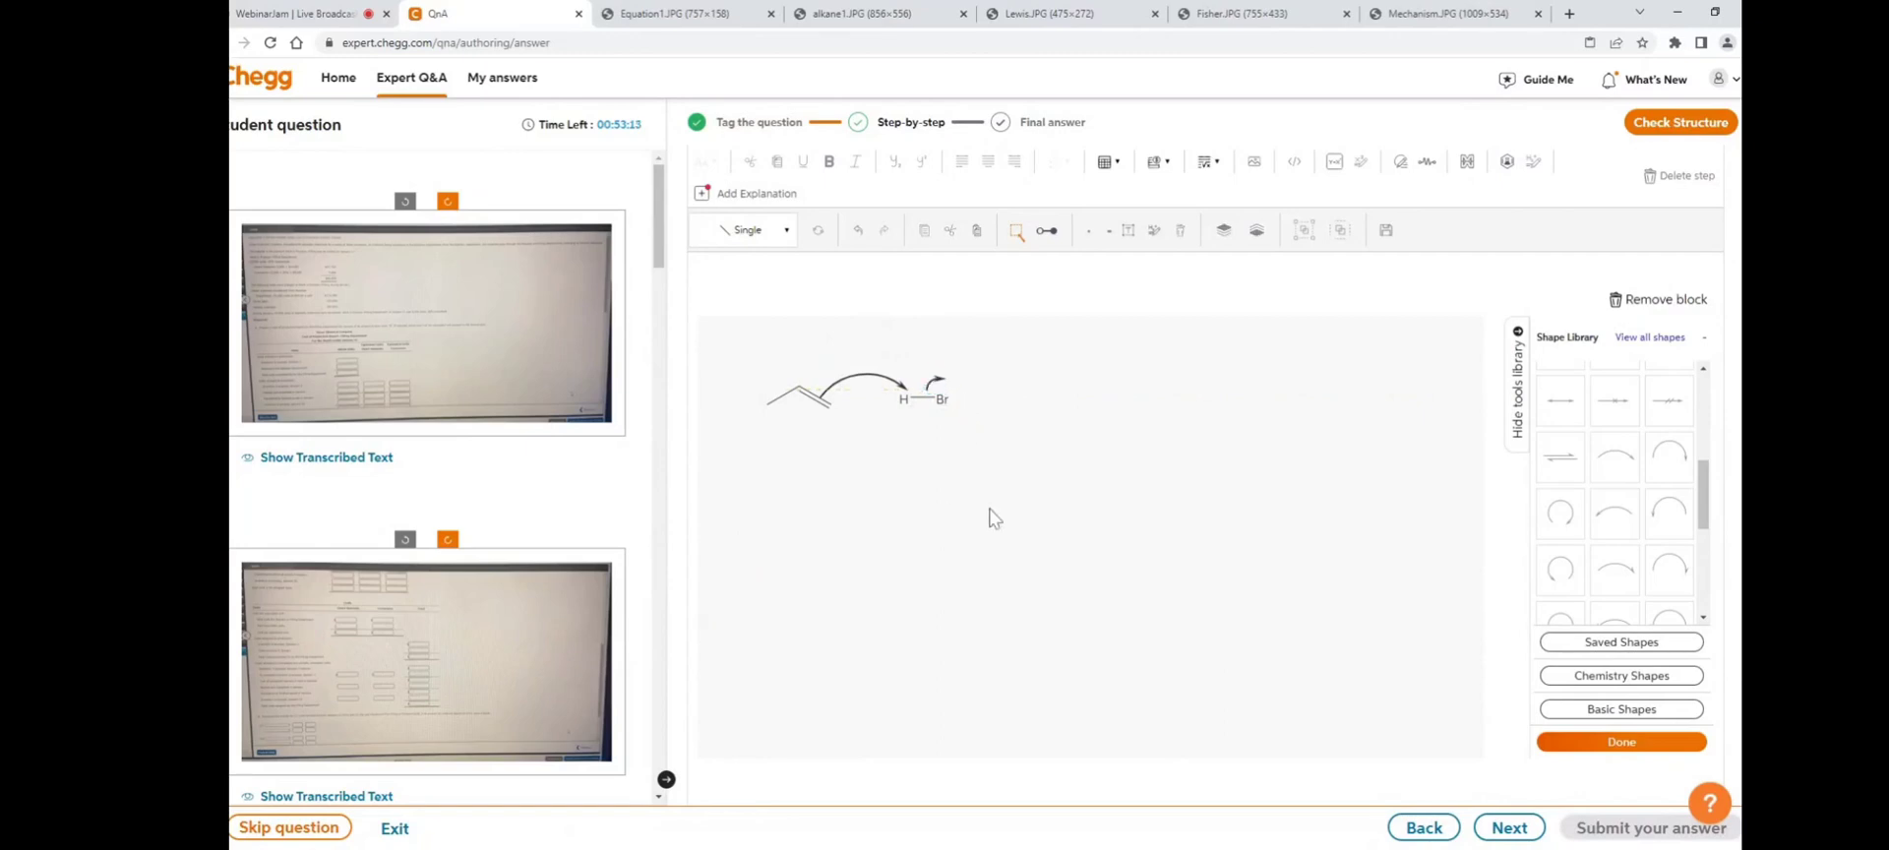
- Place a straight reaction arrow to the right of H–Br and lengthen it horizontally
scroll(1630, 472, up, 3)
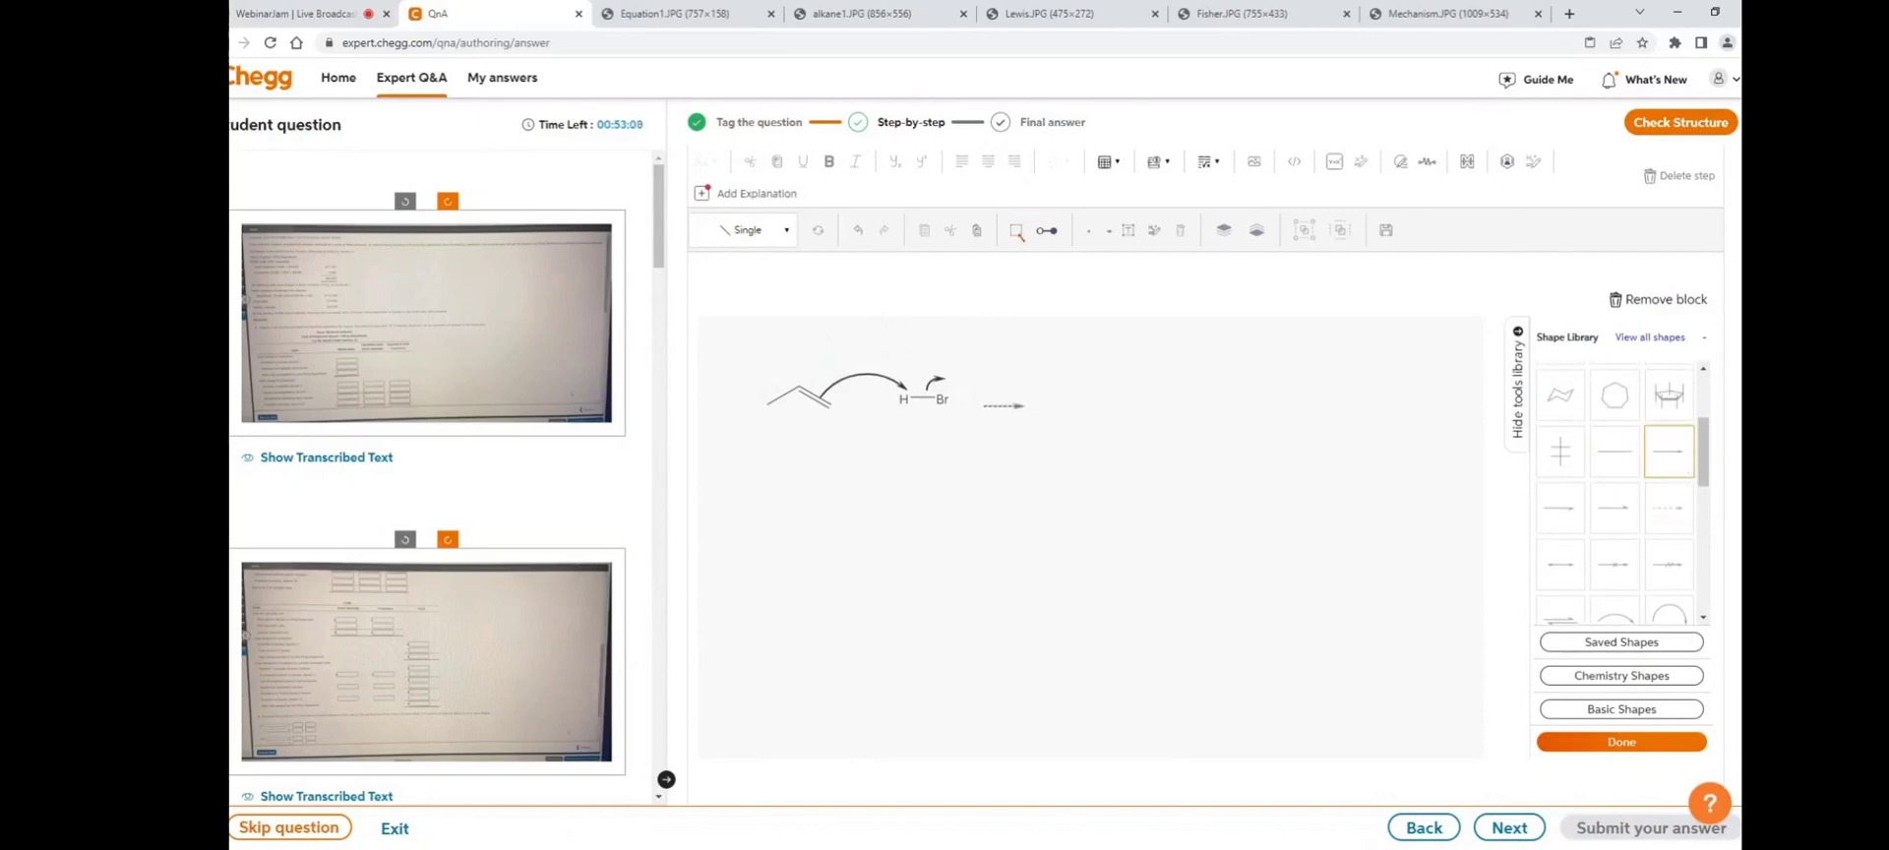
drag(1023, 399, 1026, 401)
drag(1027, 399, 1060, 397)
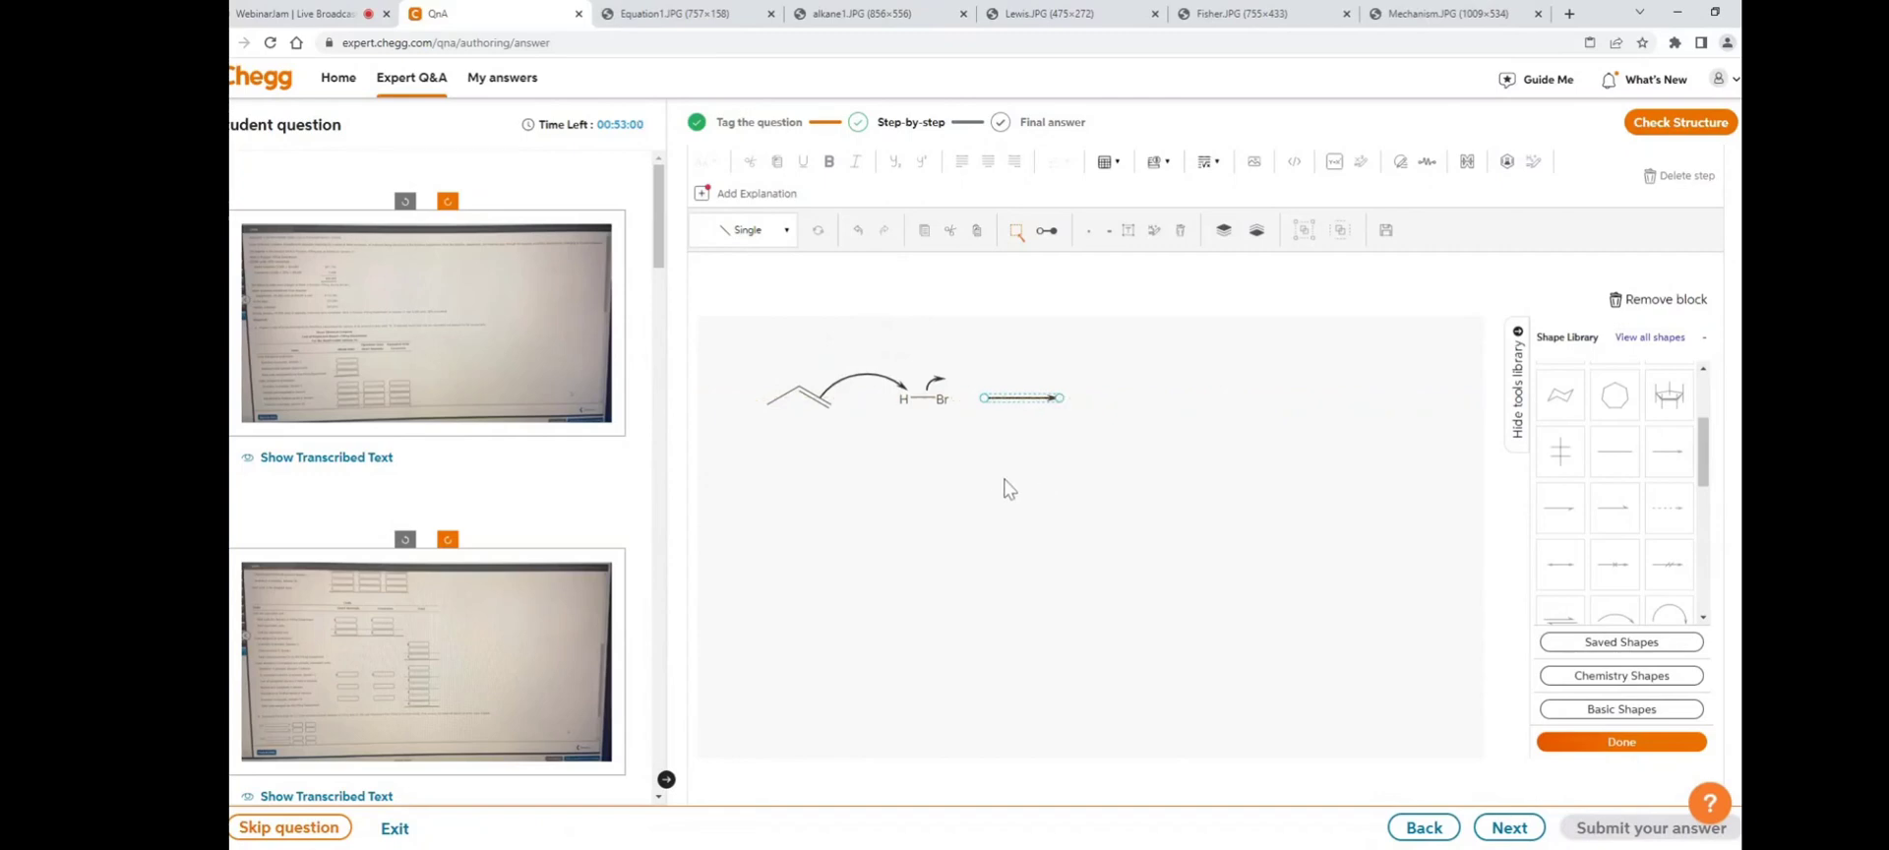
click(1046, 475)
- Duplicate the propene structure and place the copy to the right of the reaction arrow
click(834, 404)
click(795, 403)
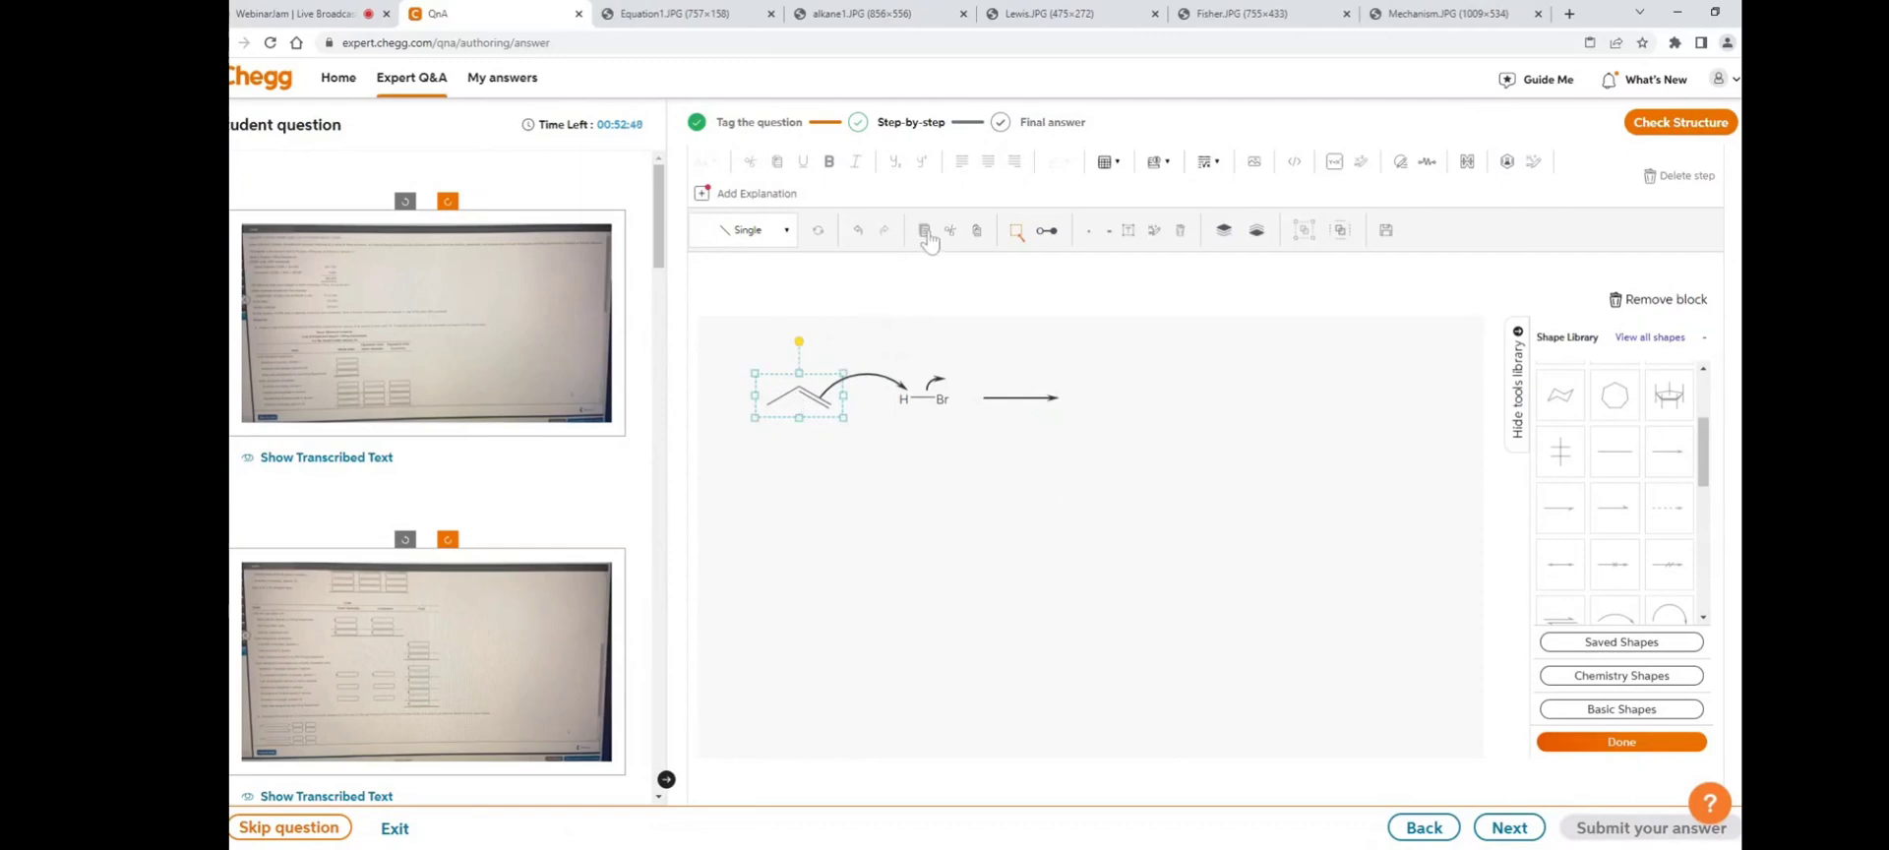
click(977, 230)
drag(821, 421, 1135, 406)
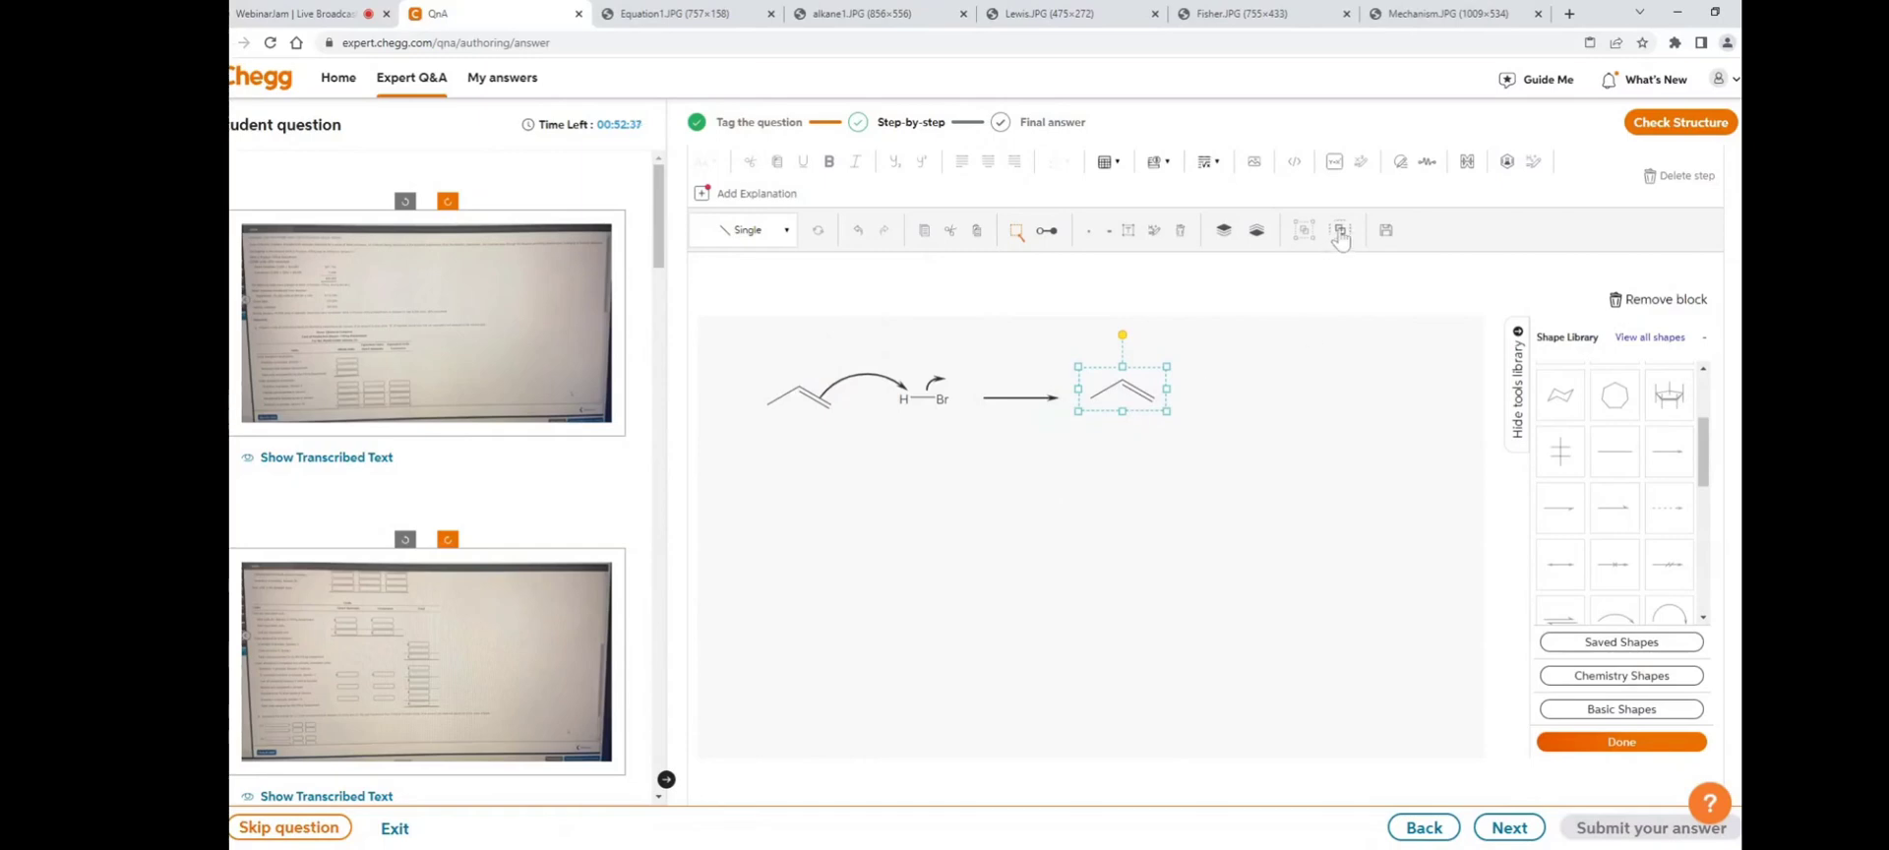
- Ungroup the copied propene and change its double bond to Single
click(1340, 230)
click(1140, 394)
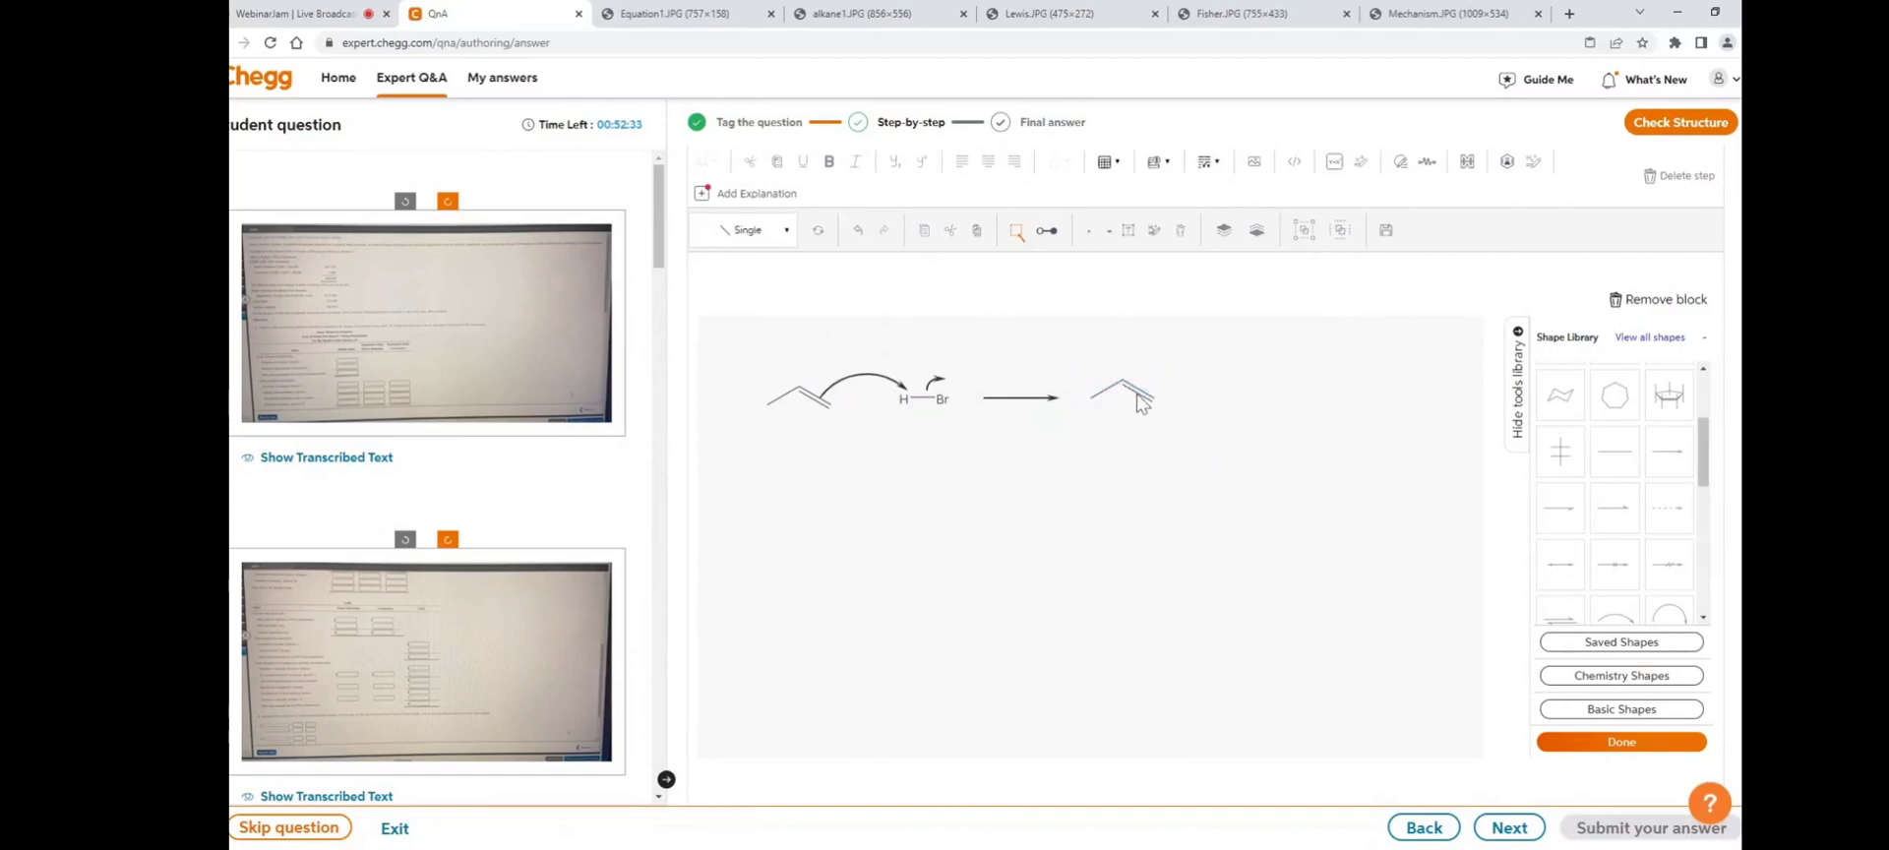
click(1140, 394)
click(752, 232)
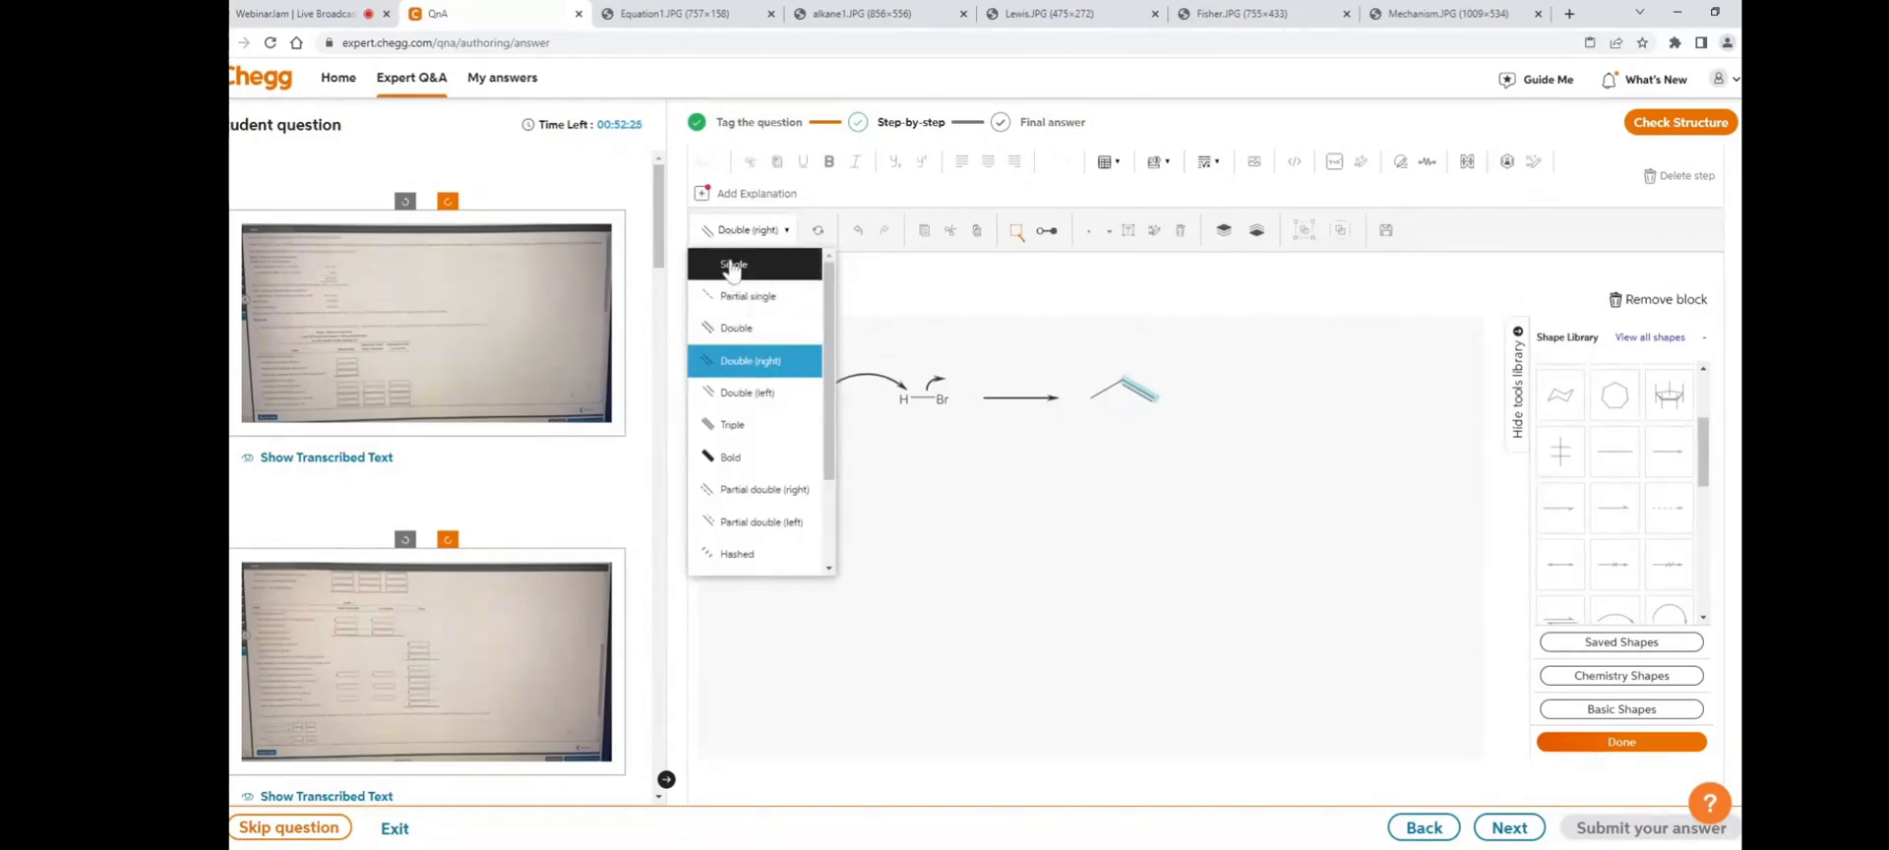
click(733, 265)
double_click(1122, 383)
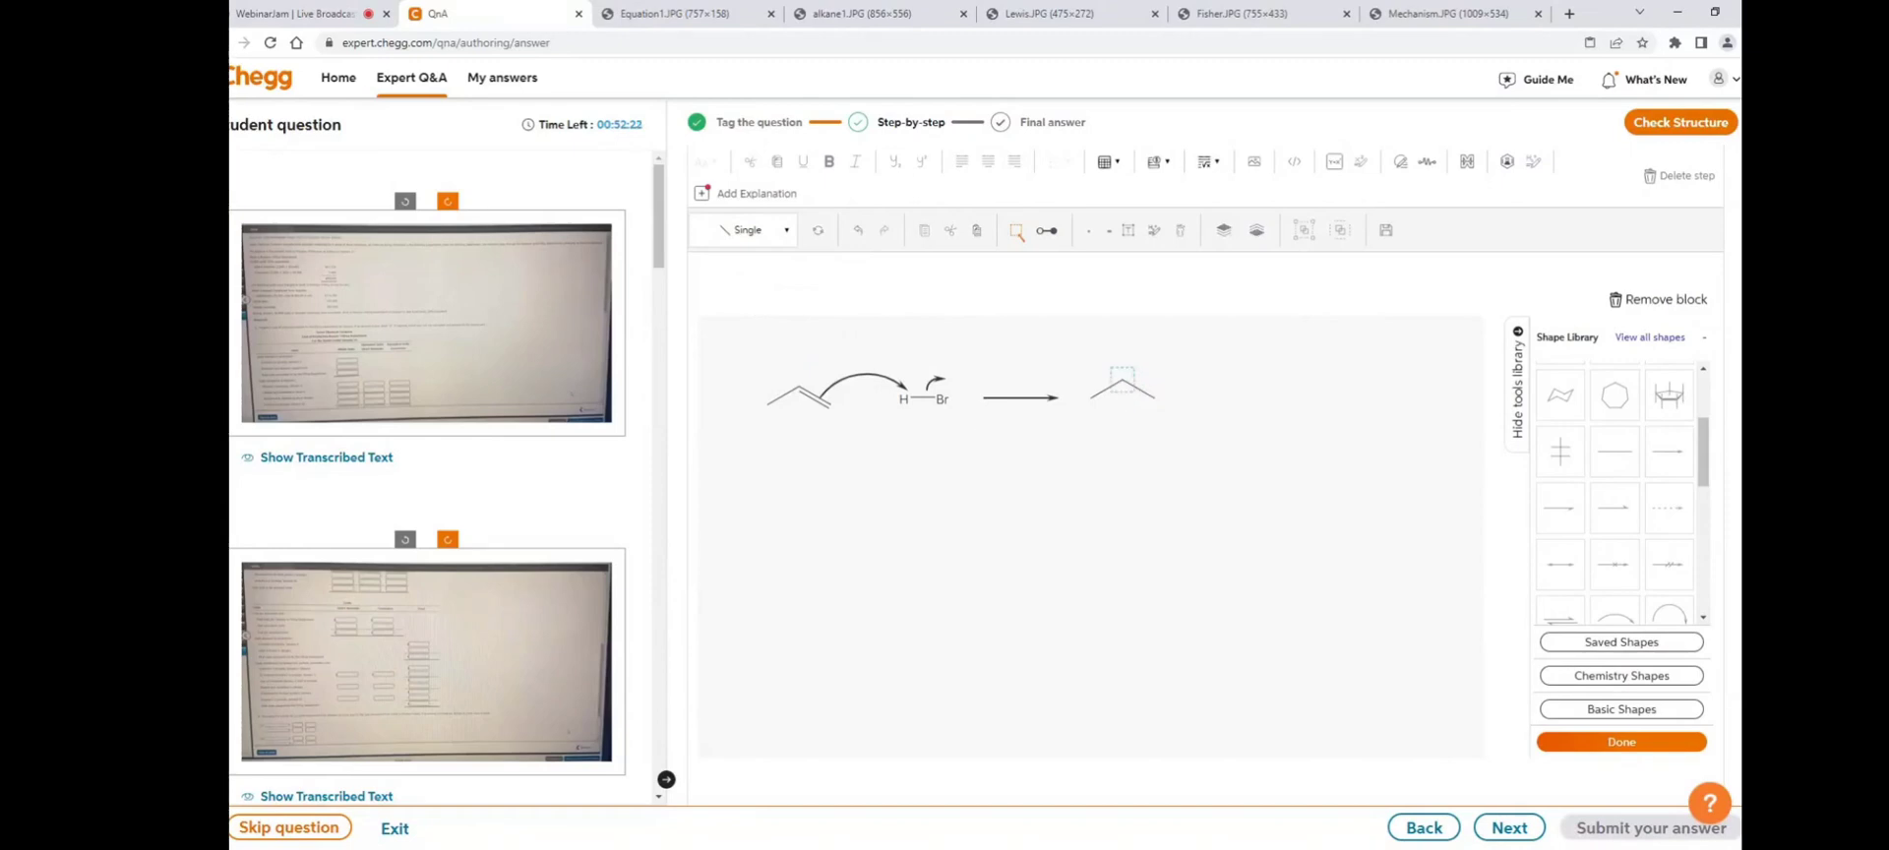
- Add a "+" text label and place it directly above the central carbon of the copied three-carbon chain
click(1129, 232)
click(1116, 448)
double_click(1115, 446)
key(BackSpace)
key(BackSpace)
key(BackSpace)
key(BackSpace)
text(+)
click(1108, 459)
click(1106, 478)
drag(1109, 459, 1125, 372)
click(1144, 487)
- Duplicate the "+" label and place the copy to the right of the carbocation
scroll(1143, 486, up, 2)
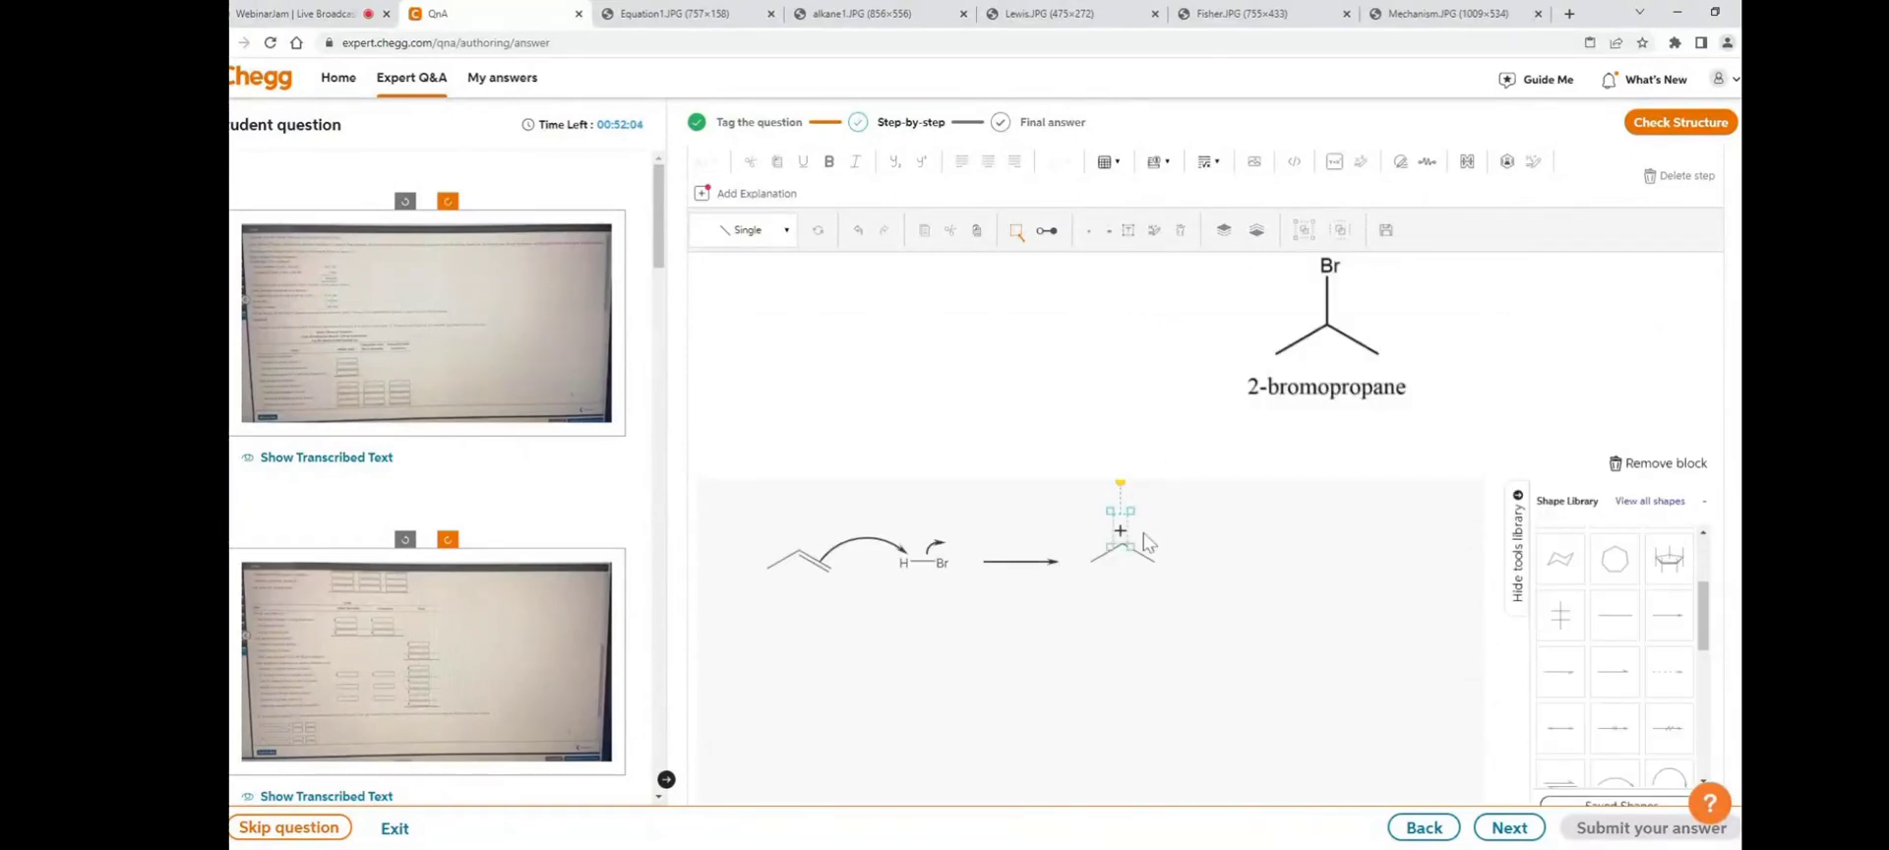
click(977, 232)
drag(1139, 549, 1217, 557)
click(1194, 617)
- Add a text label reading Br just below the separate plus sign
scroll(1269, 569, down, 2)
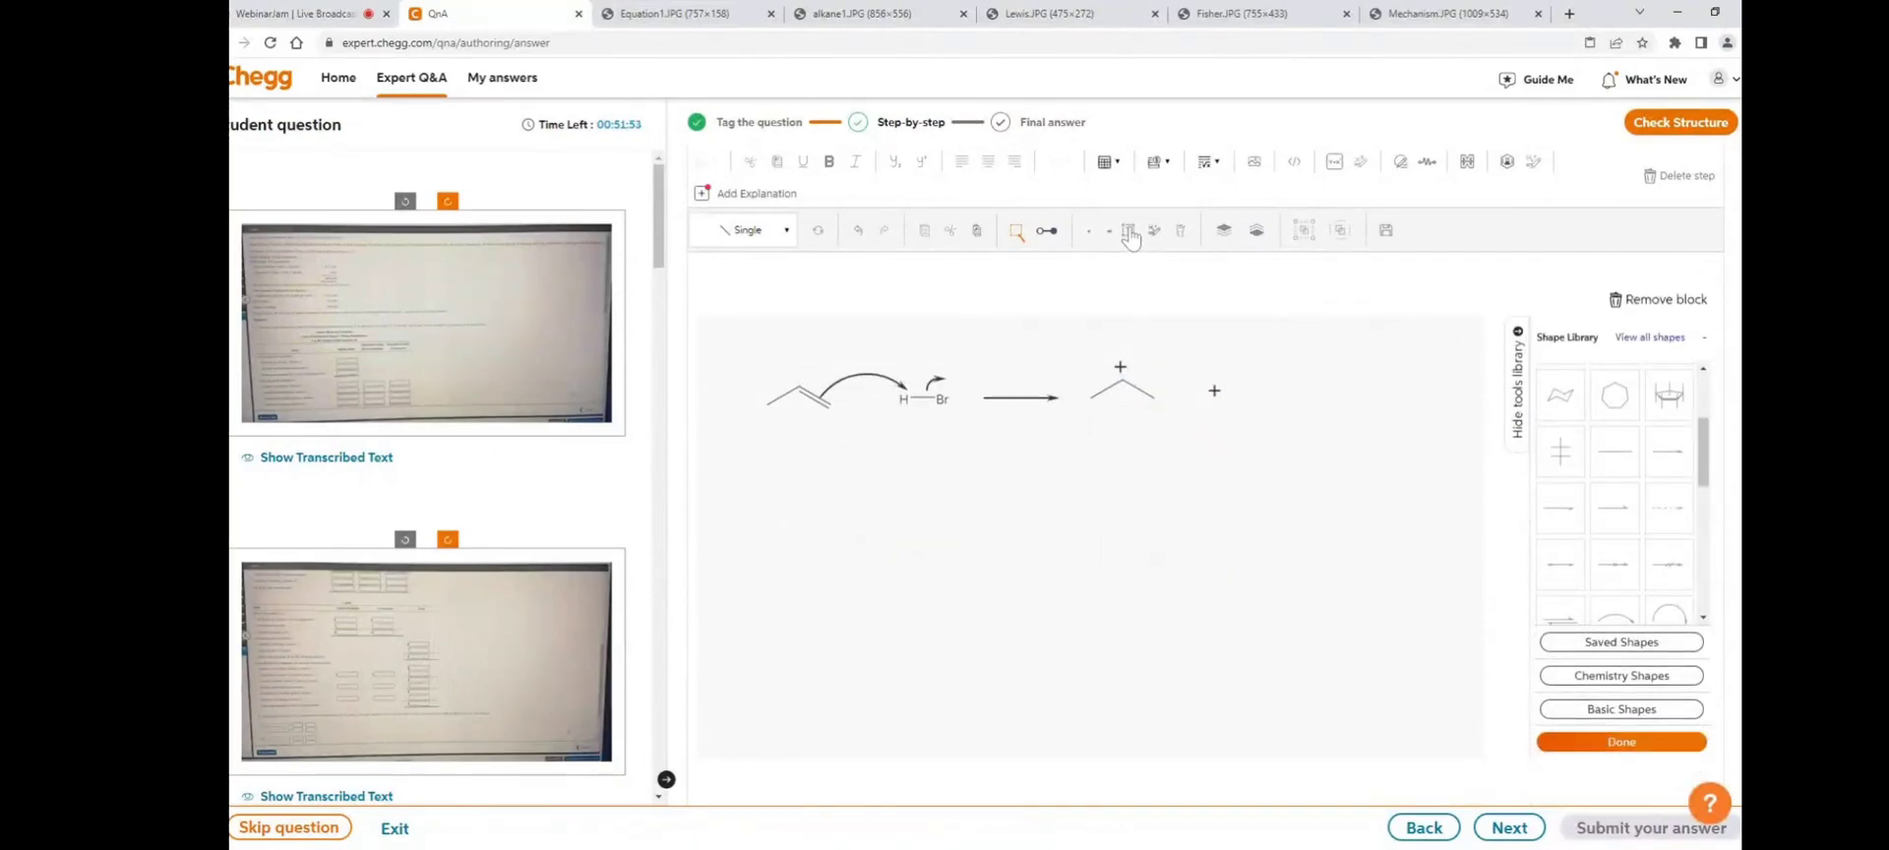
click(1129, 234)
click(1250, 468)
double_click(1242, 461)
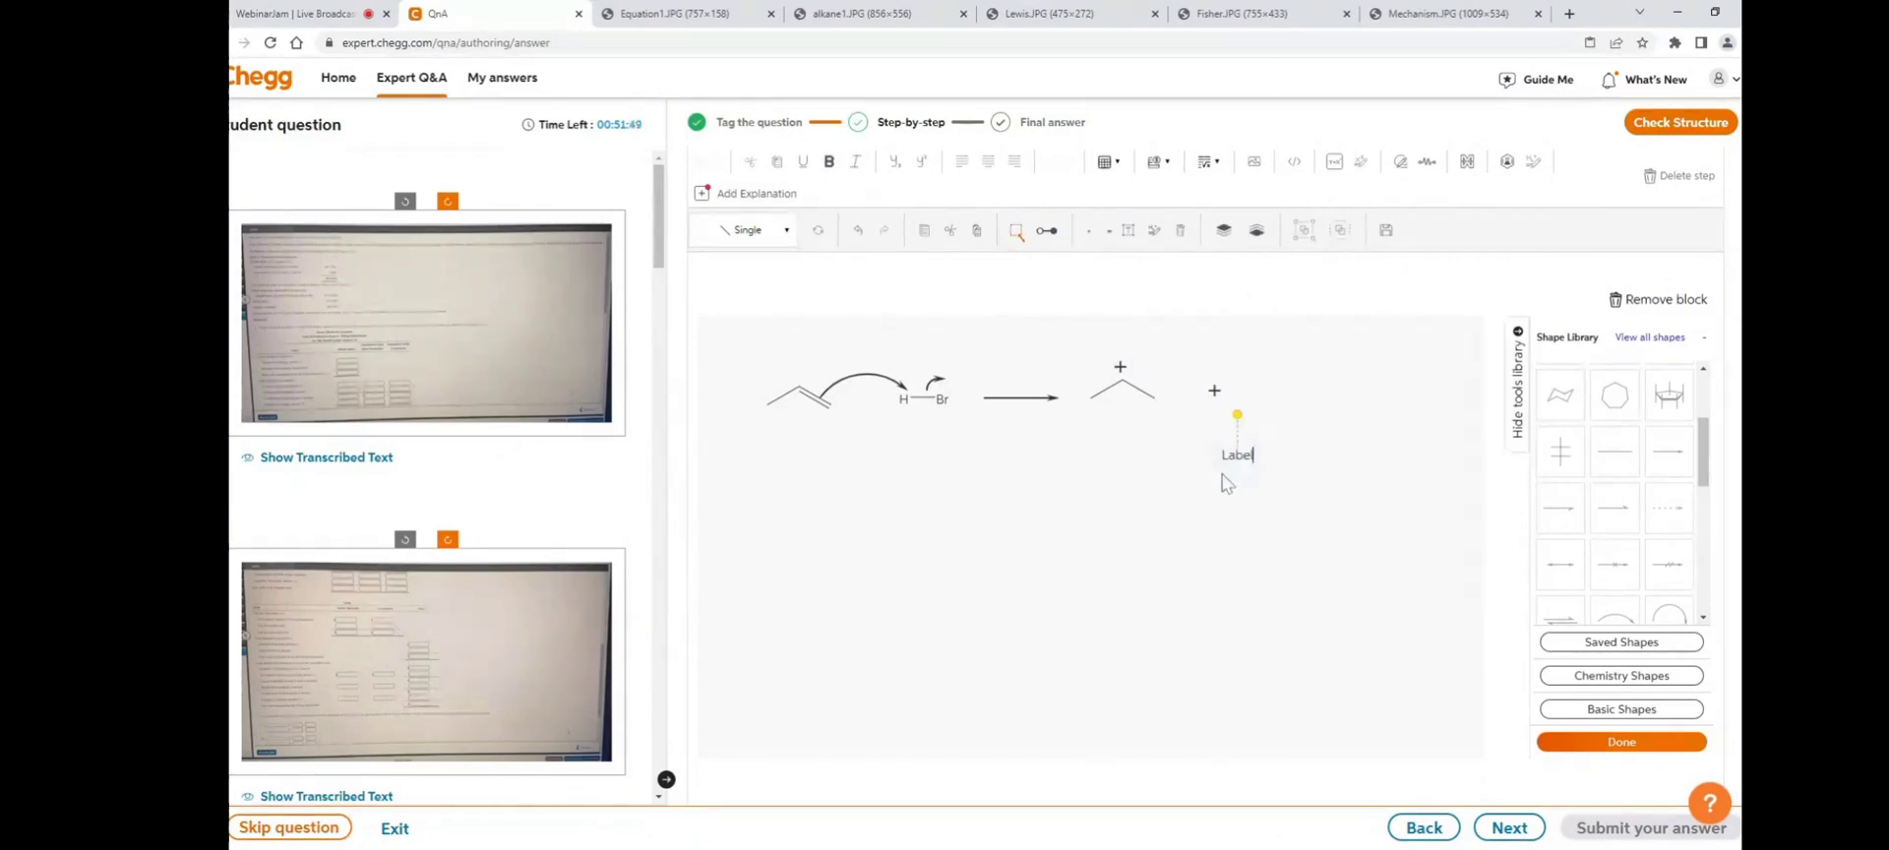
key(BackSpace)
key(BackSpace)
key(BackSpace)
key(BackSpace)
key(BackSpace)
text(B)
click(1258, 572)
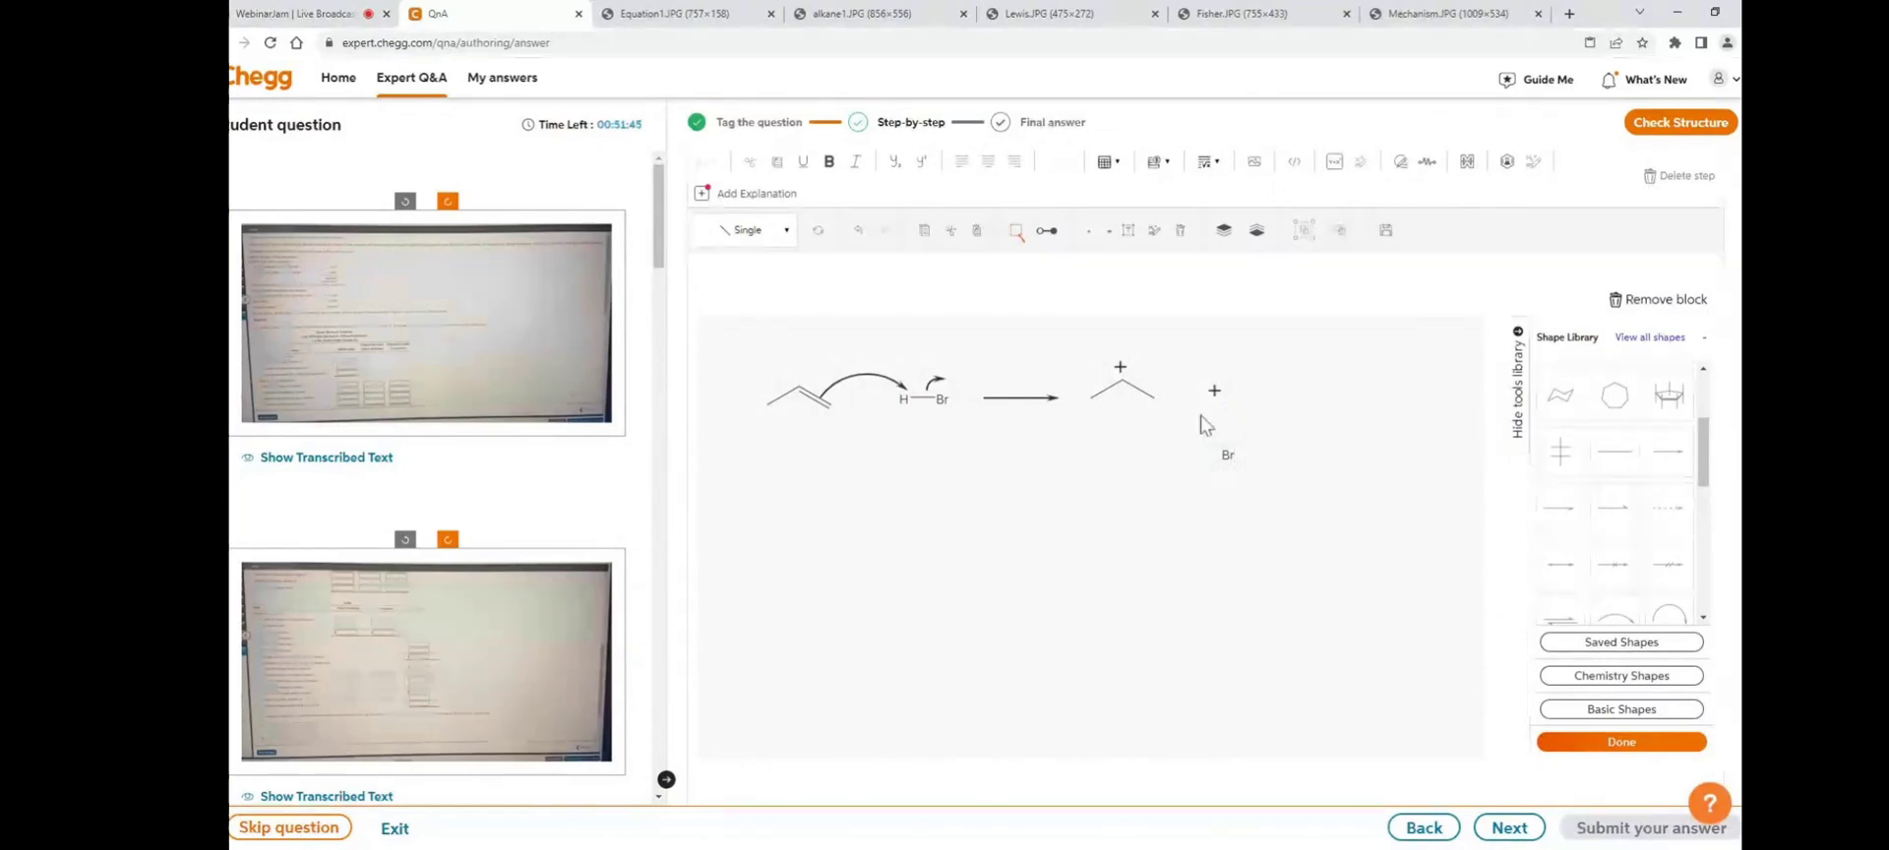
- Add a "-" text label and place it as a superscript charge beside the new Br label
click(1129, 232)
click(1312, 480)
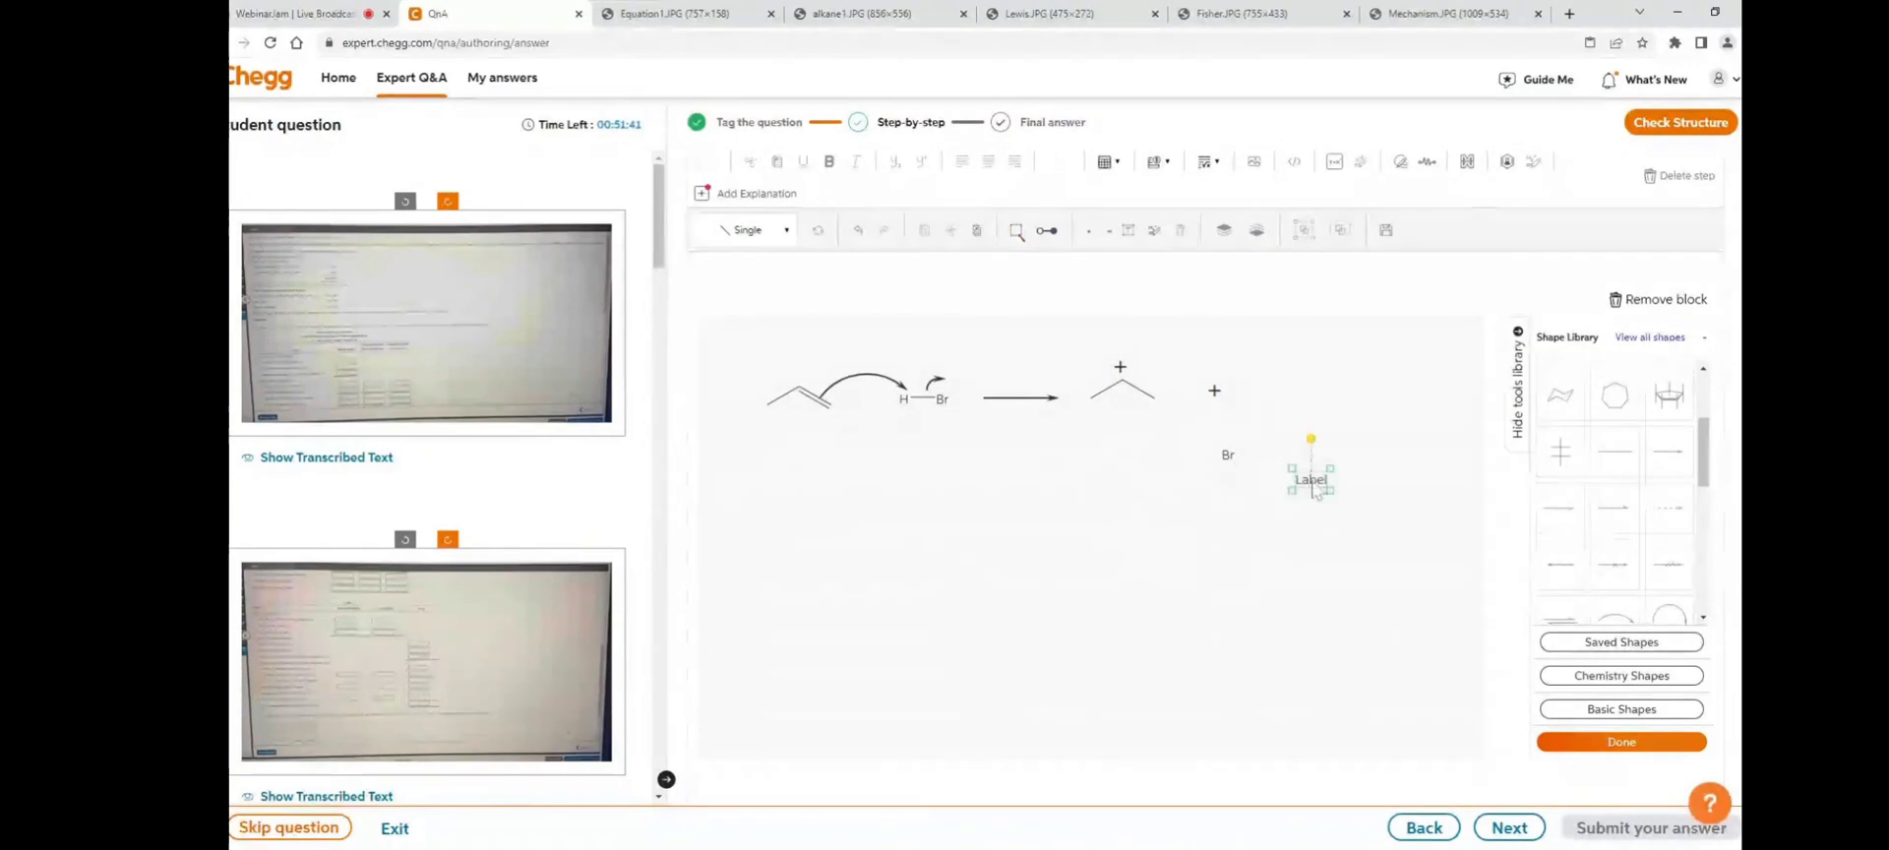
double_click(1312, 480)
key(BackSpace)
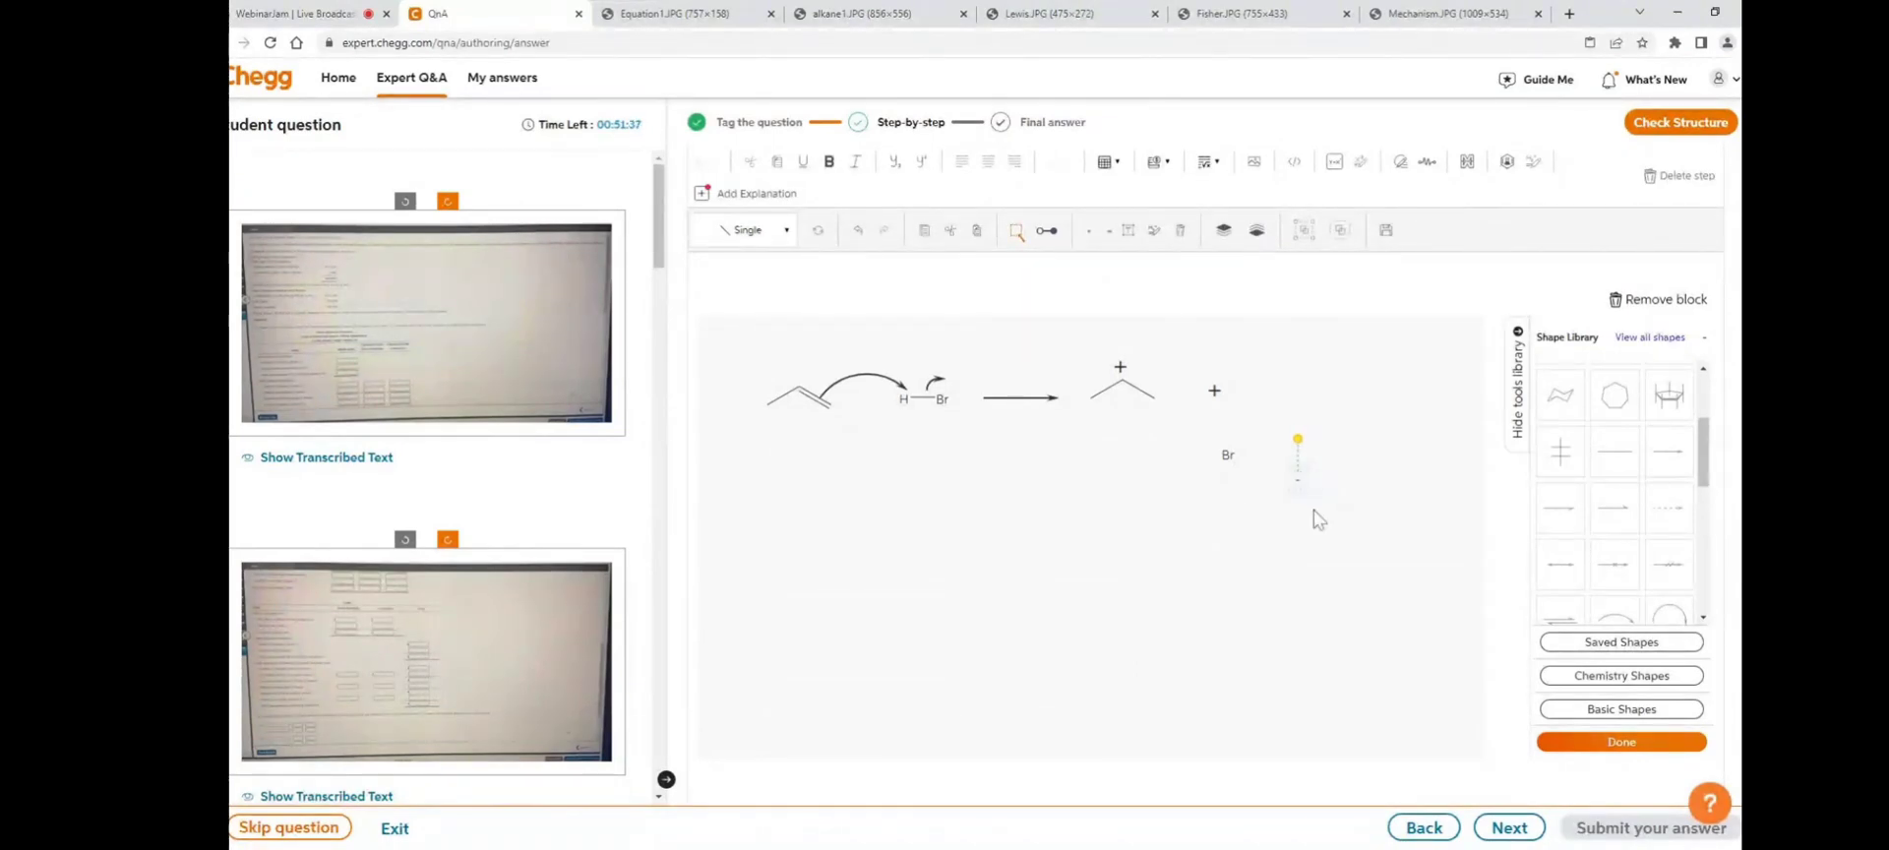
text(-)
drag(1306, 502, 1248, 465)
click(1253, 528)
- Group the Br label with its minus charge and move the ion to the right of the separate plus sign
drag(1202, 492, 1287, 427)
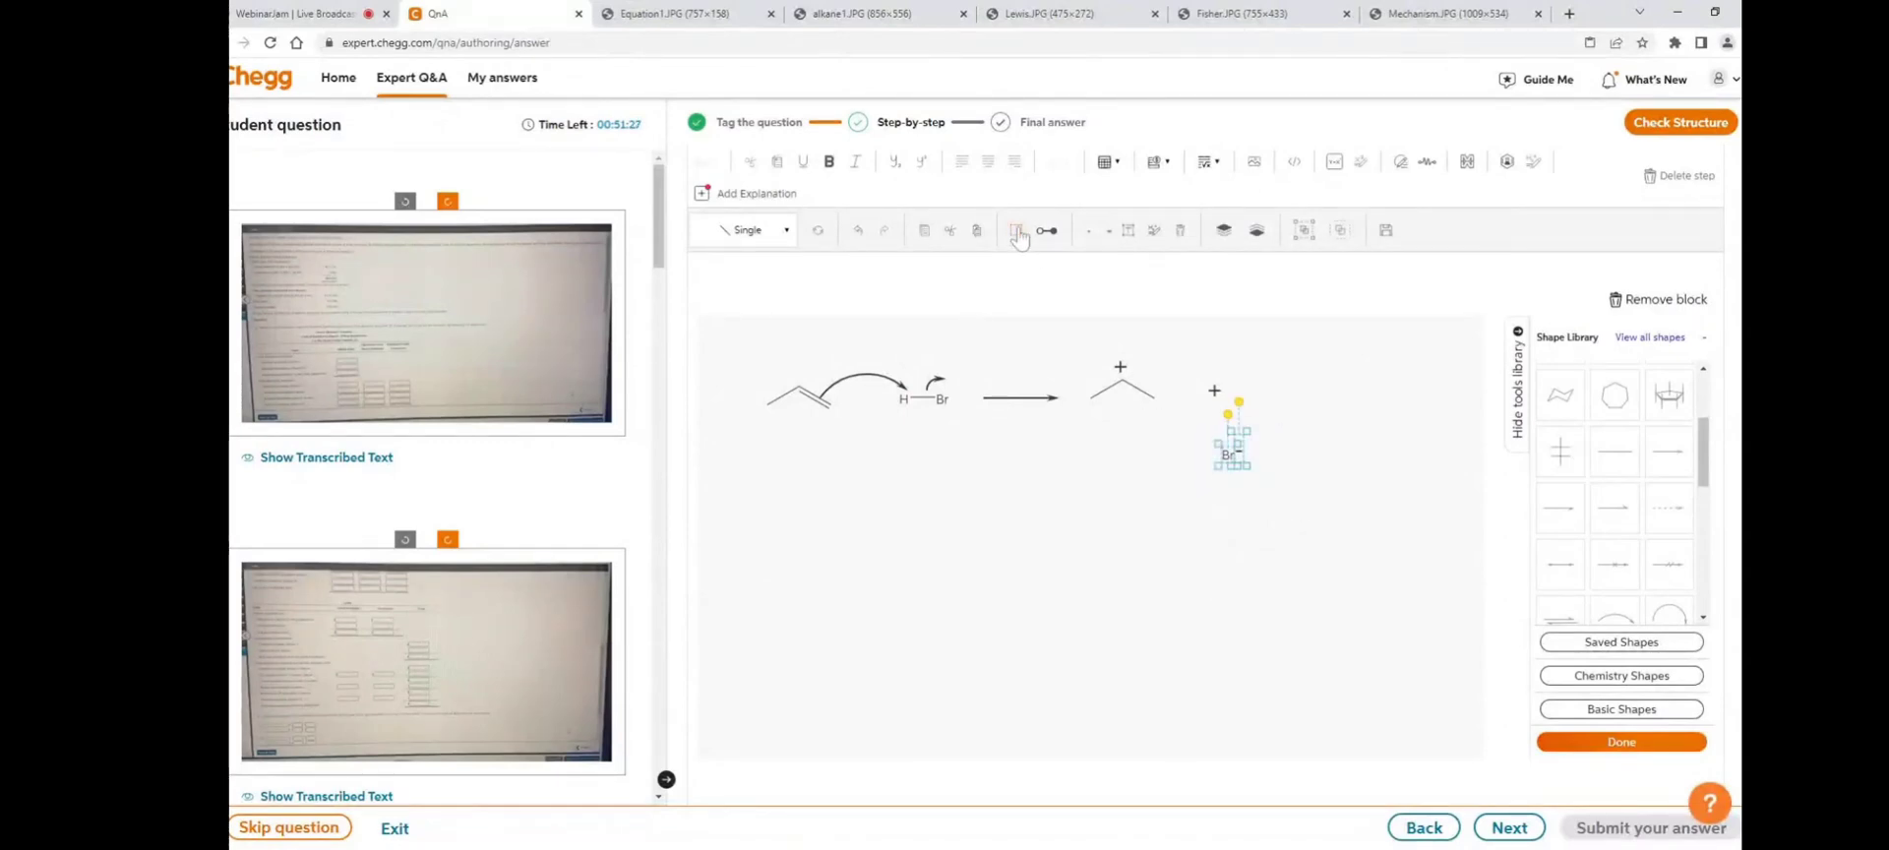
click(1304, 231)
click(1247, 468)
drag(1232, 462, 1279, 404)
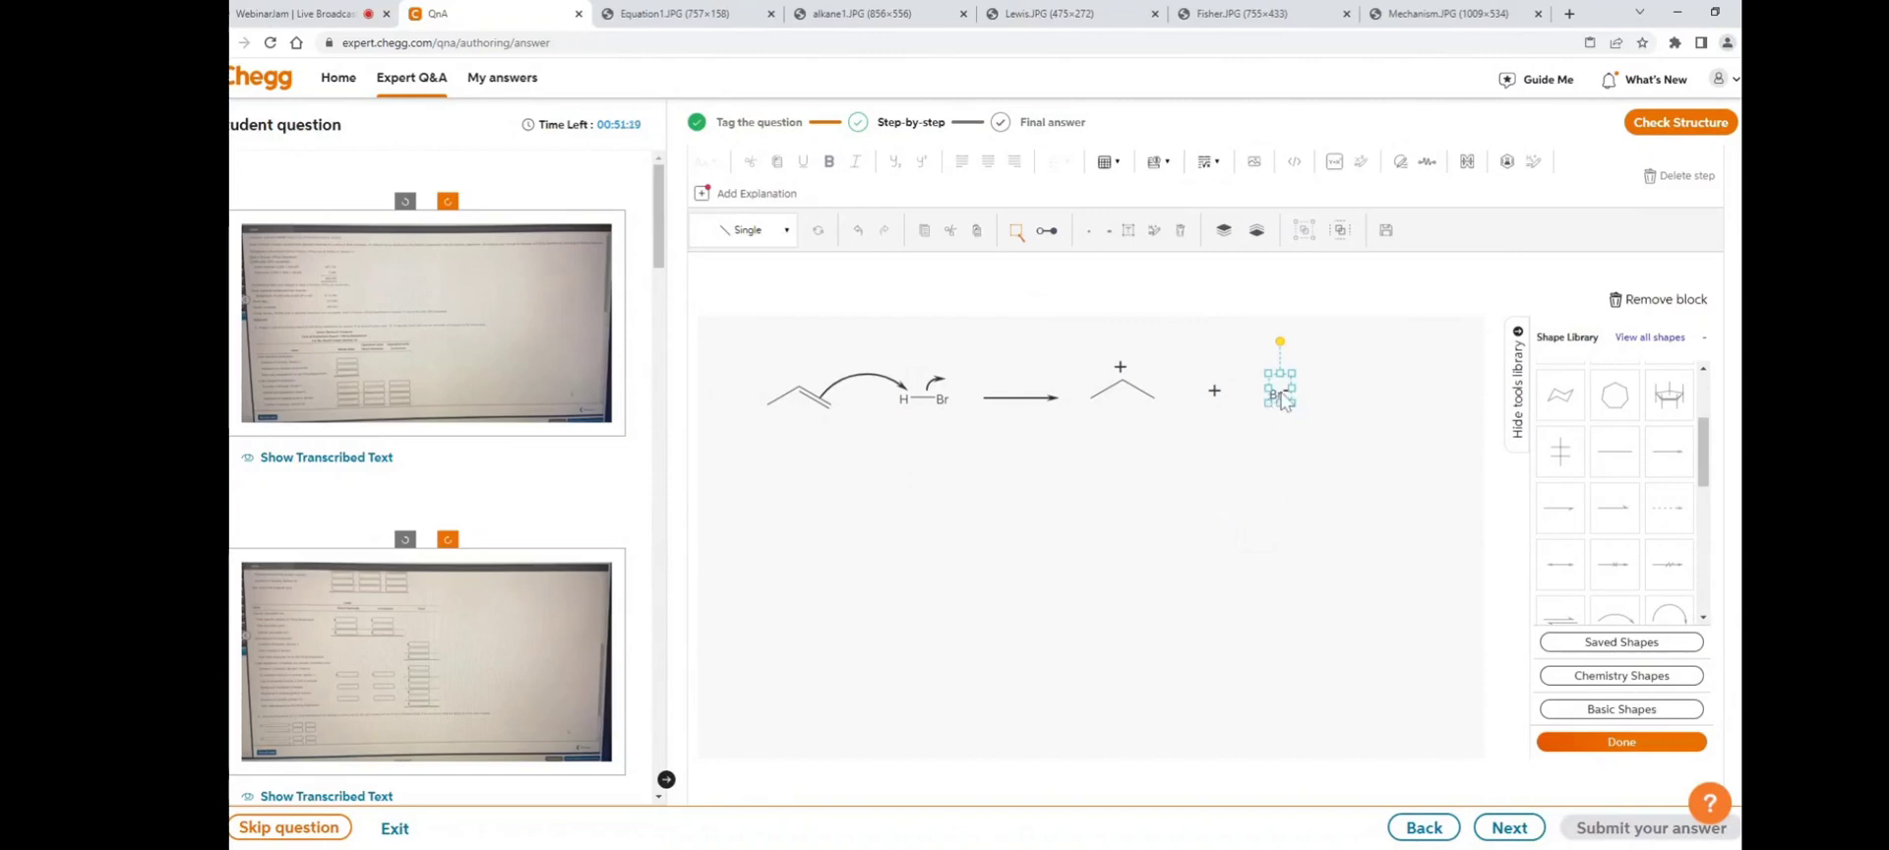
- Add a curved arrow arching from the bromide ion back to the positive charge on the carbocation
scroll(1269, 495, up, 2)
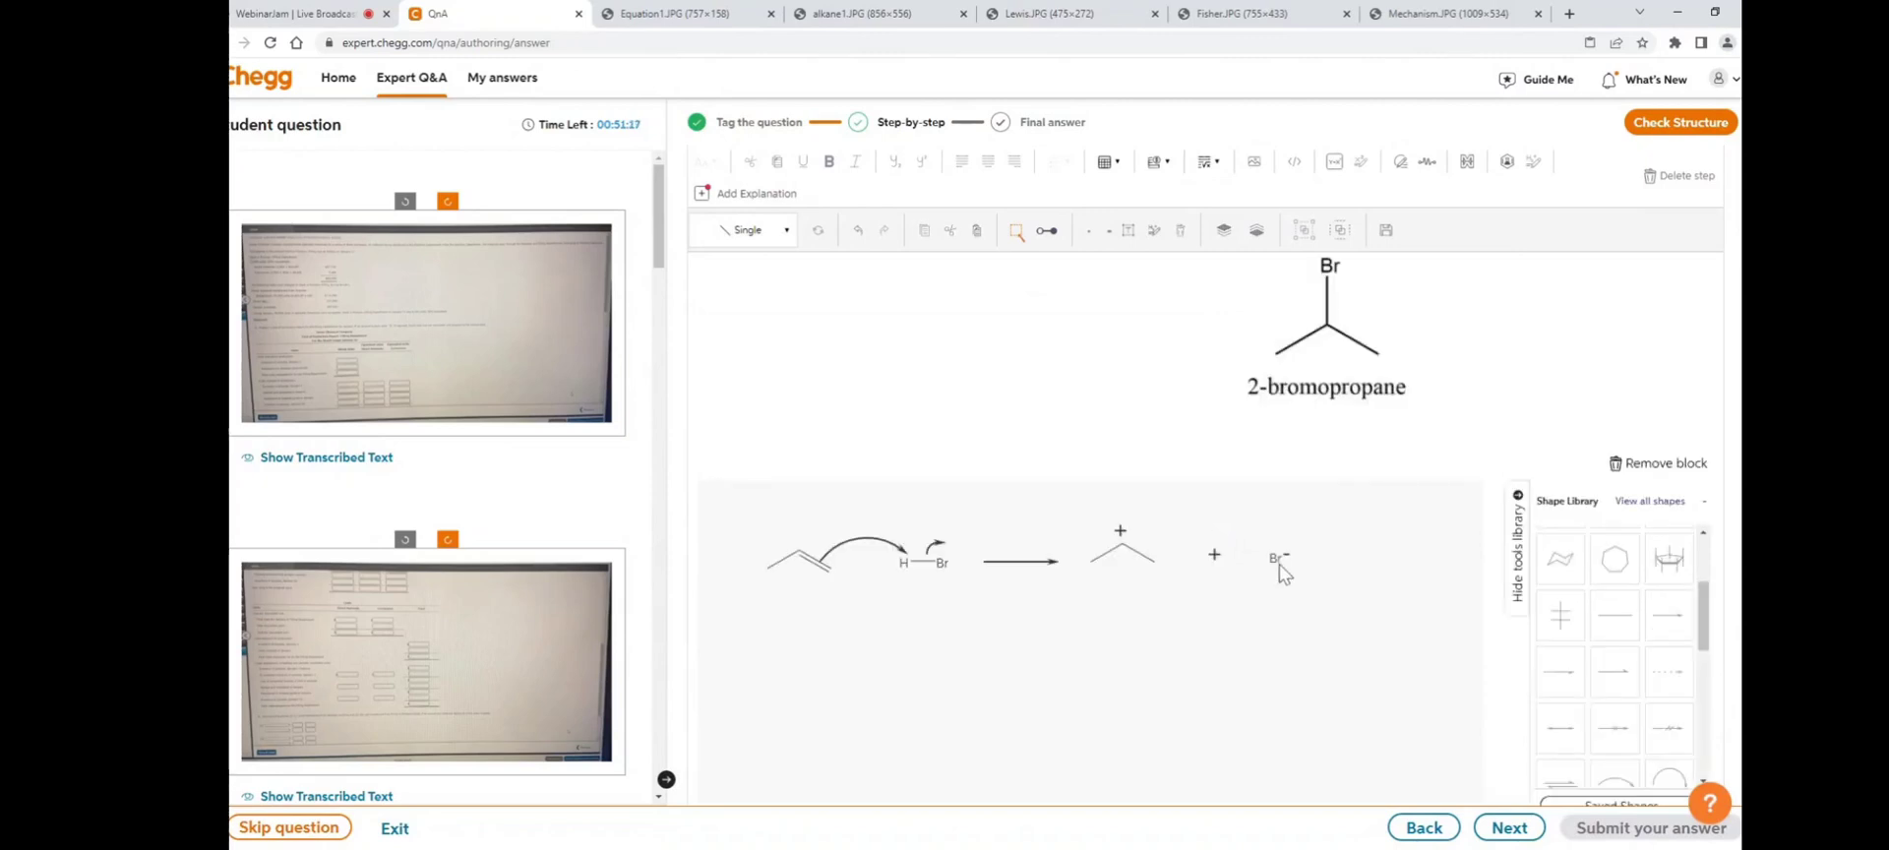
scroll(1348, 610, down, 1)
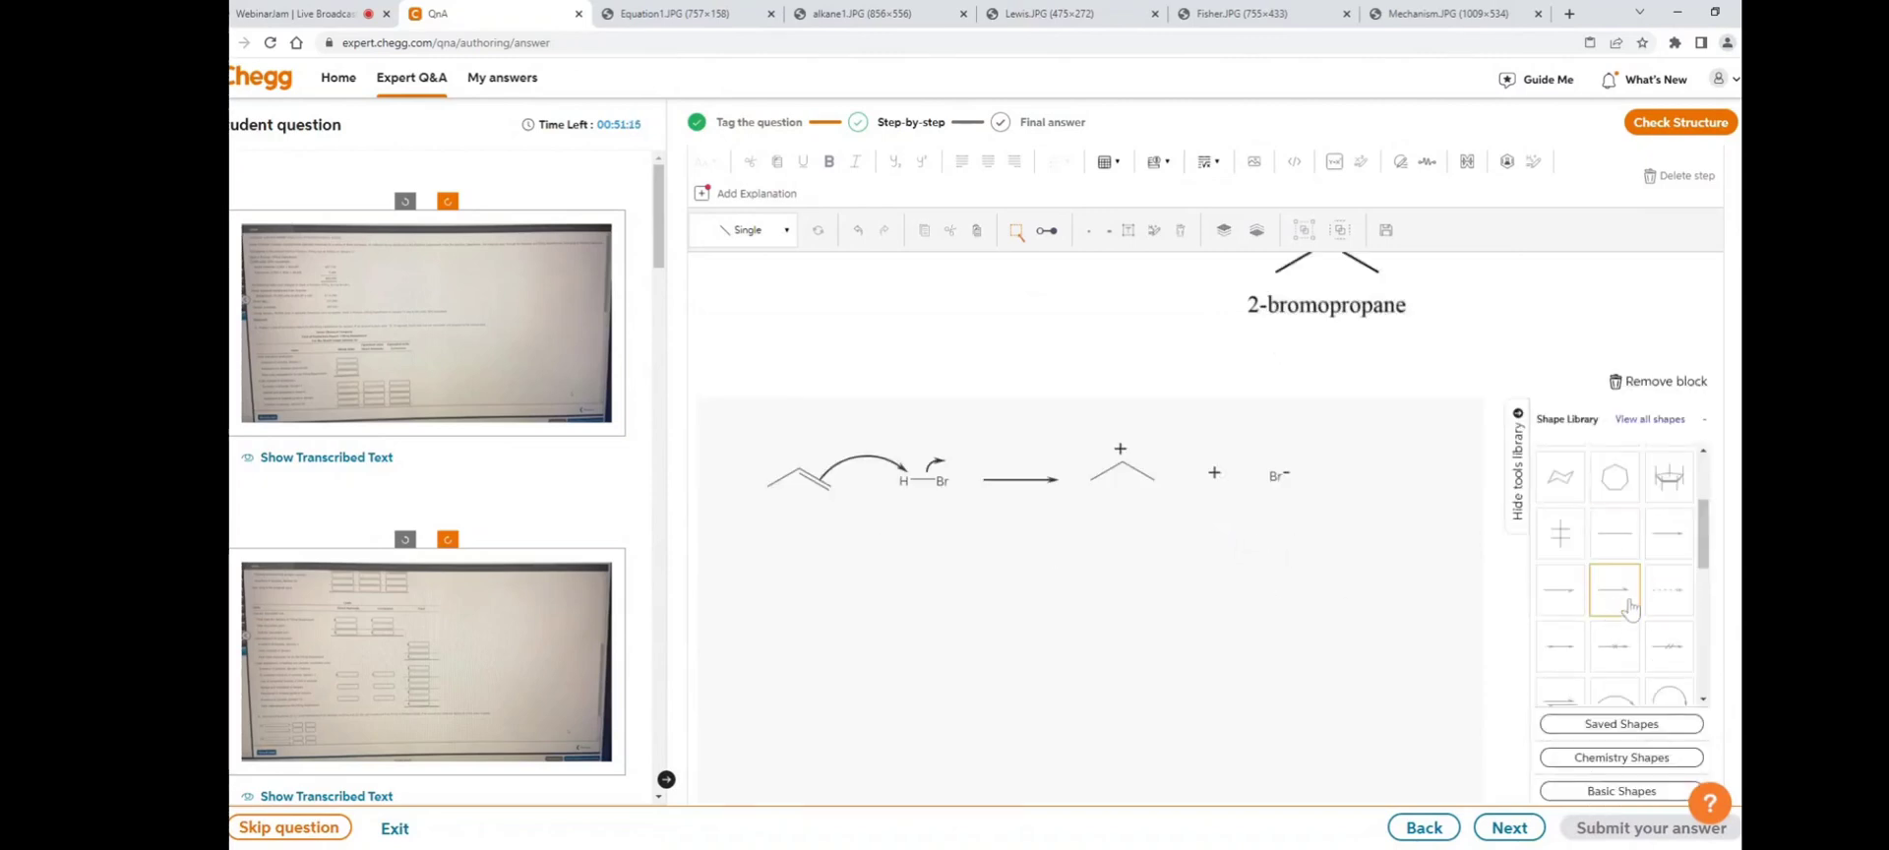
scroll(1622, 552, down, 3)
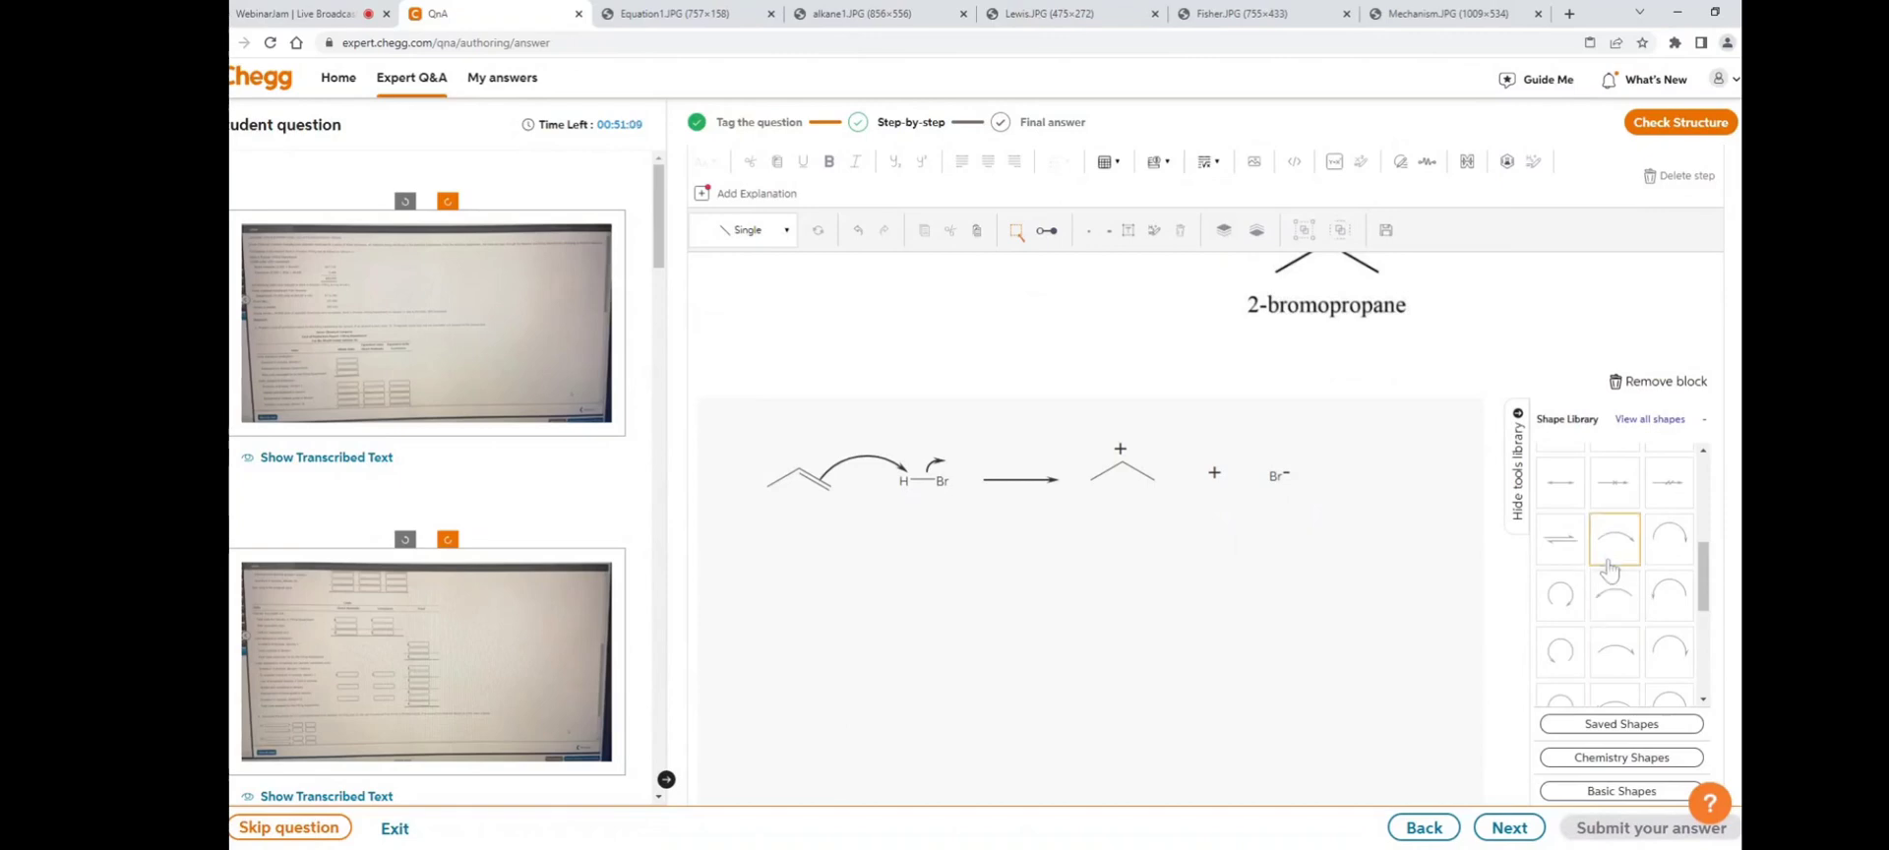
drag(1614, 605, 1264, 460)
click(1252, 471)
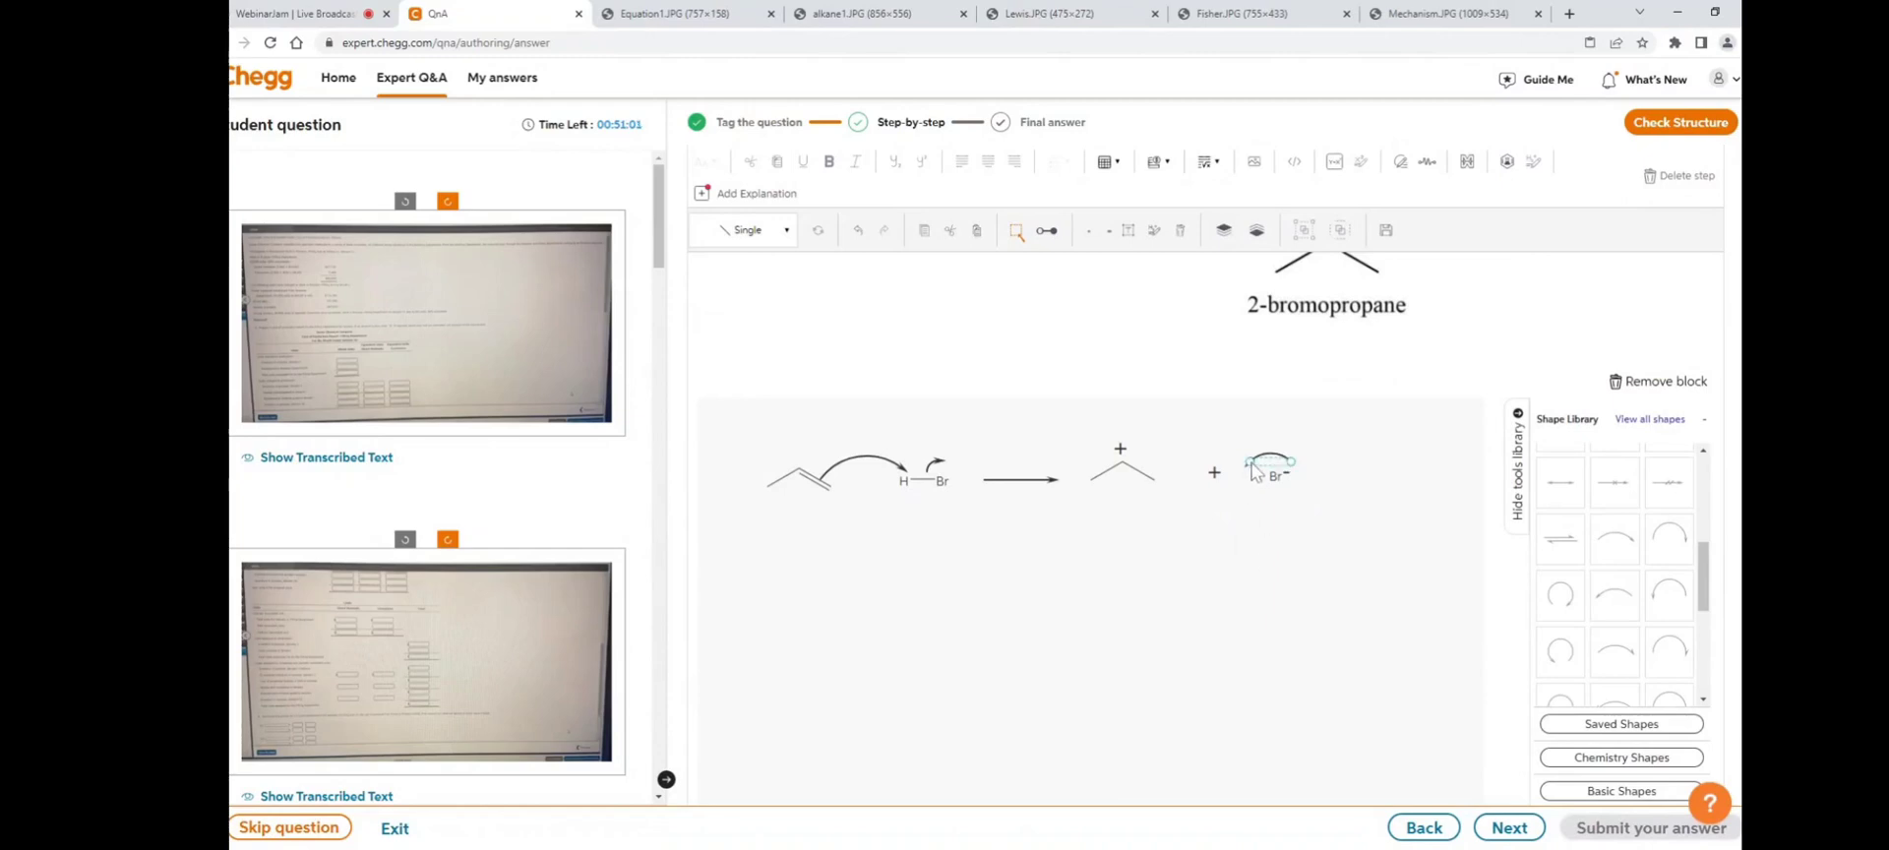
drag(1251, 467, 1134, 445)
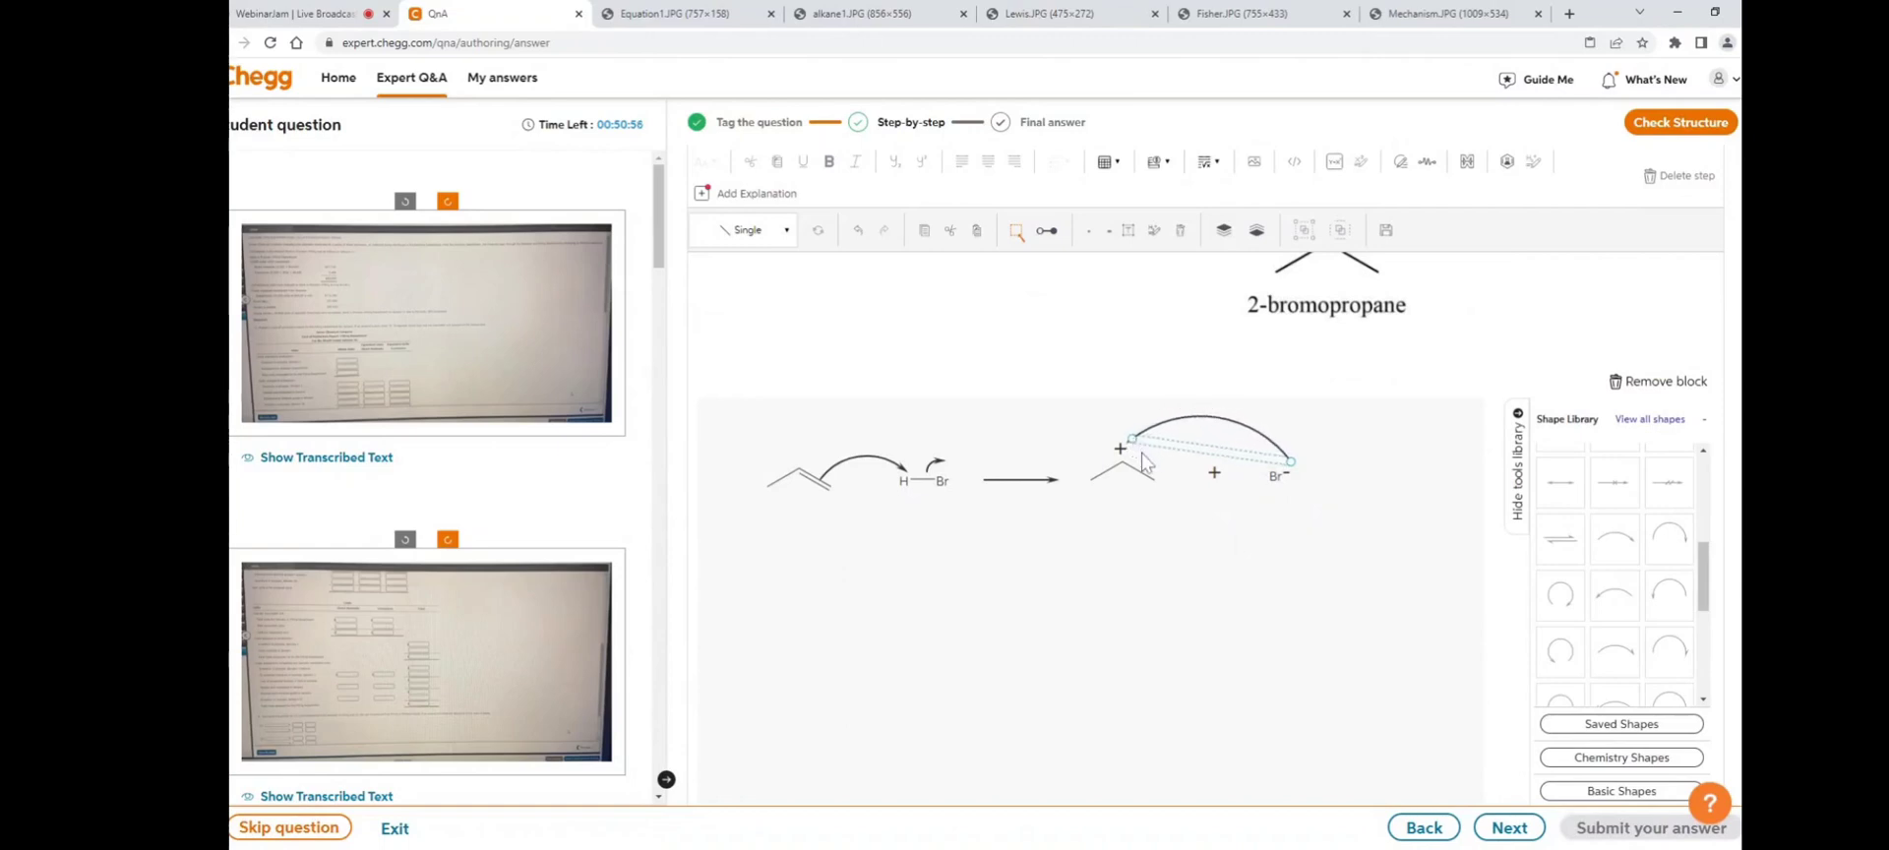
click(1261, 577)
- Place a straight reaction arrow below the carbocation and bromide pair and turn it to point vertically downward
scroll(1624, 522, up, 3)
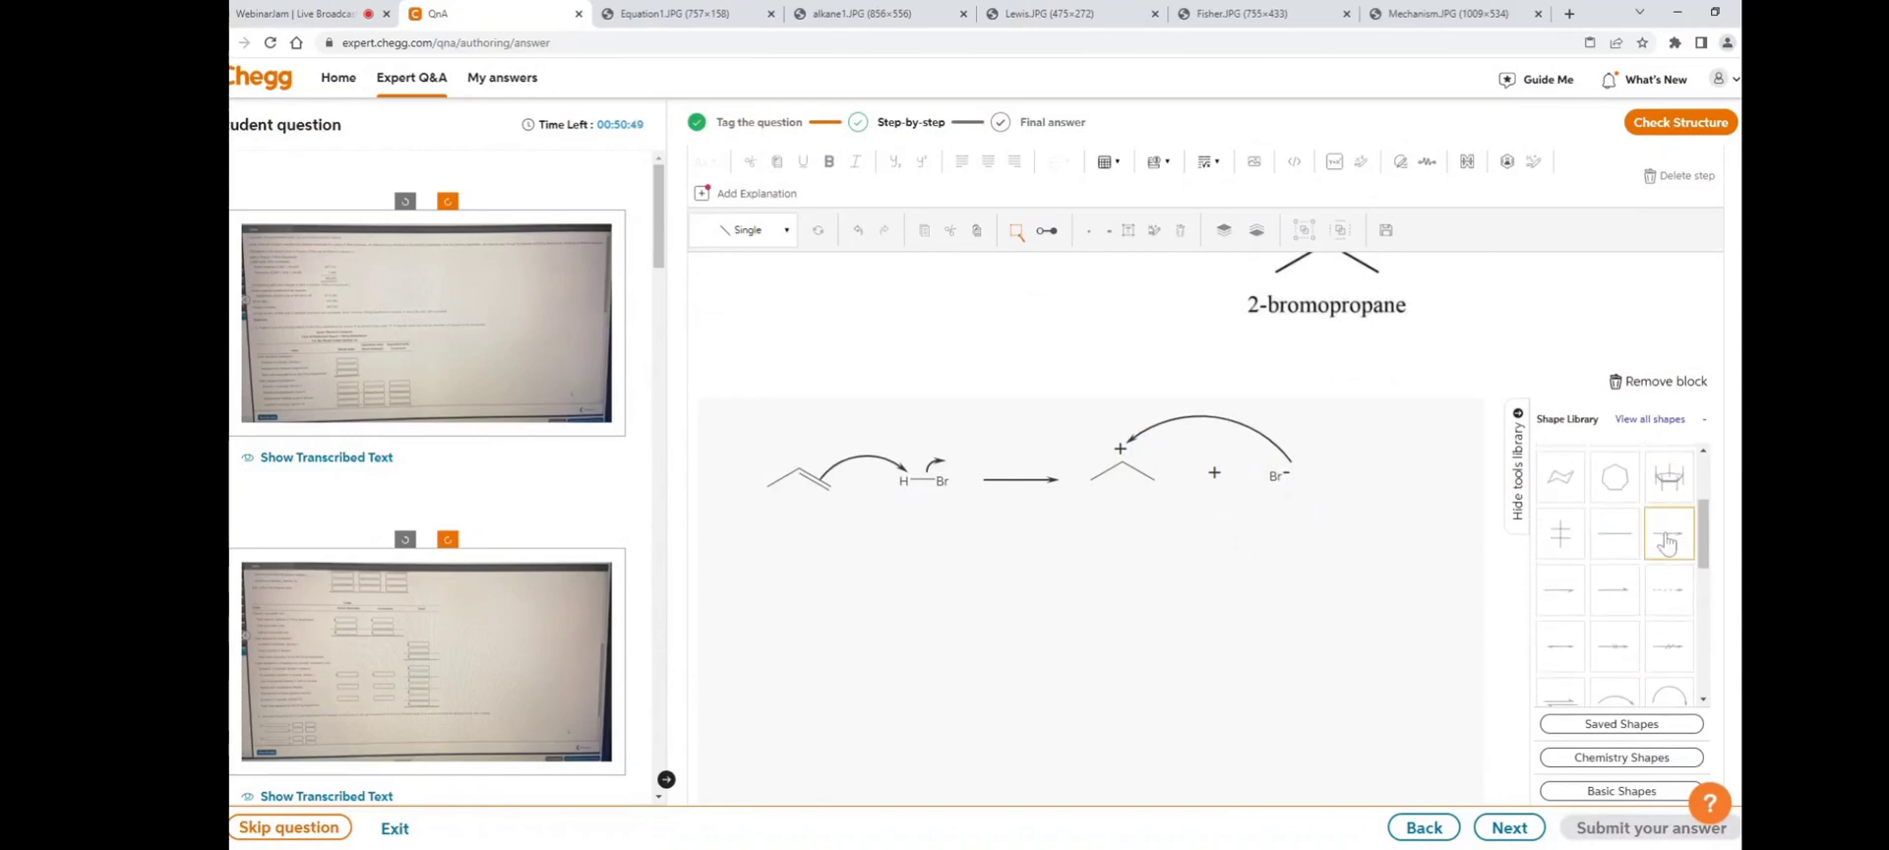
click(1670, 532)
drag(1237, 555, 1246, 548)
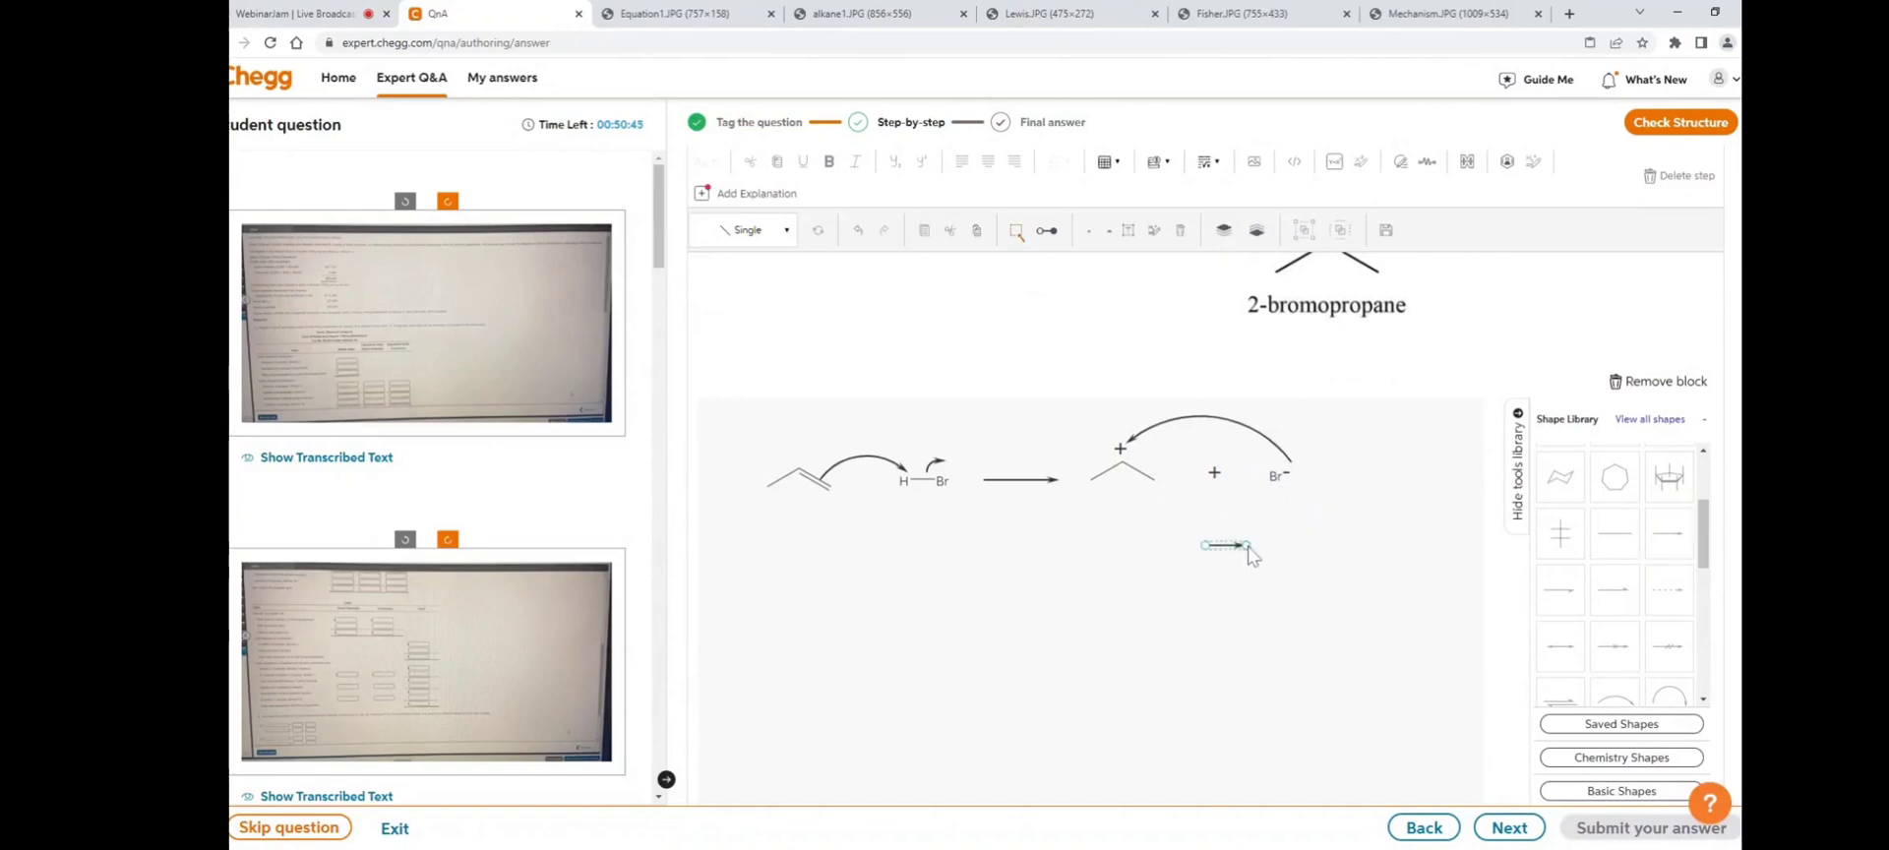
drag(1248, 545, 1208, 579)
click(1213, 577)
click(1200, 570)
drag(1210, 595, 1225, 566)
- Duplicate the original propene structure and place the copy just below the downward reaction arrow
scroll(1200, 566, down, 1)
click(787, 411)
click(852, 440)
click(817, 411)
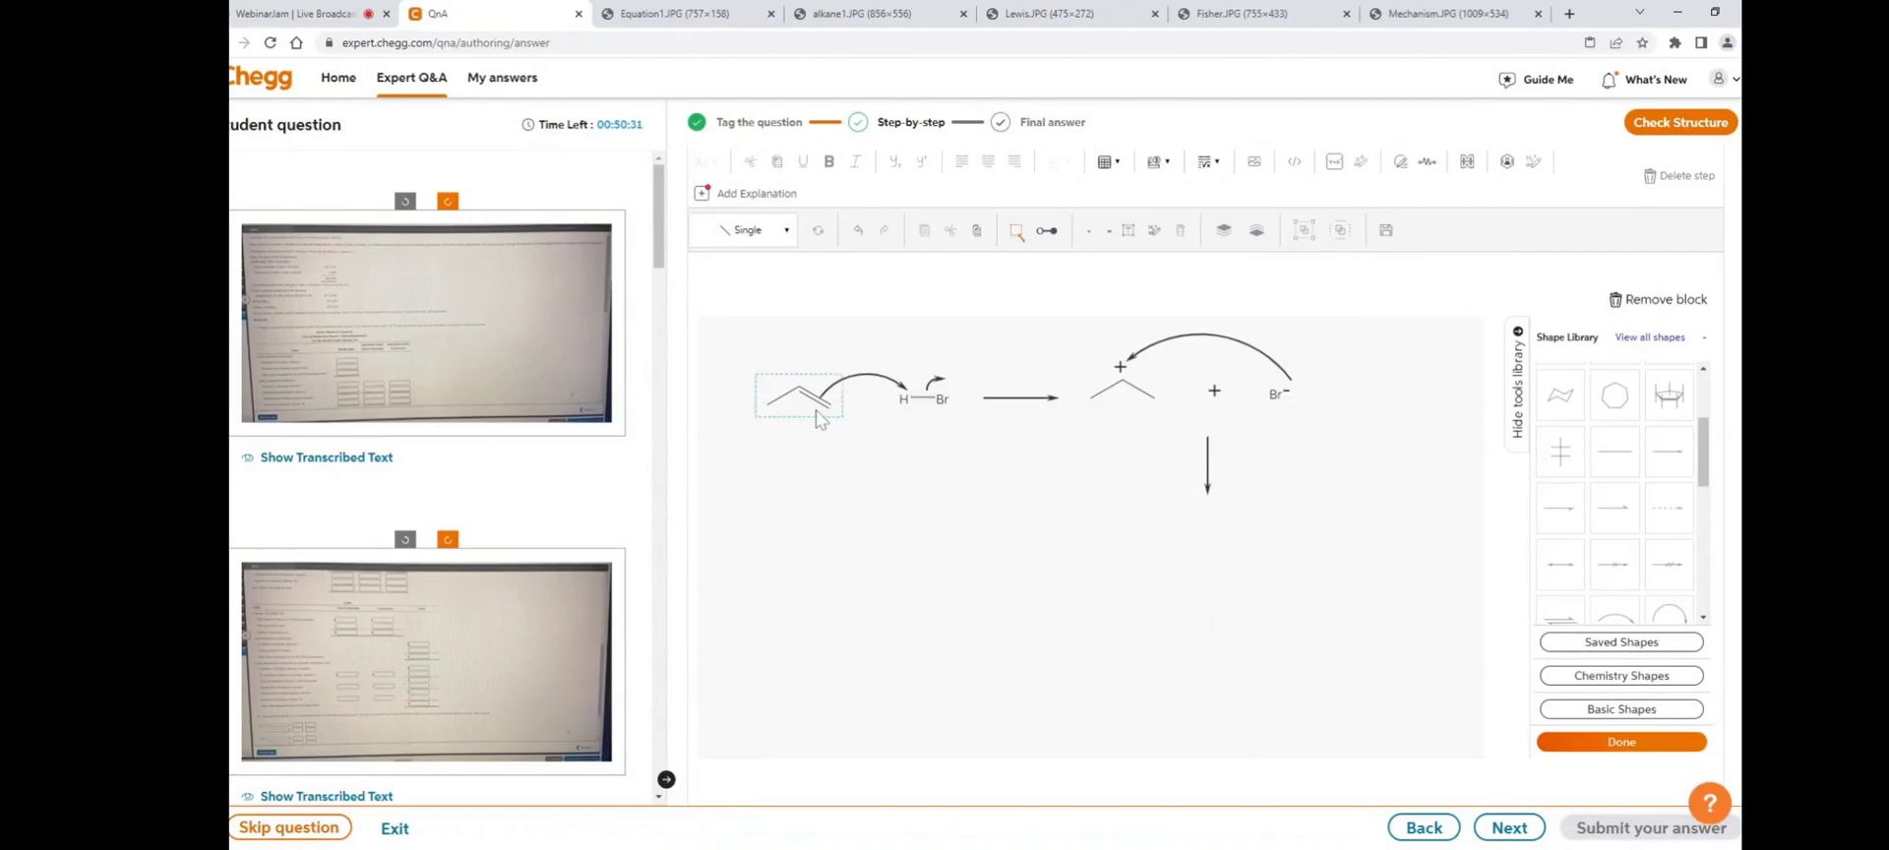
click(793, 402)
click(924, 230)
click(977, 230)
drag(830, 428, 1230, 581)
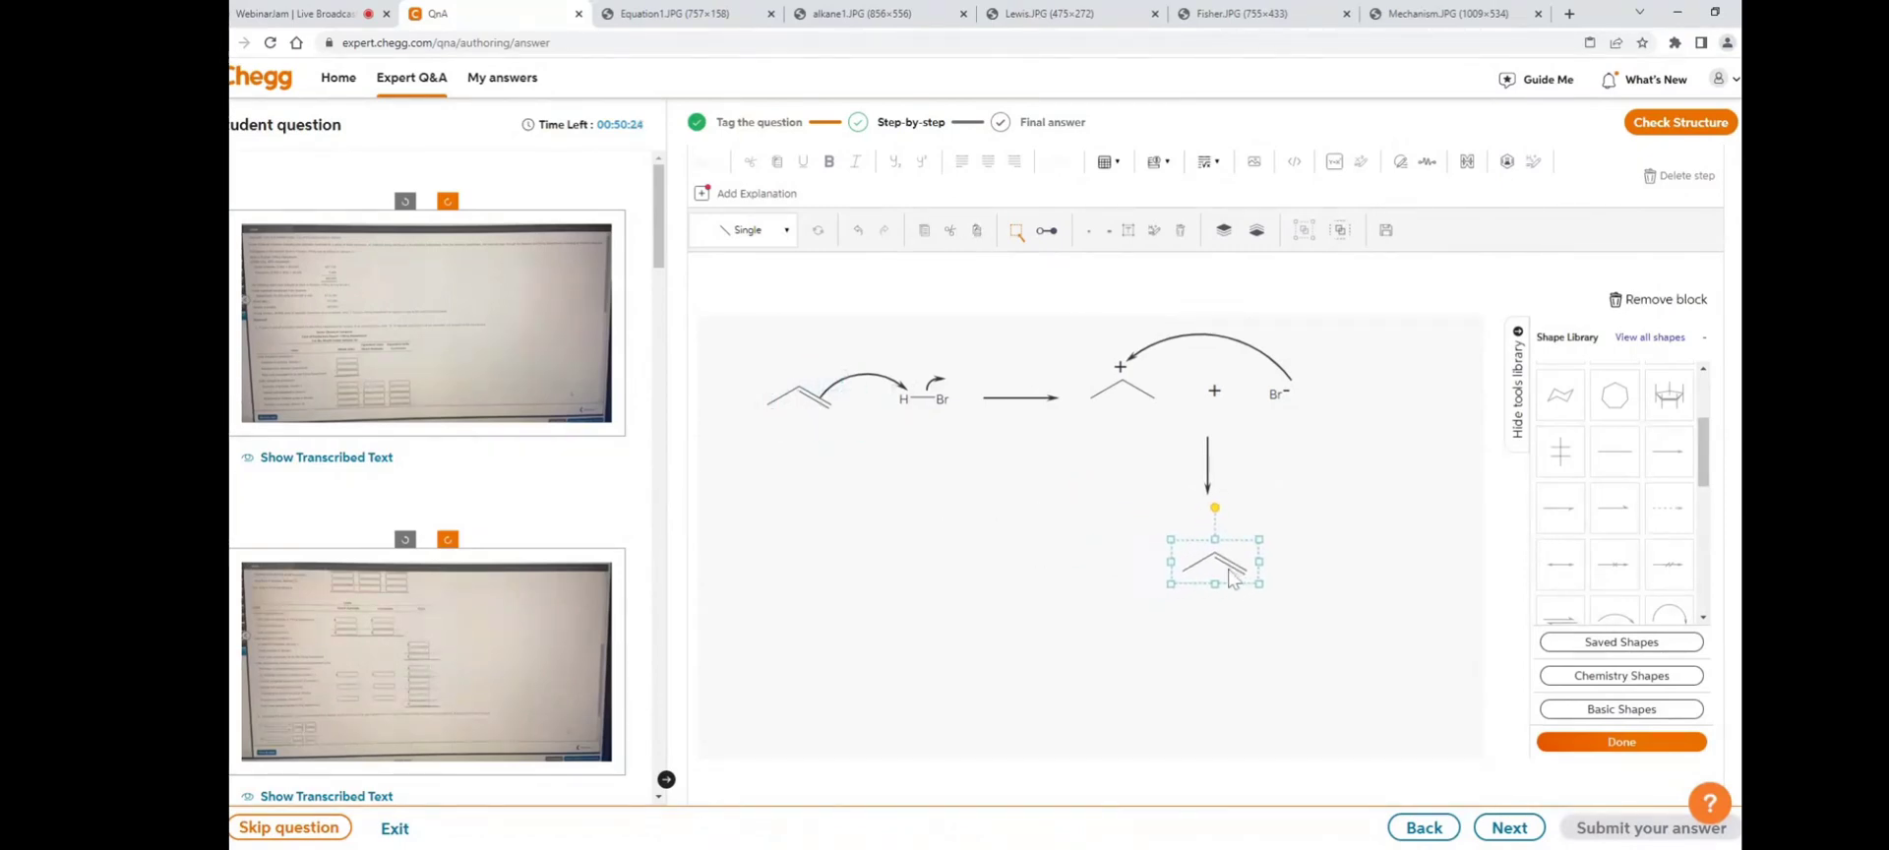
click(1314, 618)
click(1215, 563)
drag(1225, 566, 1225, 573)
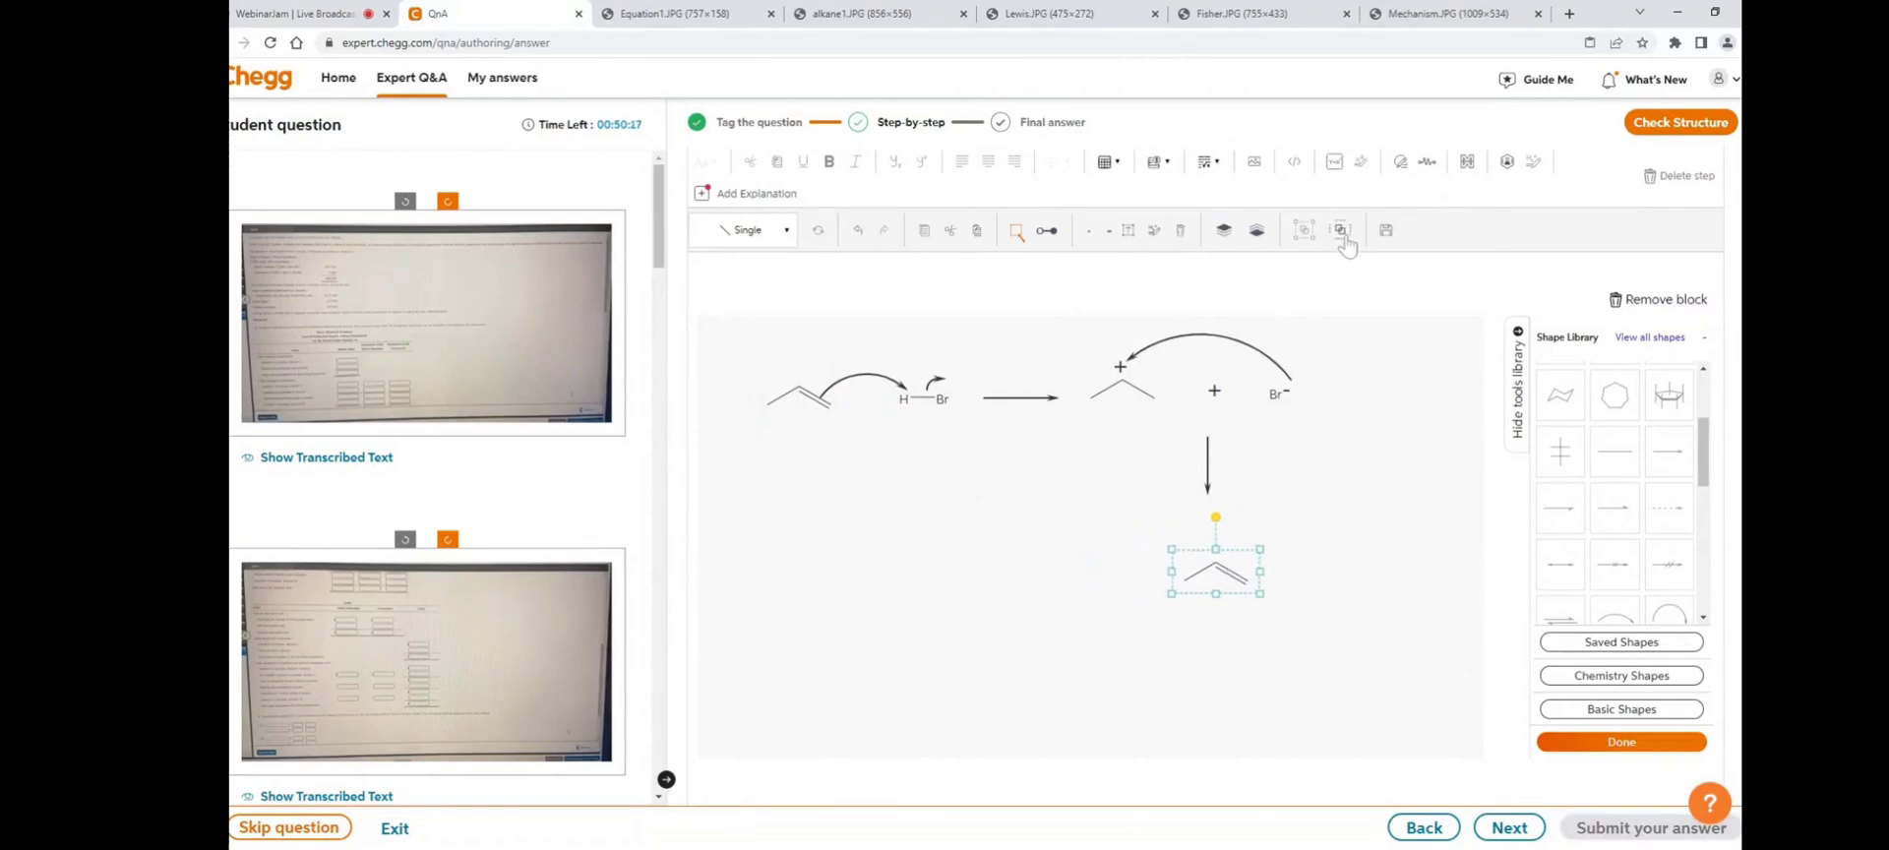
- Change the double bond in the copied propene structure below the downward arrow to a single bond
click(1290, 623)
click(1232, 573)
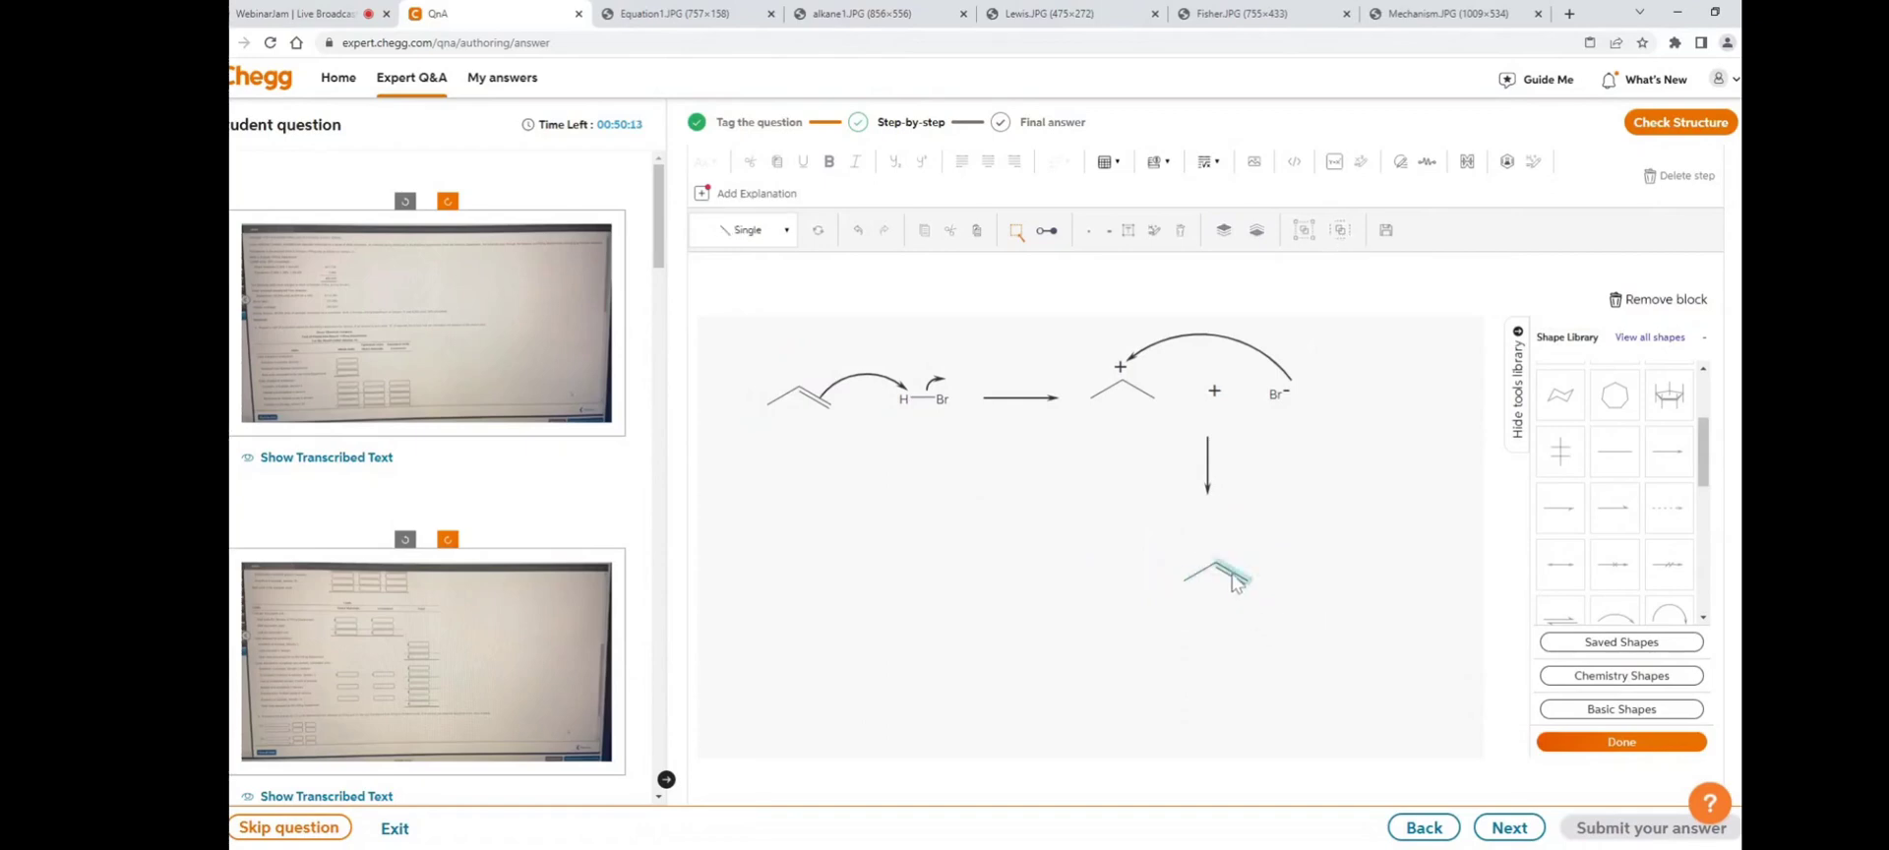
click(745, 229)
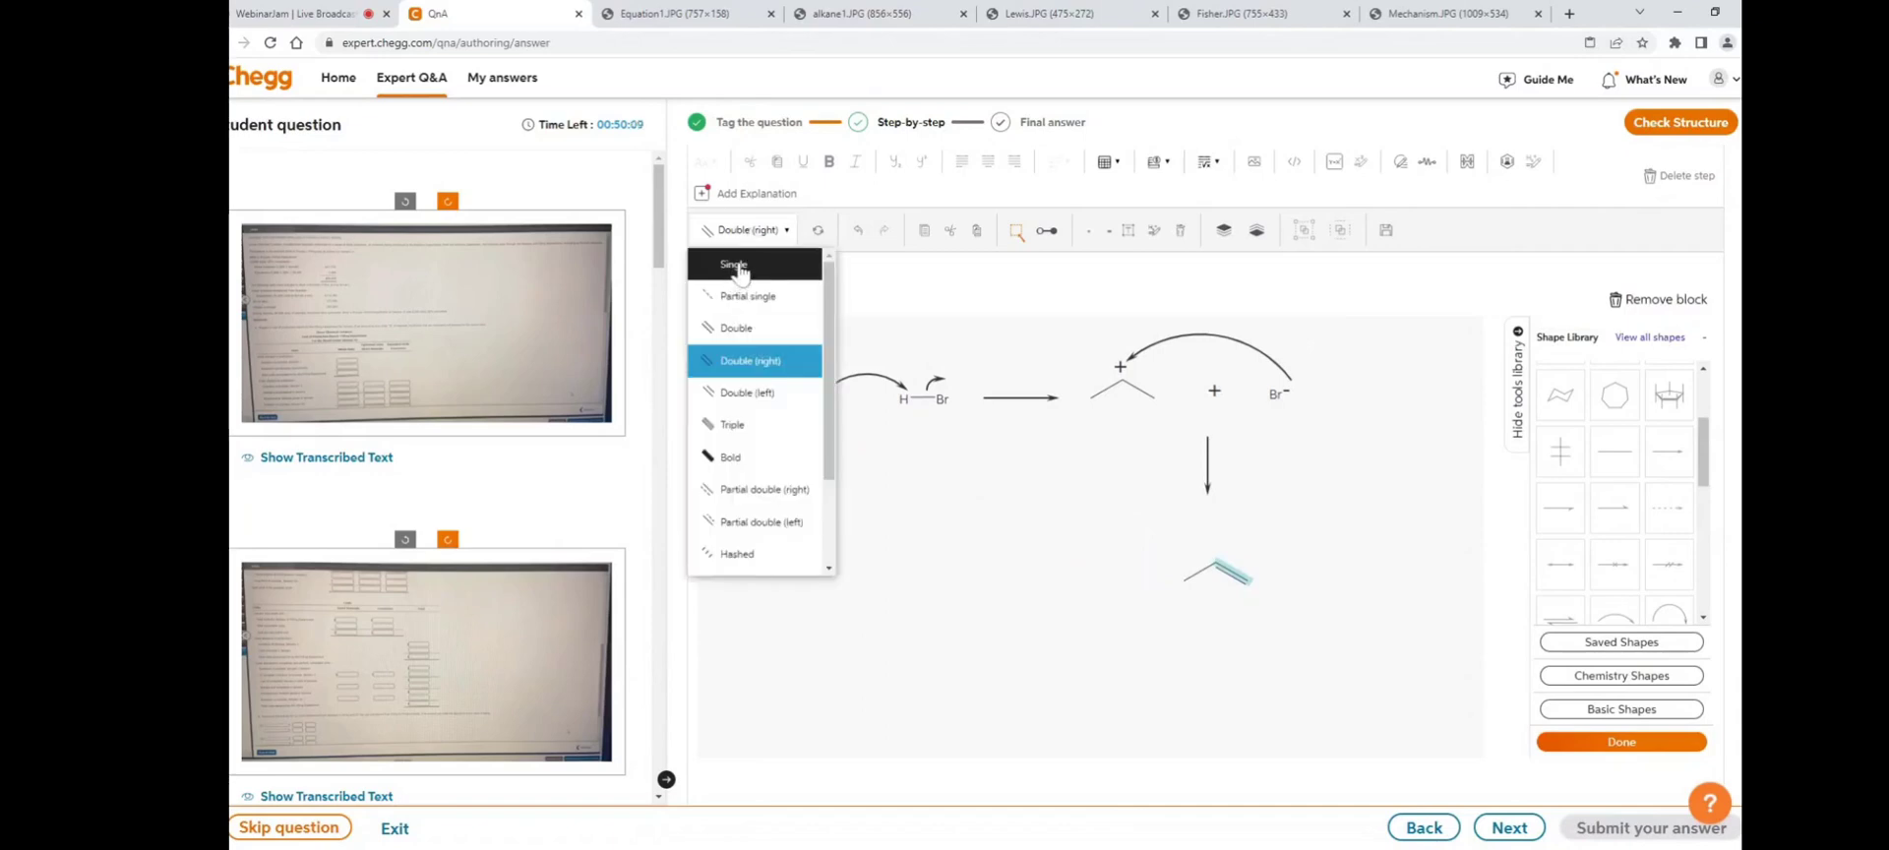
click(733, 266)
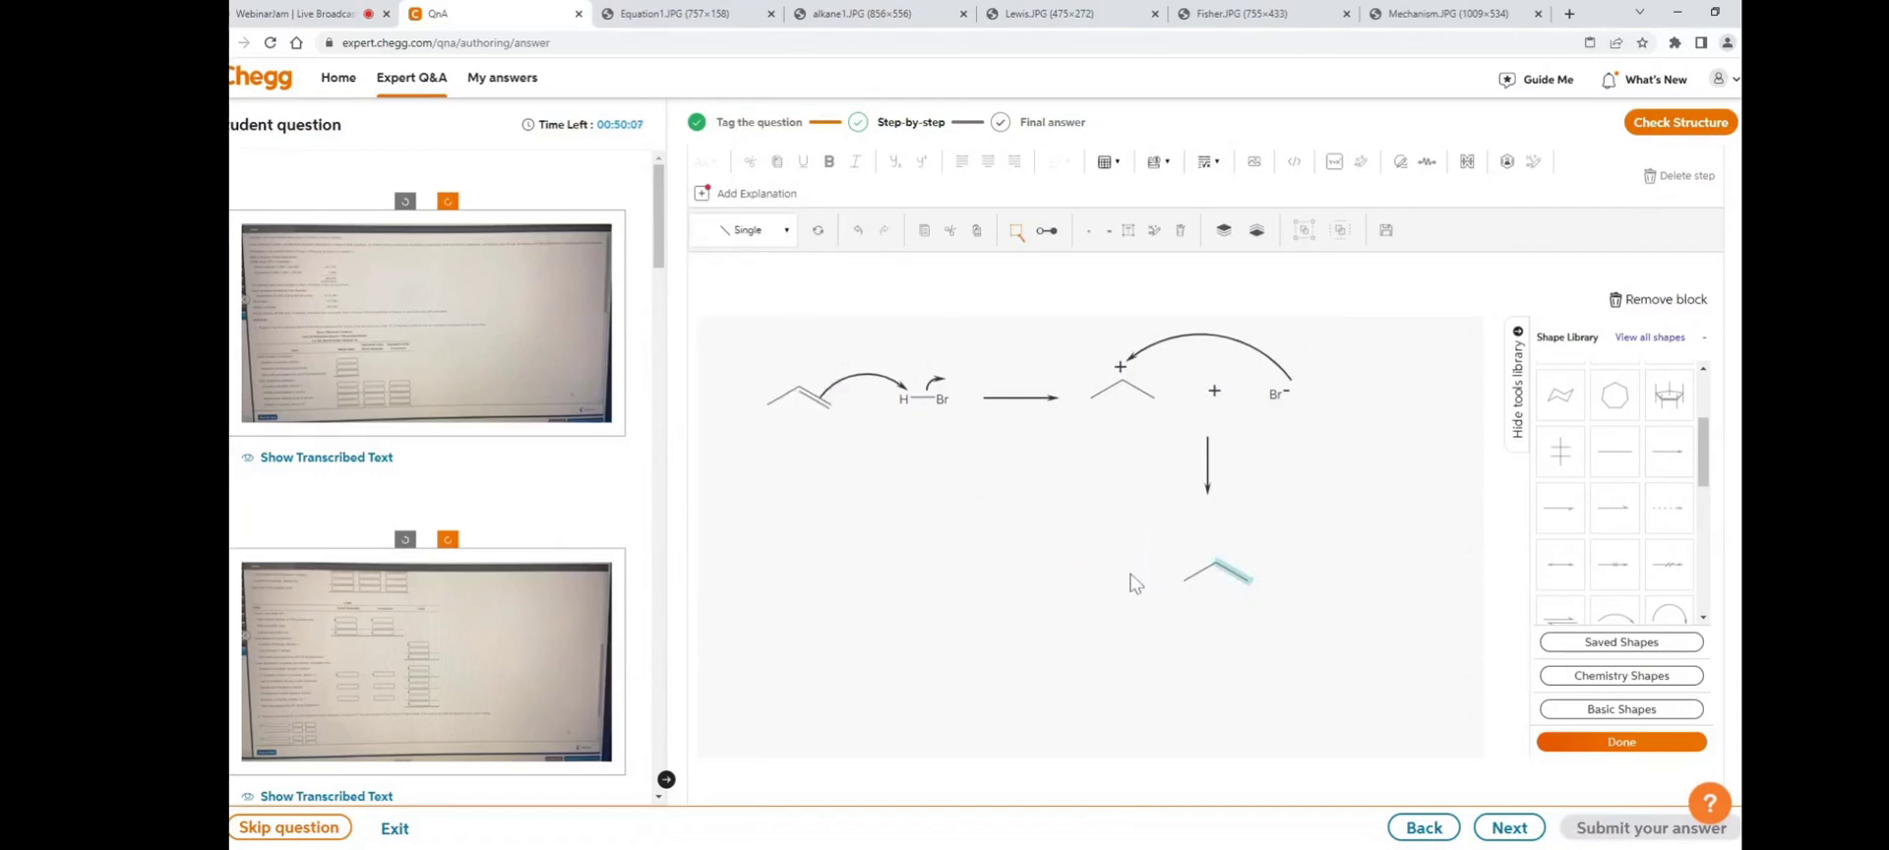
- Add a vertical single bond upward from the copied structure's central carbon and label its end Br
click(1048, 233)
click(1217, 569)
click(1018, 239)
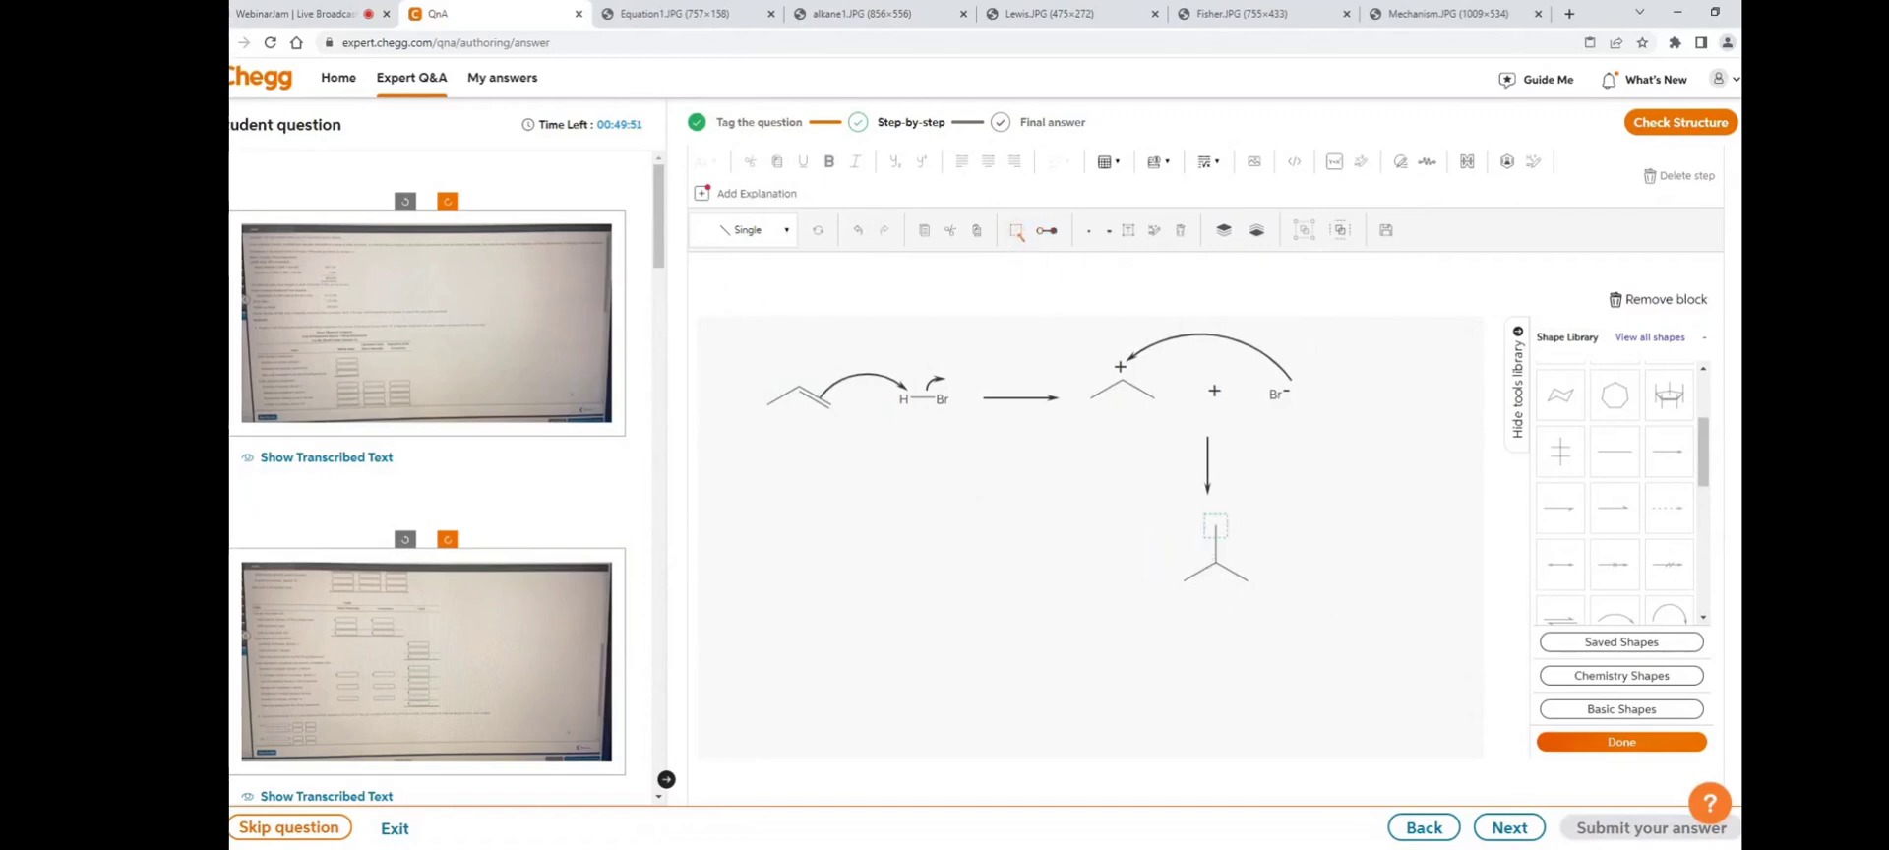
double_click(1215, 526)
click(1249, 533)
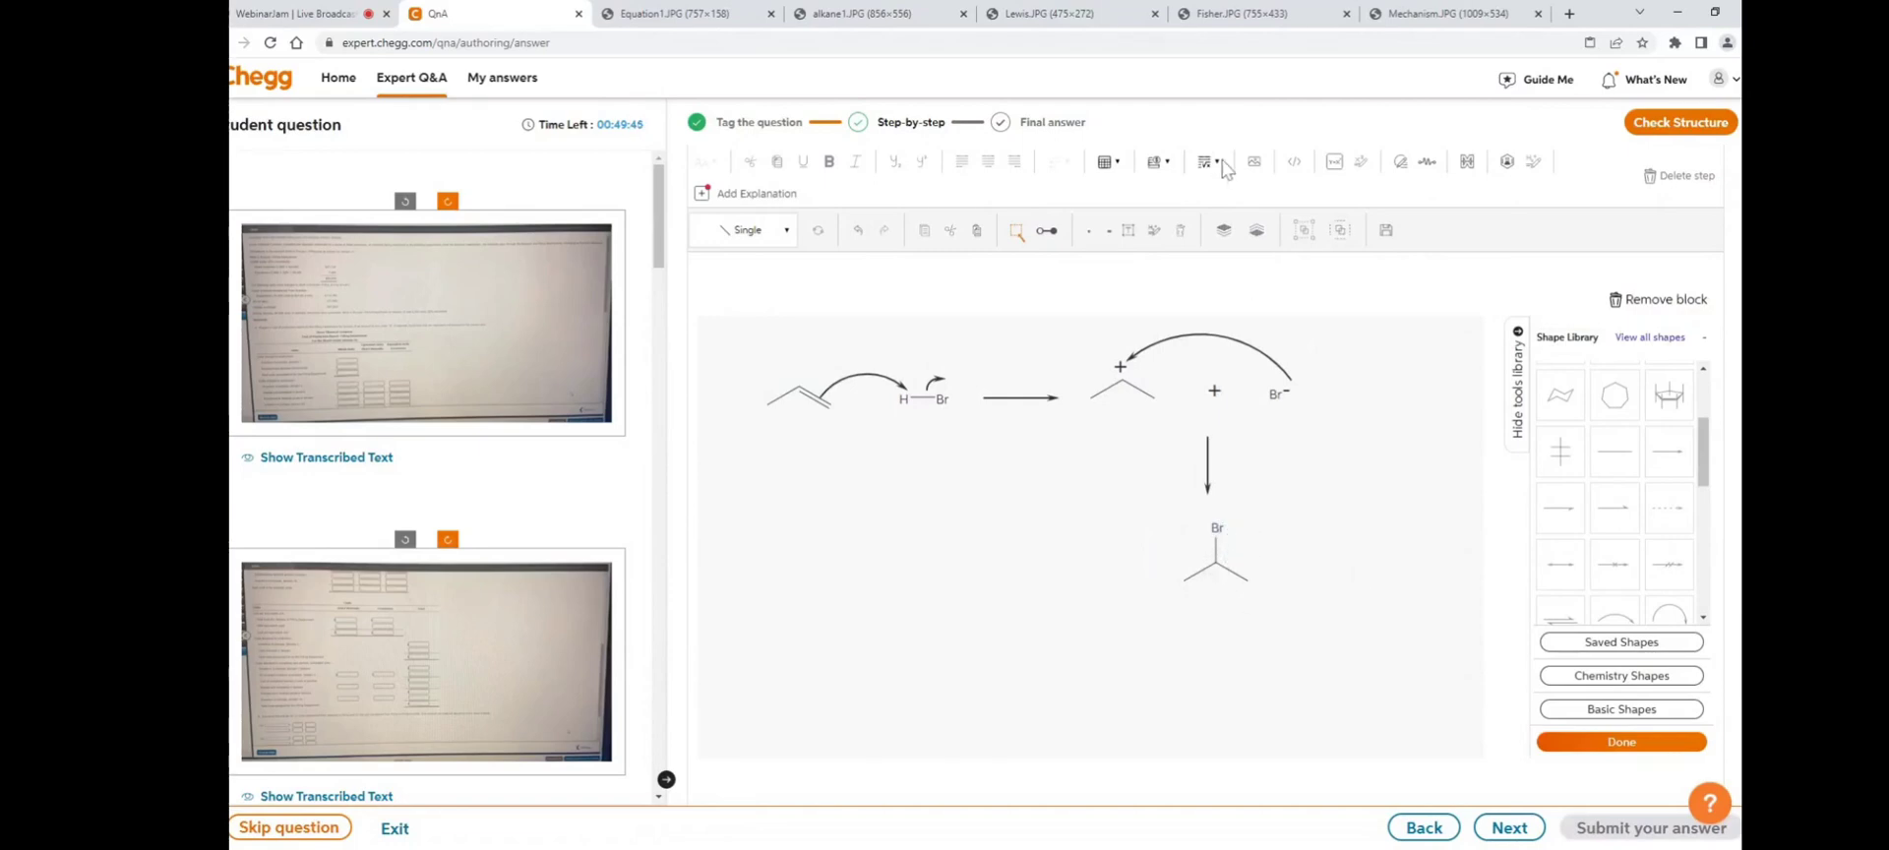
- Add the text label "2-bromopropane" and centre it below the product structure
click(1129, 232)
click(1210, 610)
click(1223, 610)
key(BackSpace)
key(BackSpace)
key(BackSpace)
text(romopropane)
click(1242, 615)
drag(1242, 615, 1218, 614)
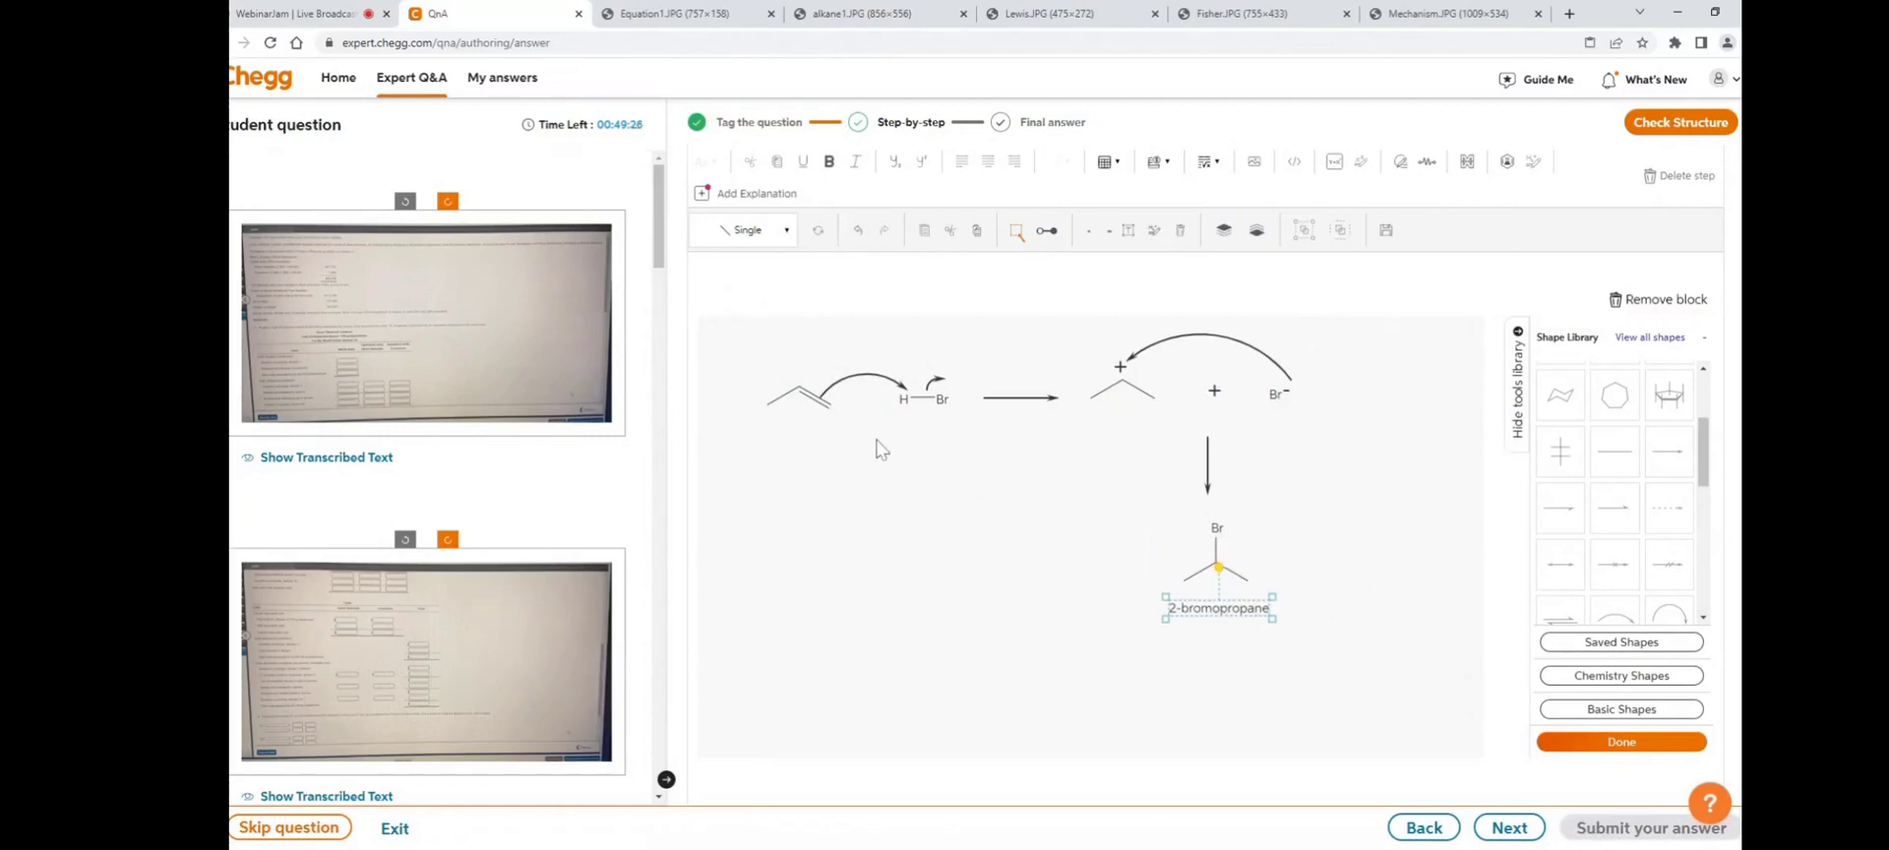
click(1396, 536)
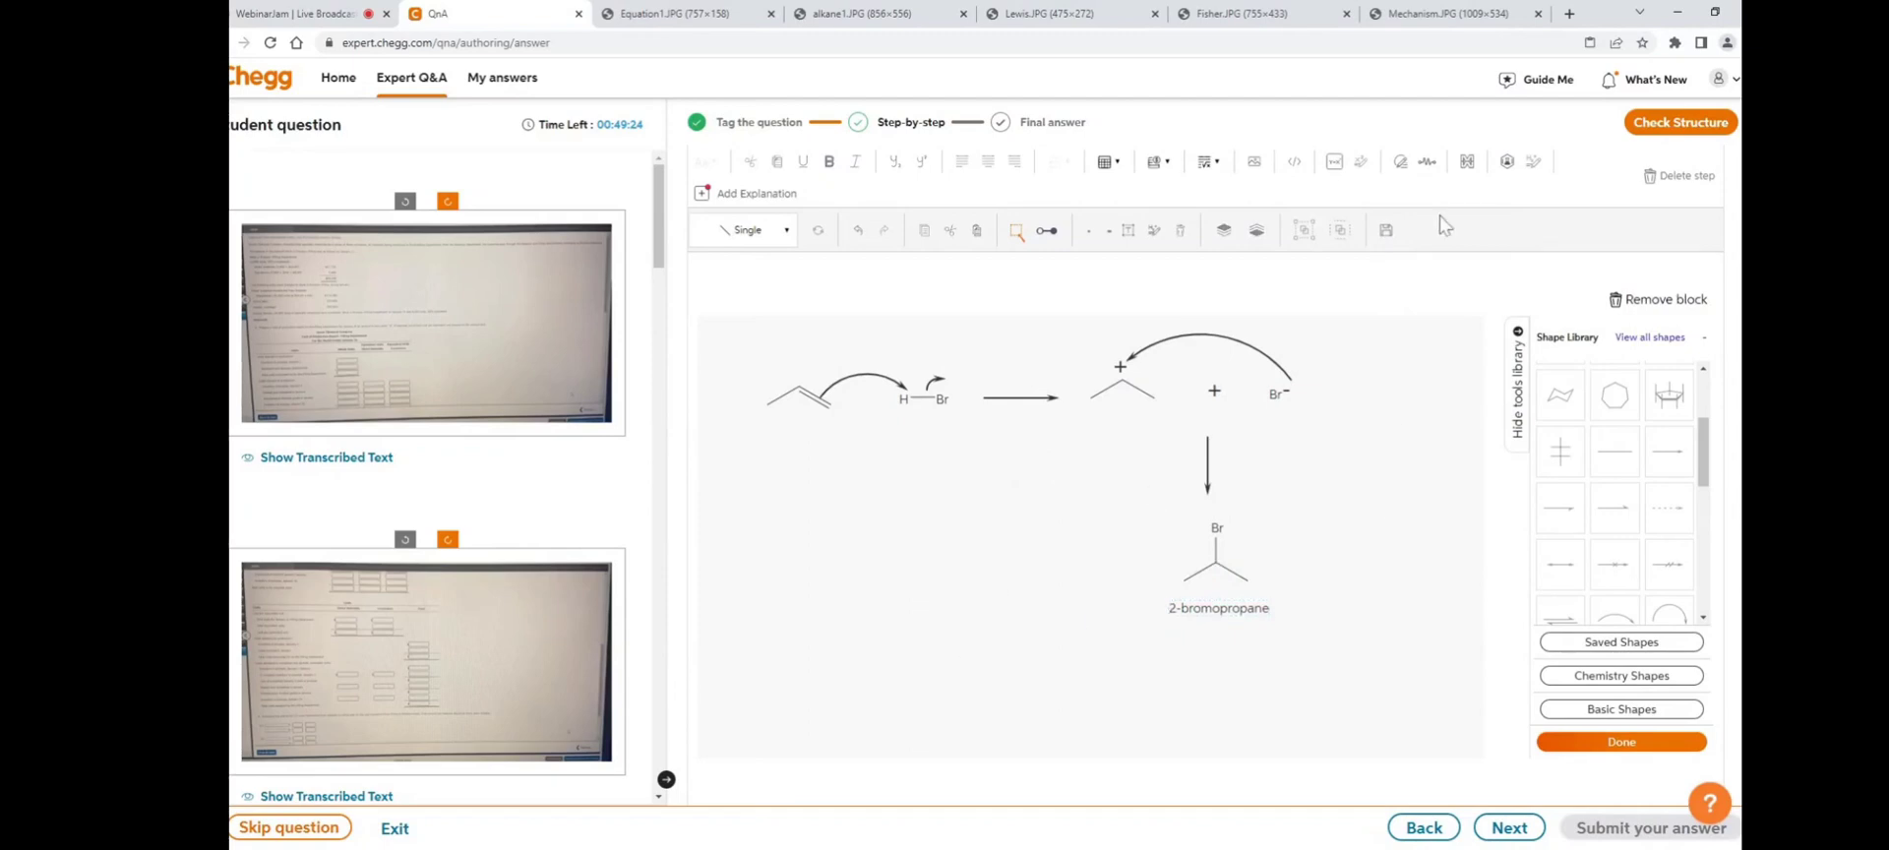
- Save the mechanism drawing as a reusable shape named "Hydrobromination of propene"
click(1386, 233)
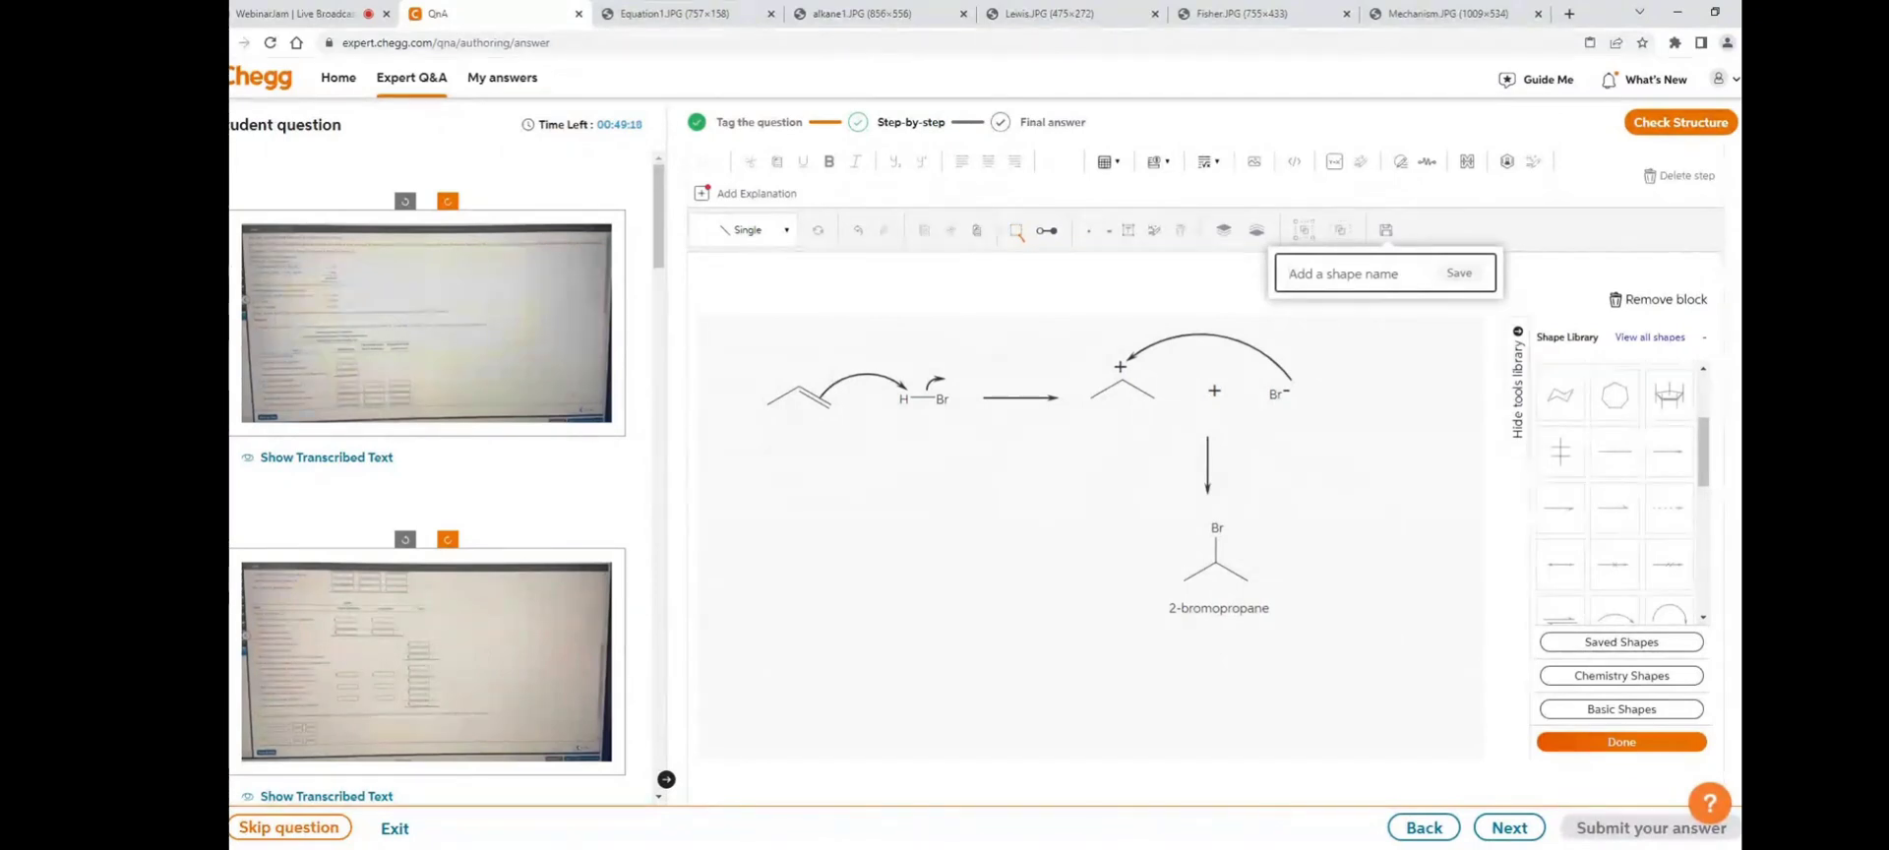
text(Hydrobromionation of)
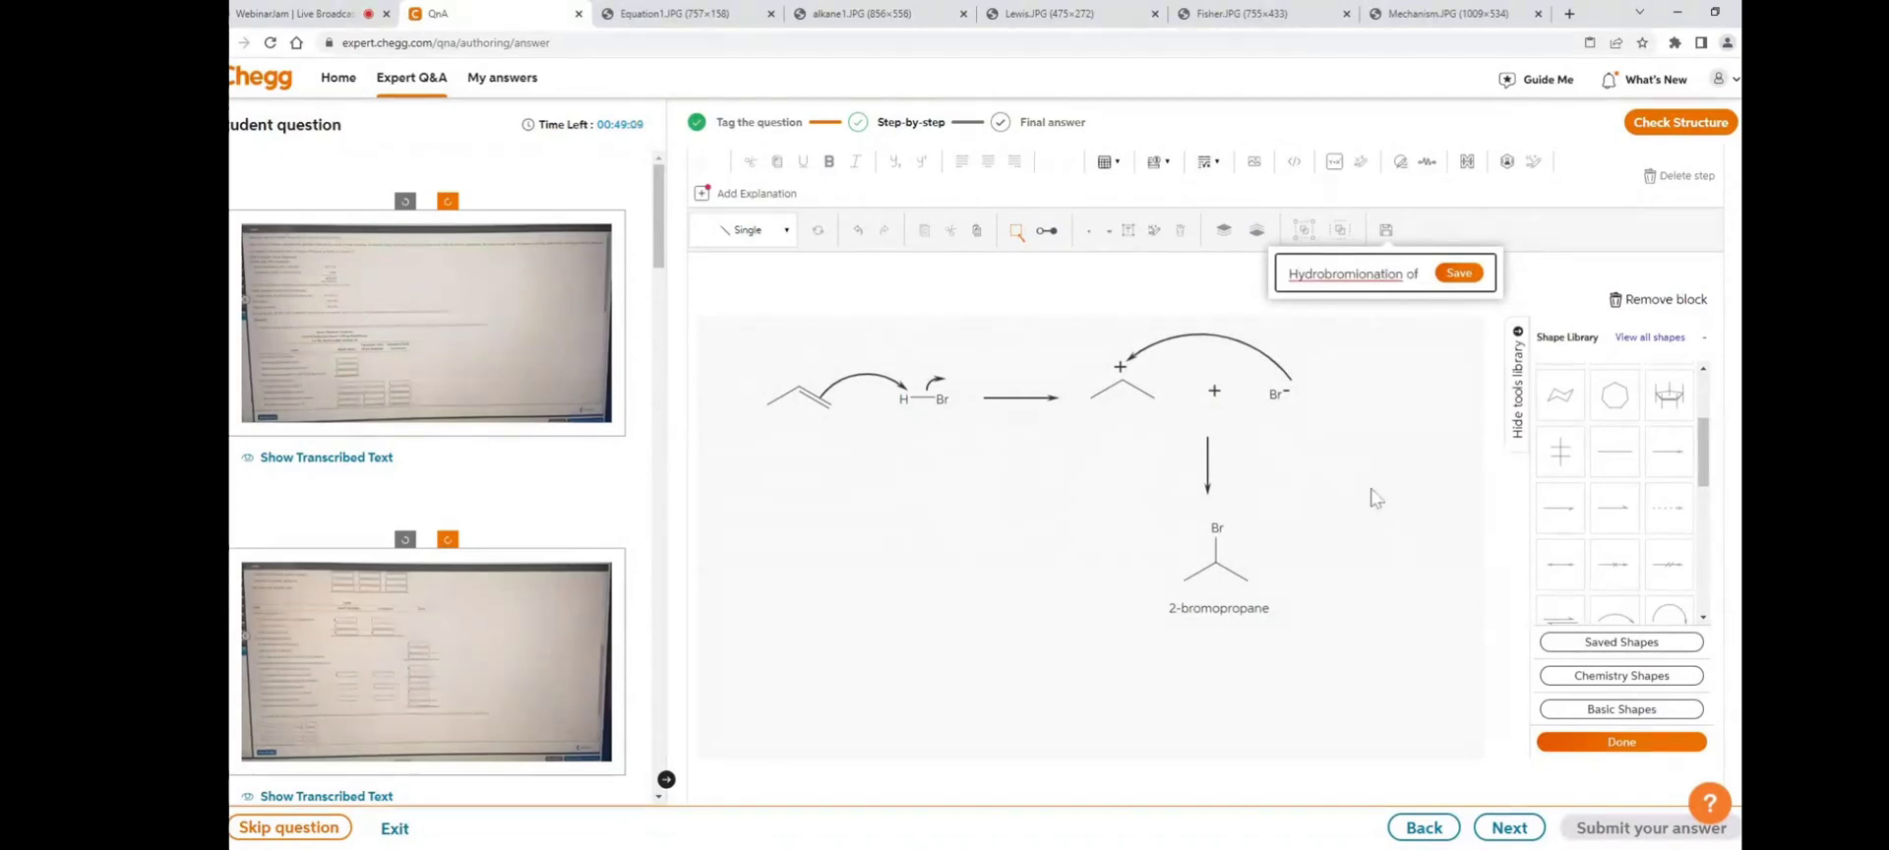
click(1366, 273)
key(BackSpace)
text(propen)
key(BackSpace)
text(ne)
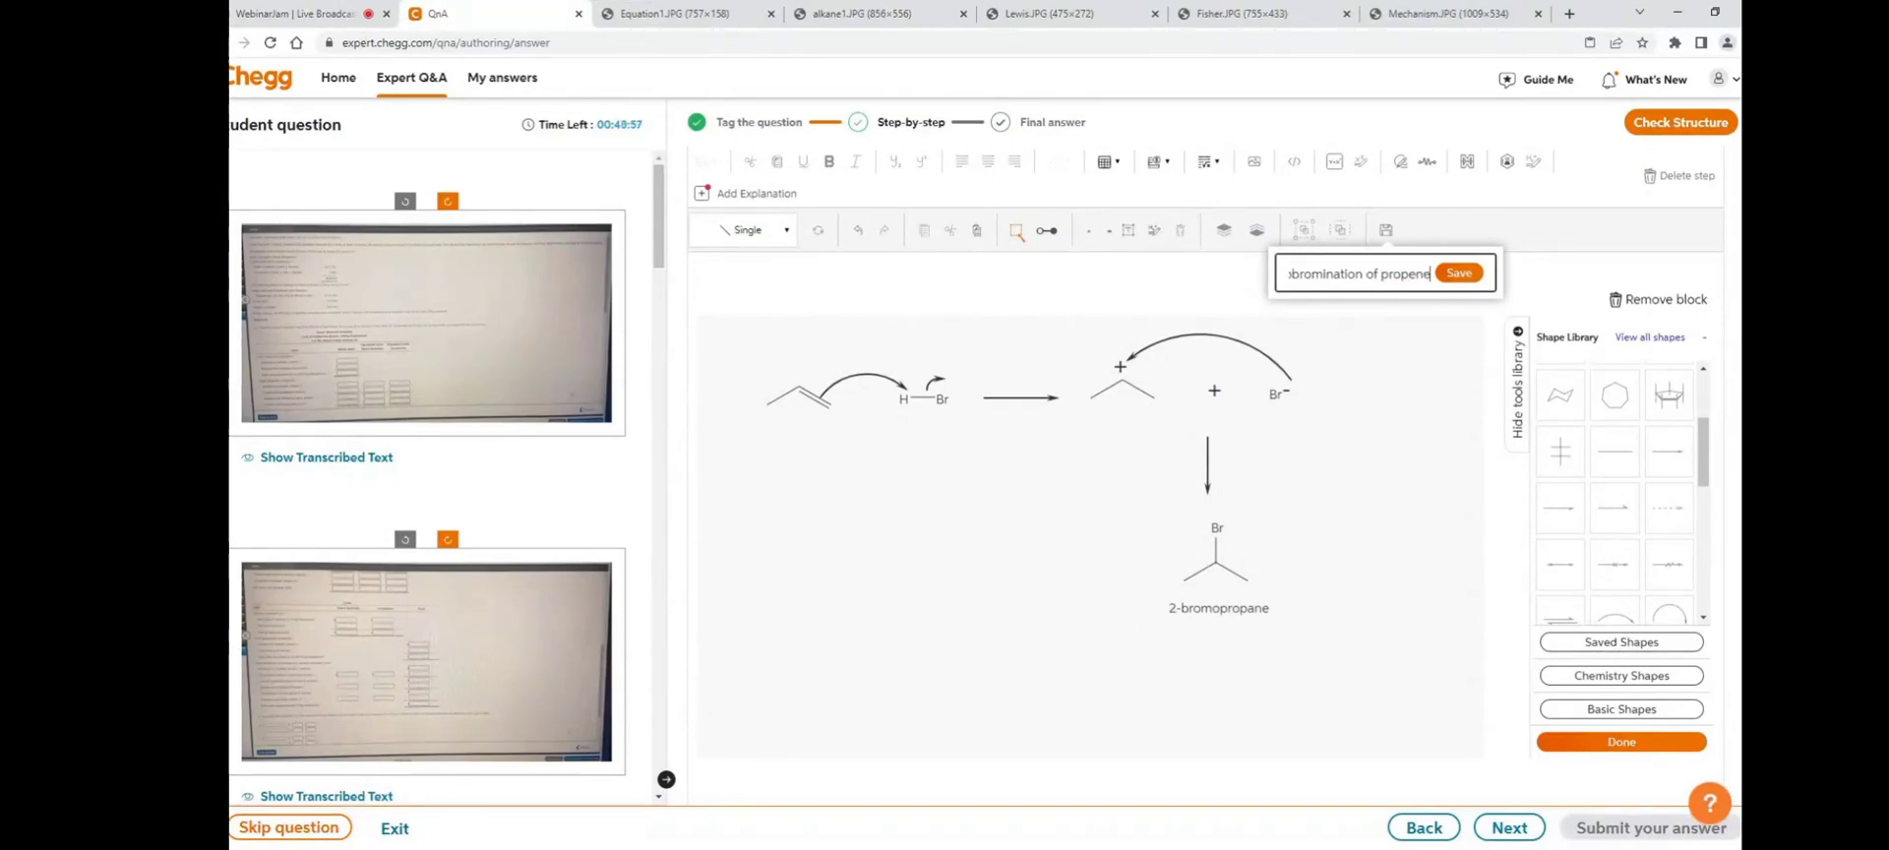
click(1461, 276)
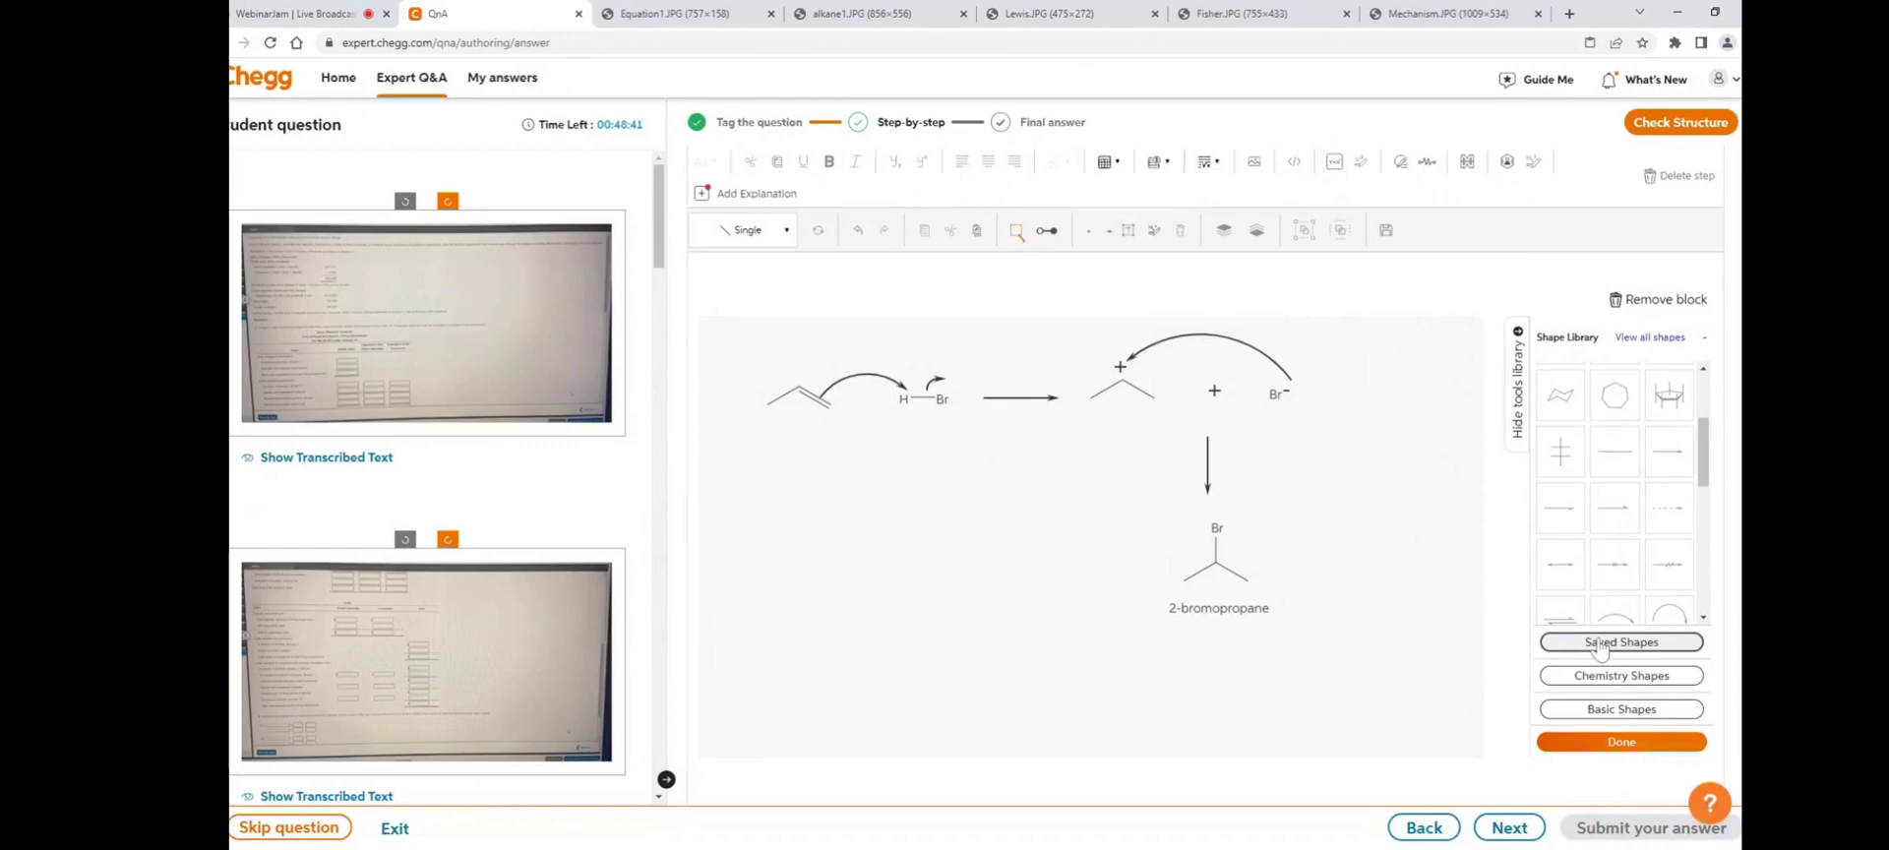
- Begin editing the empty answer block of Step 6 of 6
drag(742, 664, 1312, 492)
scroll(910, 595, down, 1)
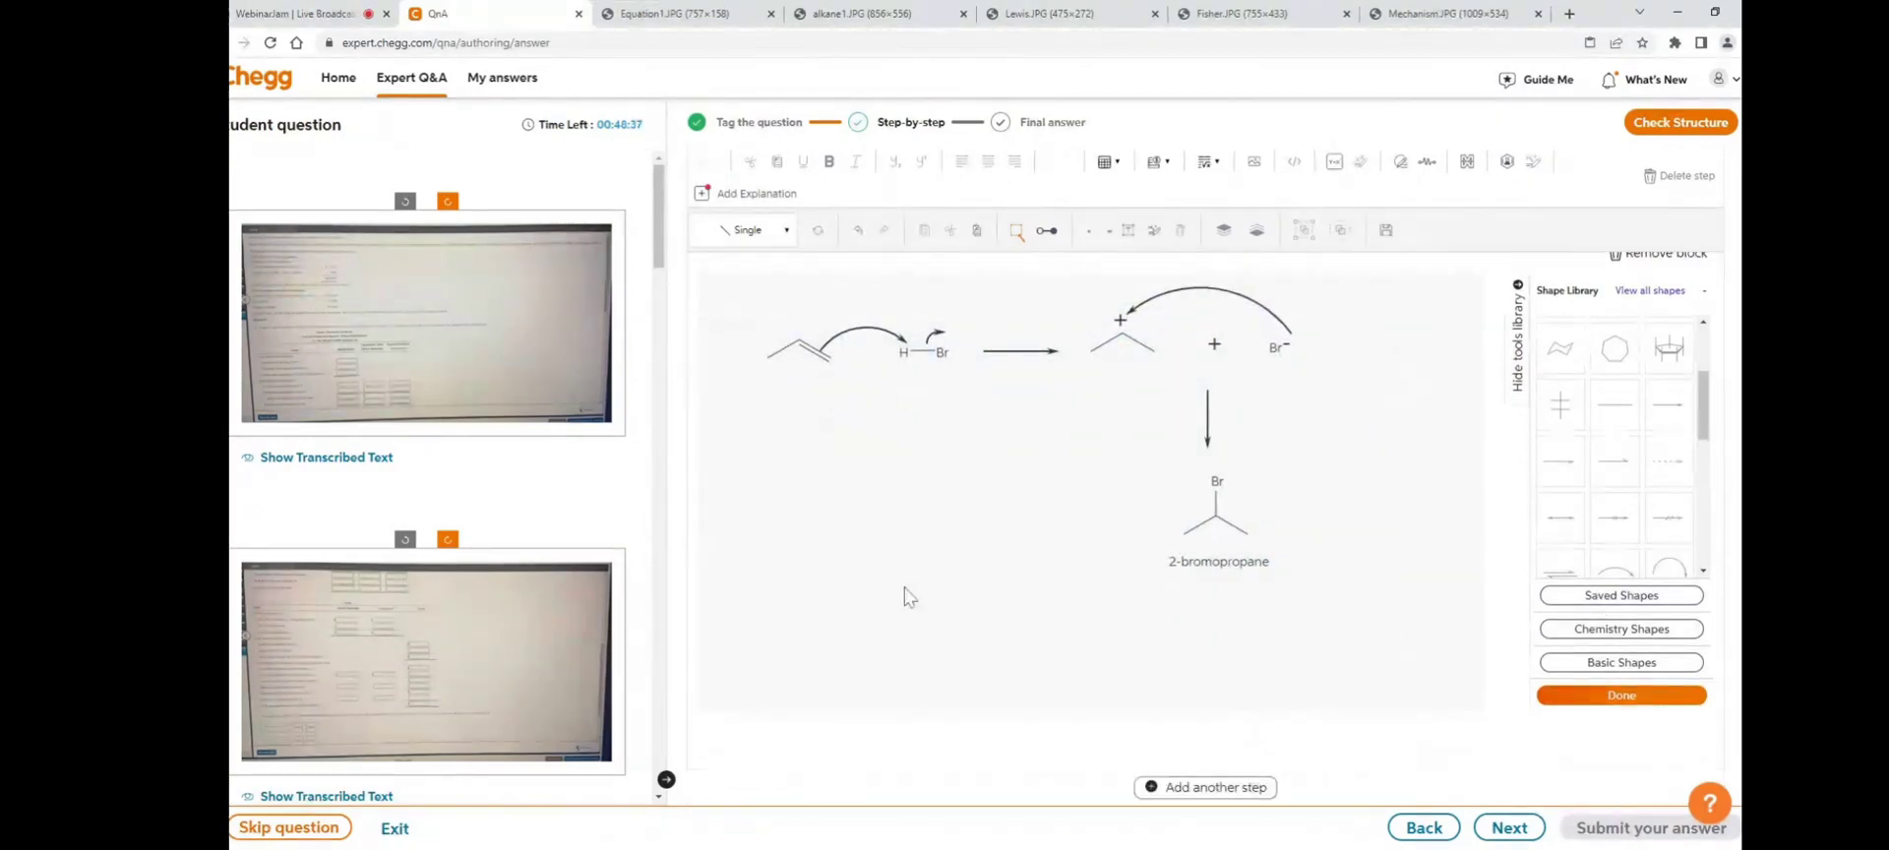
scroll(984, 512, down, 4)
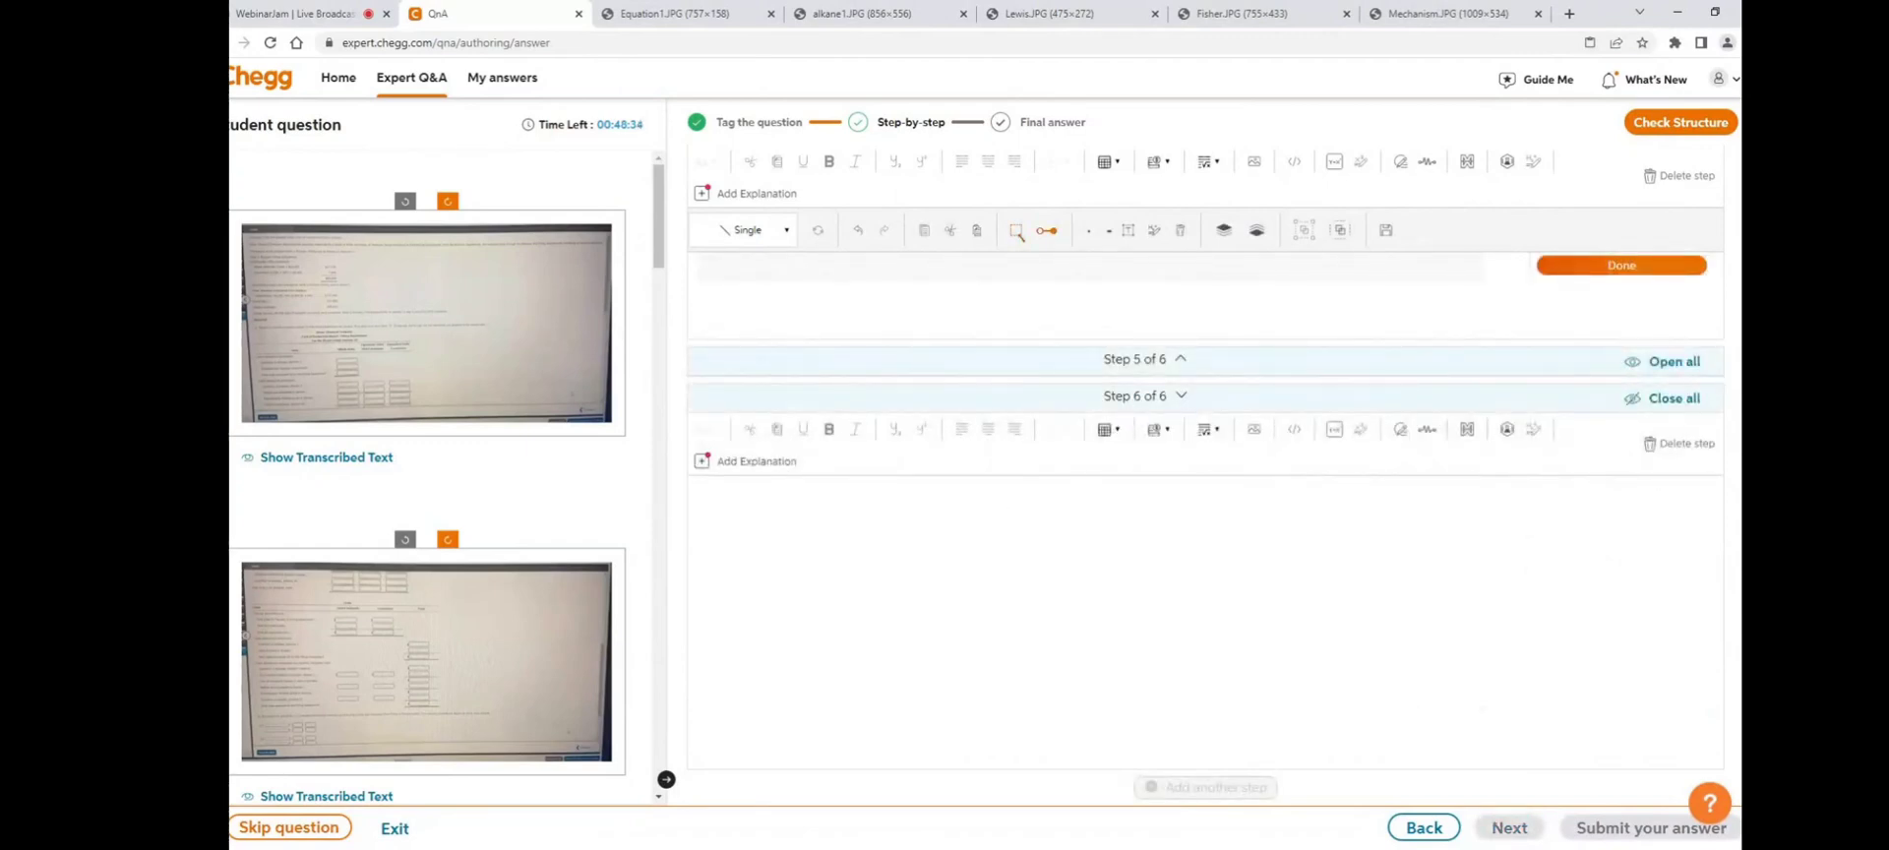
click(701, 495)
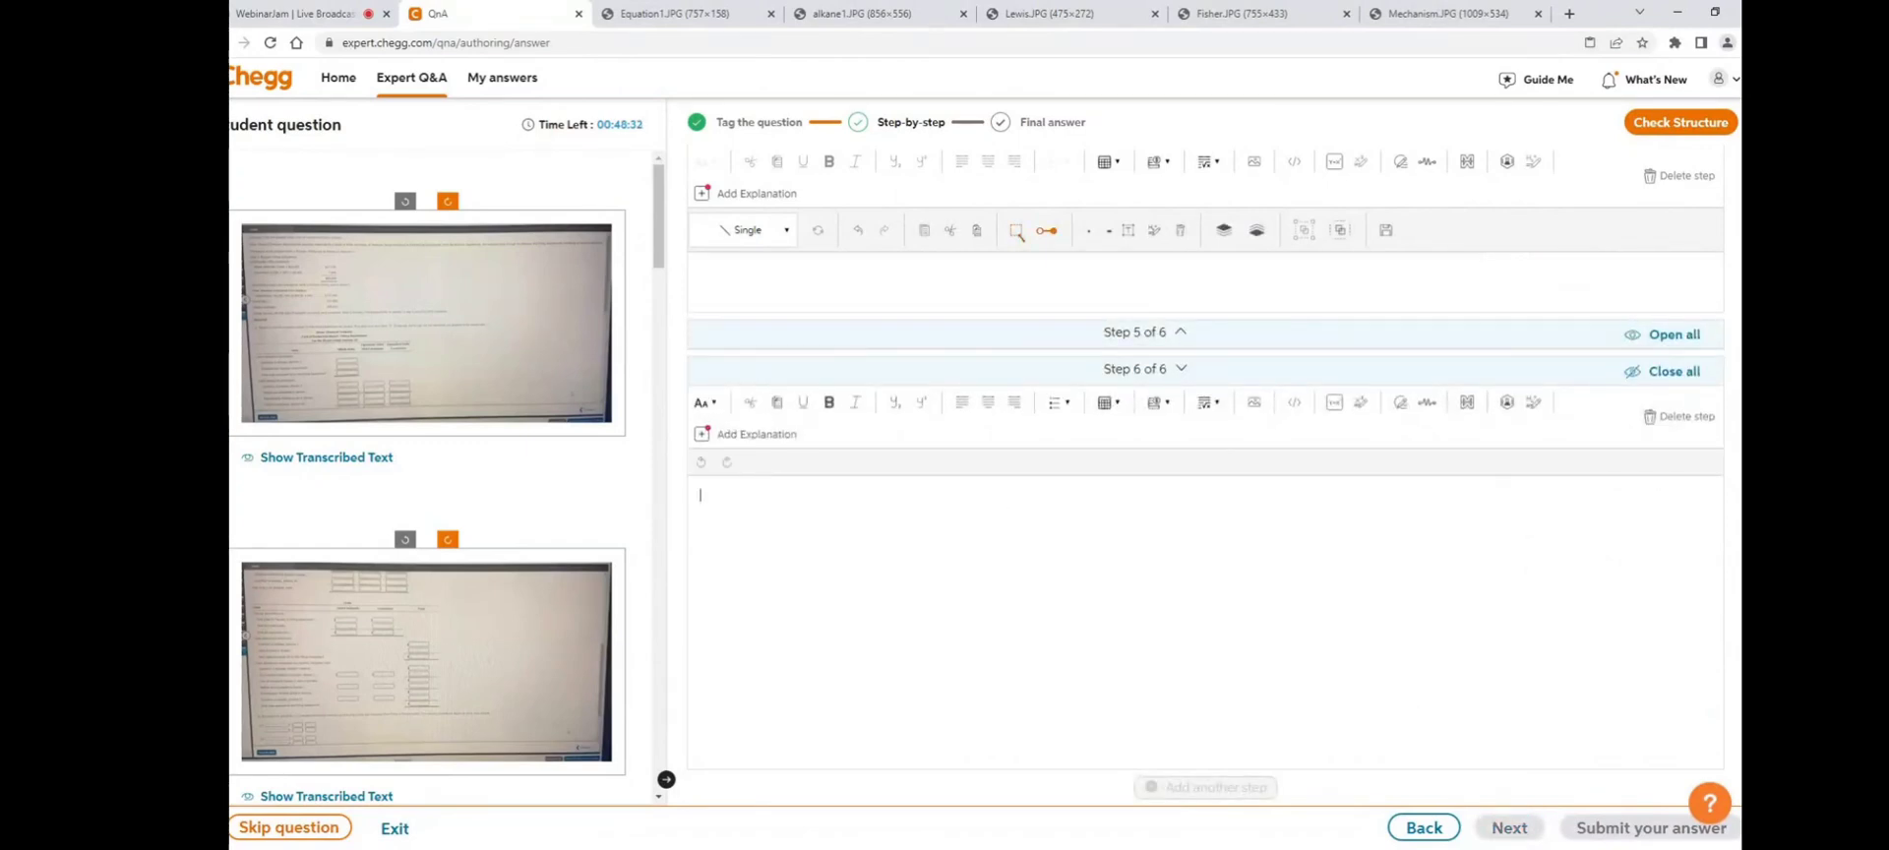